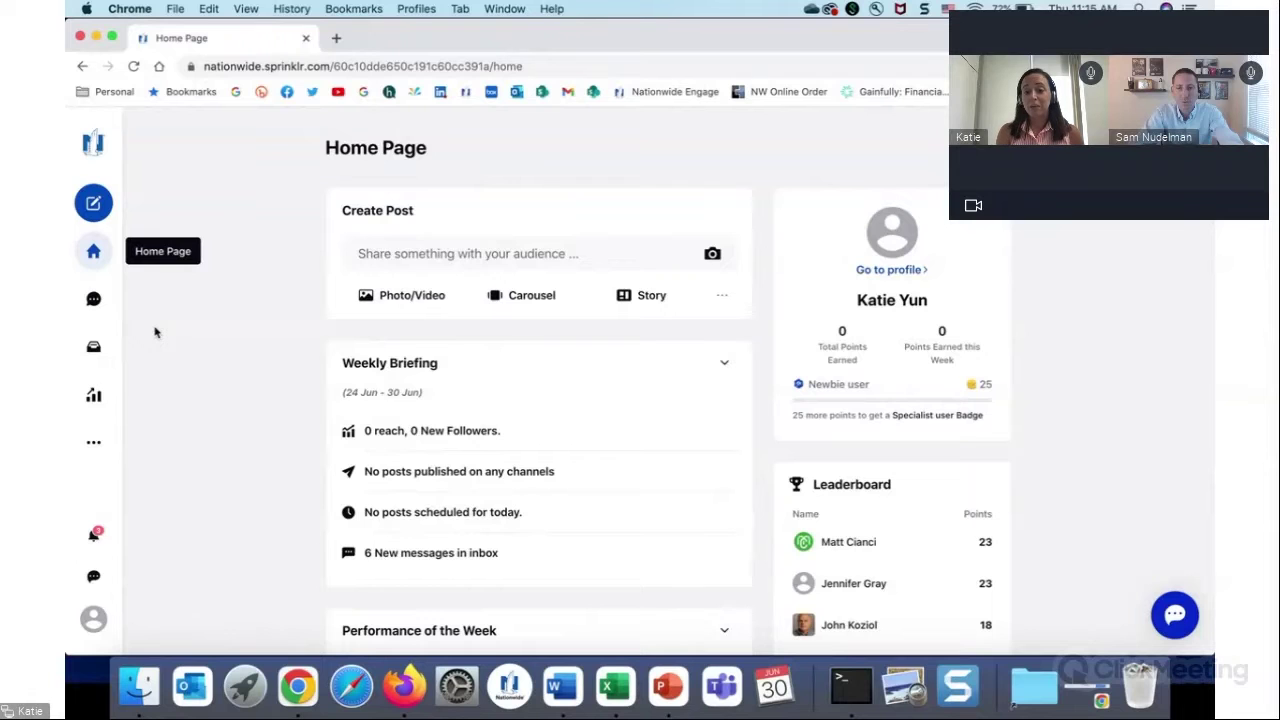
Examine the home page's weekly briefing, weekly performance, suggested campaigns, leaderboard and connected accounts.
scroll(155, 332, down, 1)
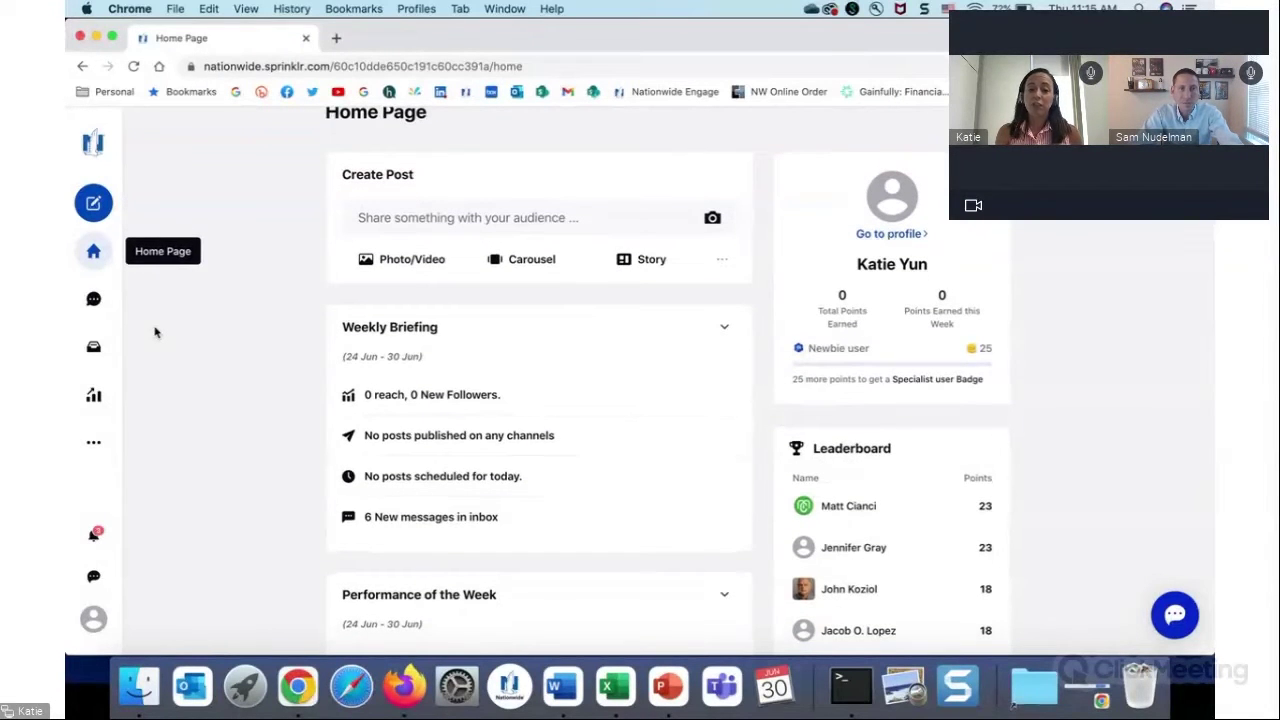
scroll(155, 332, down, 5)
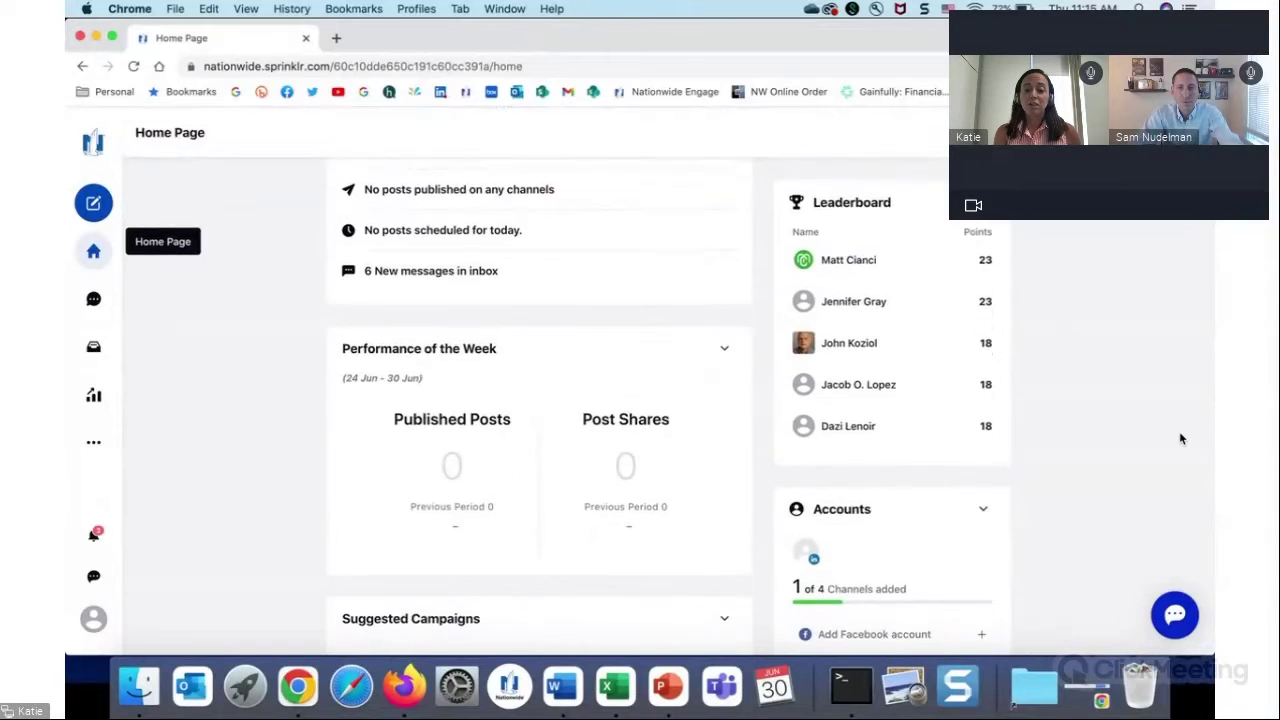
scroll(1180, 438, down, 2)
scroll(995, 540, down, 1)
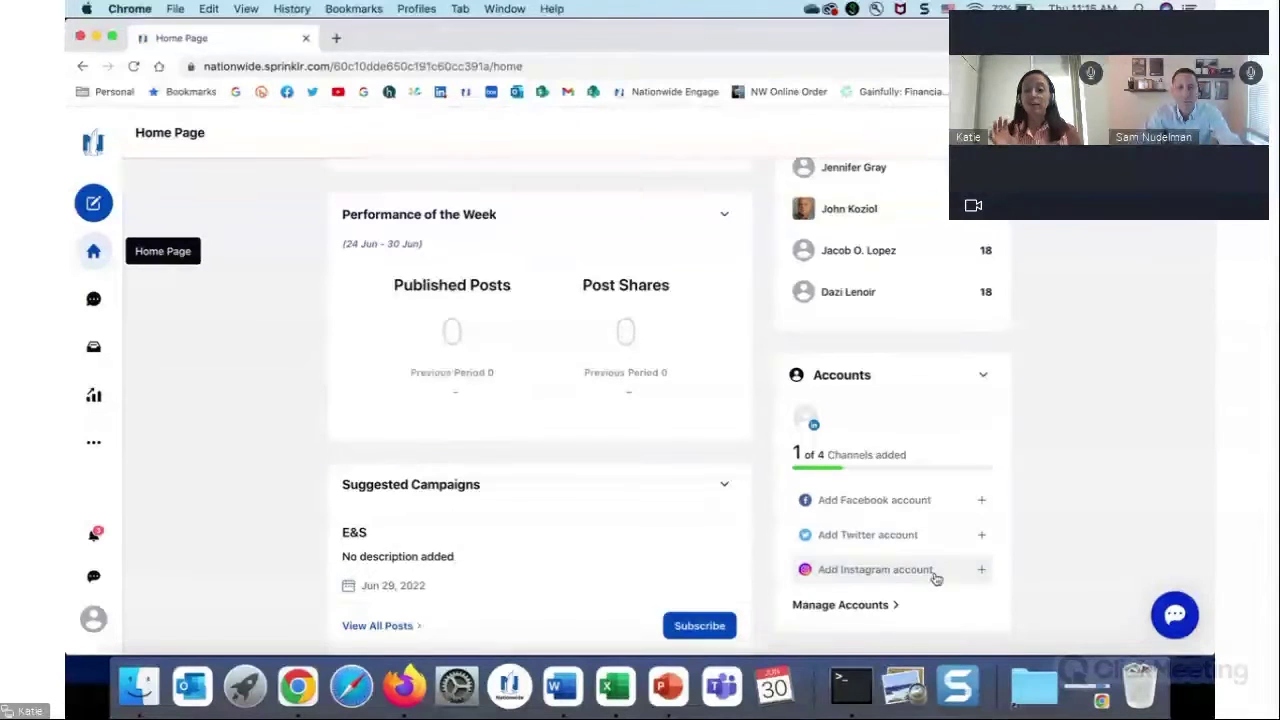
scroll(937, 574, down, 1)
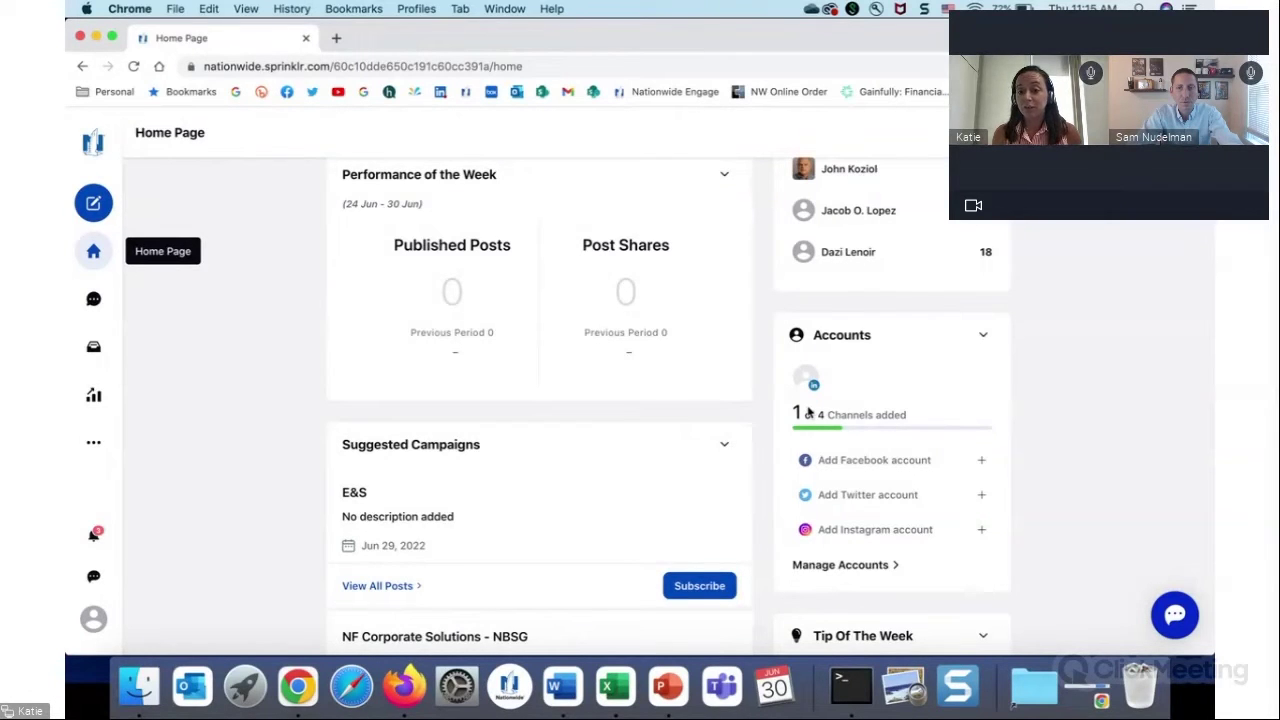
scroll(808, 412, up, 2)
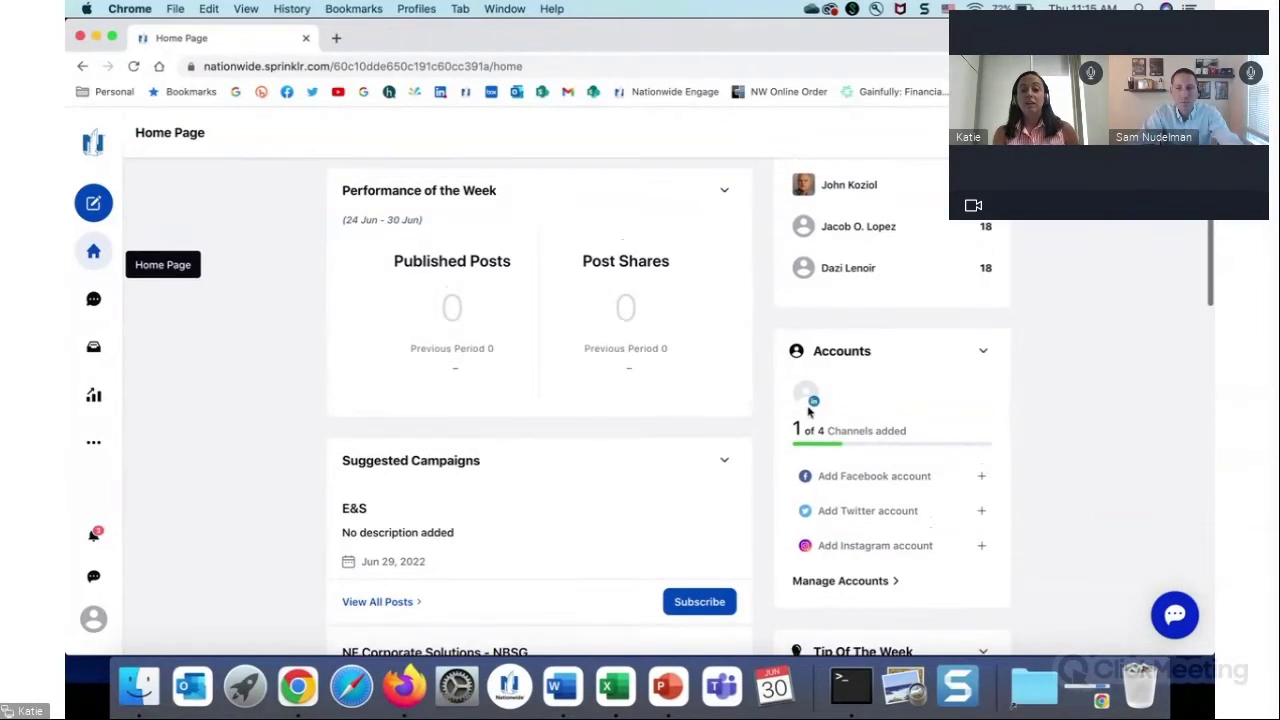
scroll(808, 412, up, 5)
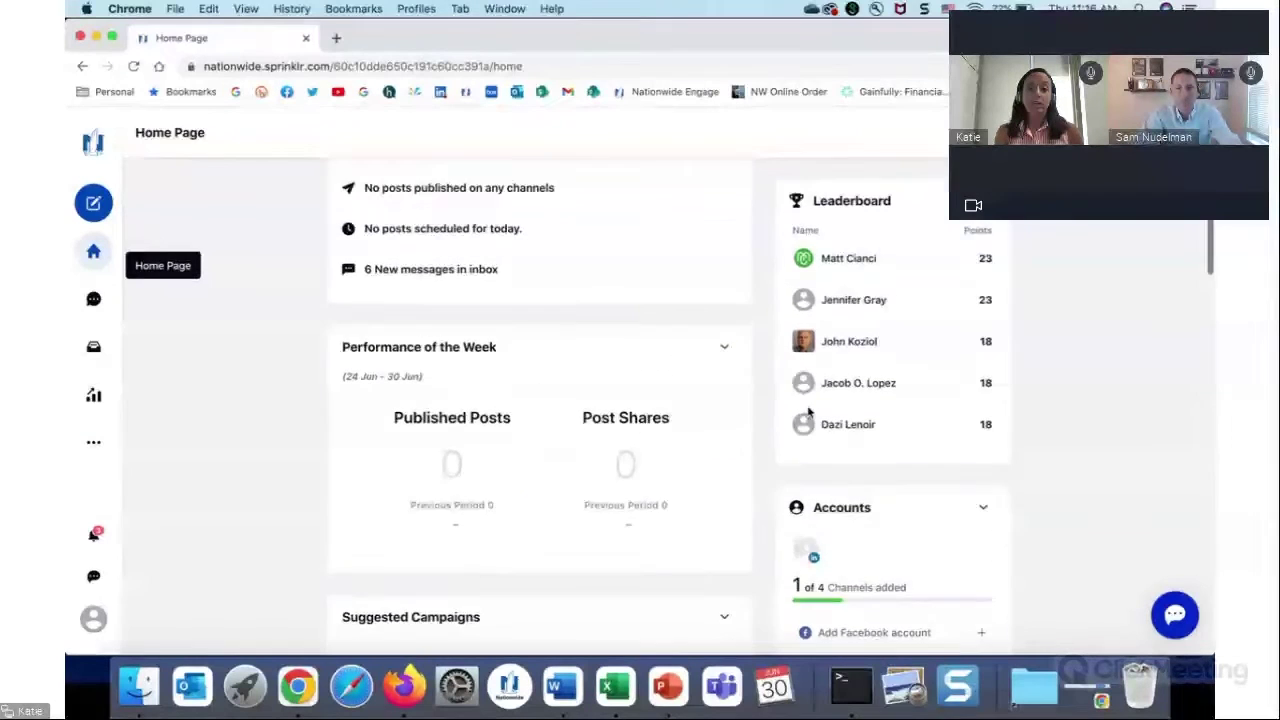
scroll(809, 410, up, 5)
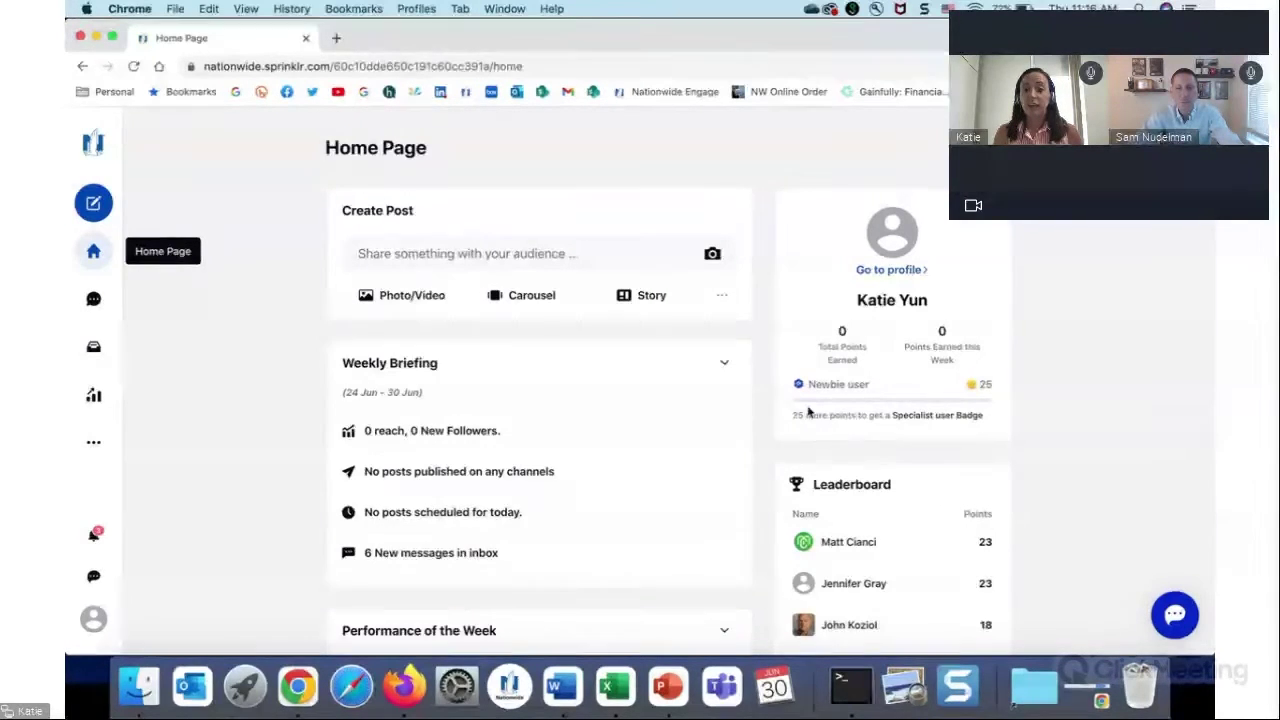
scroll(808, 411, down, 5)
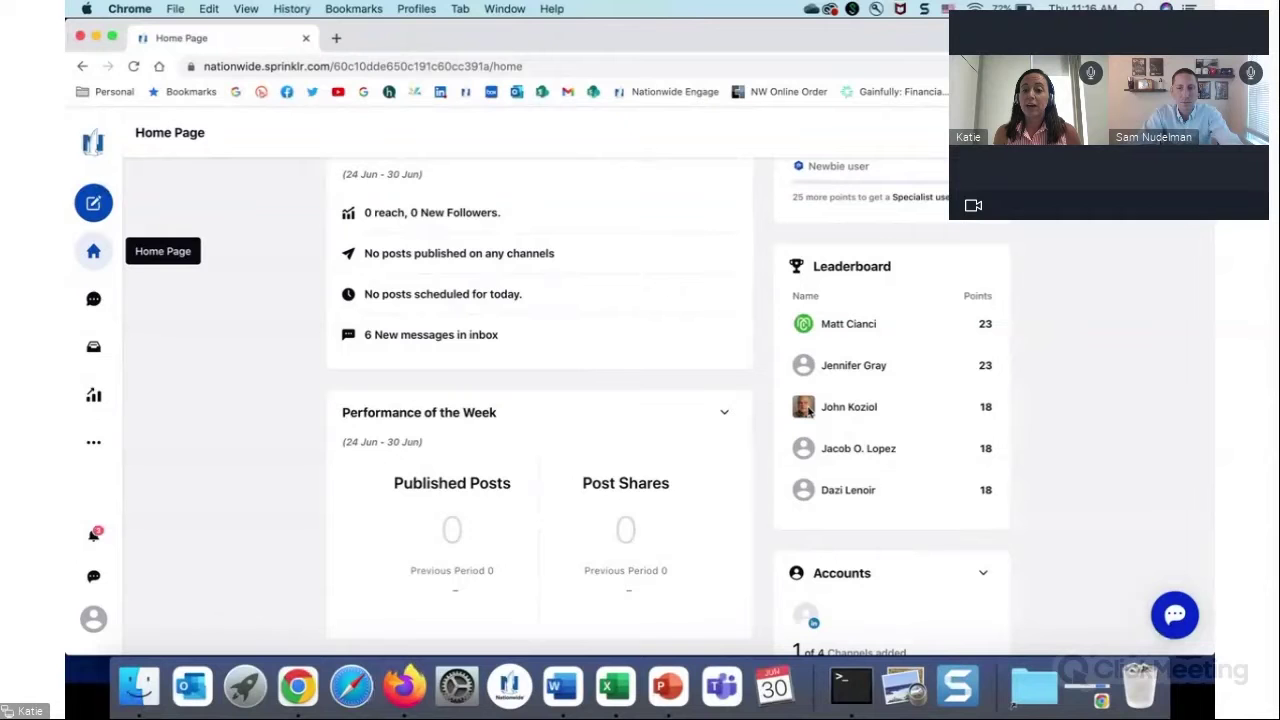
scroll(808, 411, down, 3)
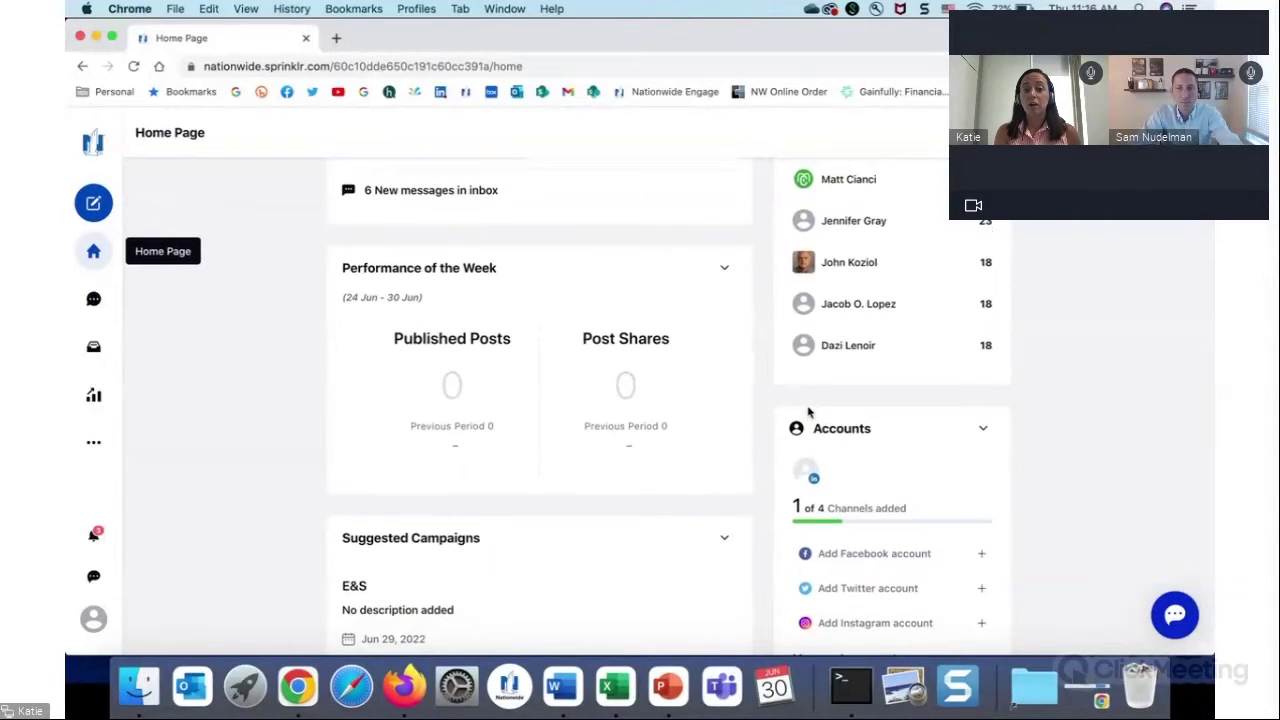
scroll(808, 411, up, 7)
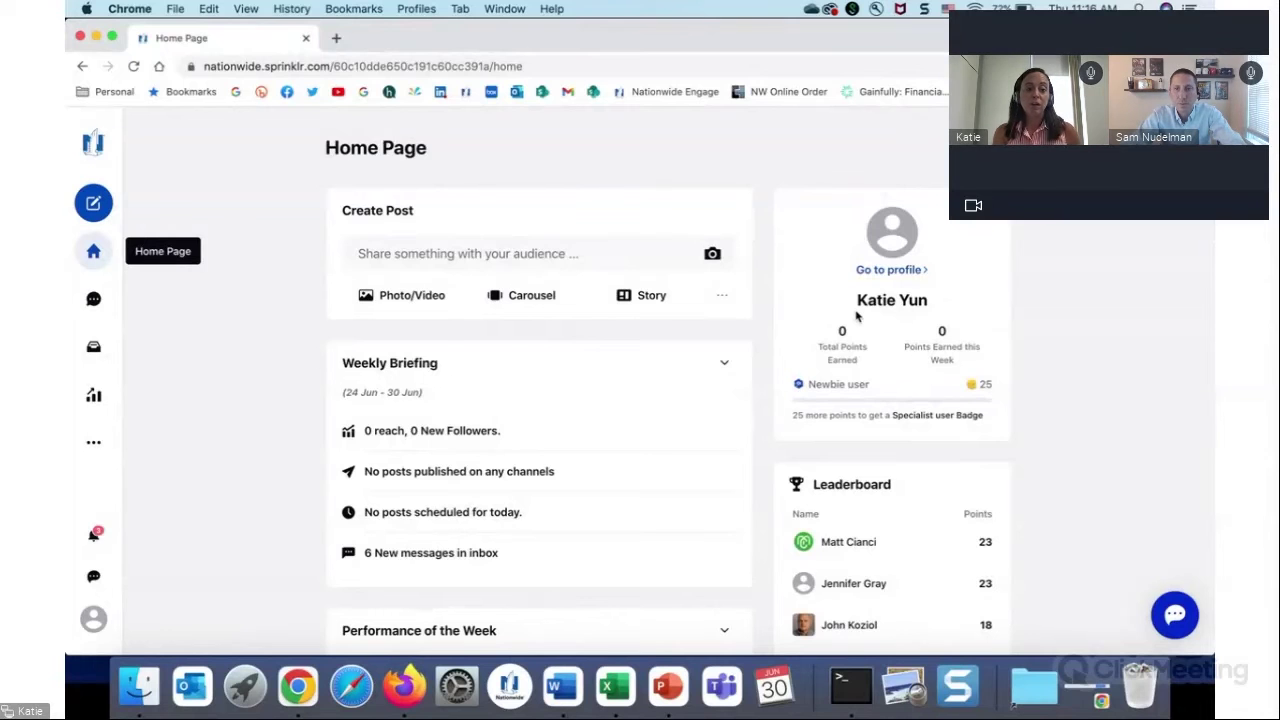
Open the Content Library and start sharing the "Happy Independence Day!" fireworks post.
click(94, 348)
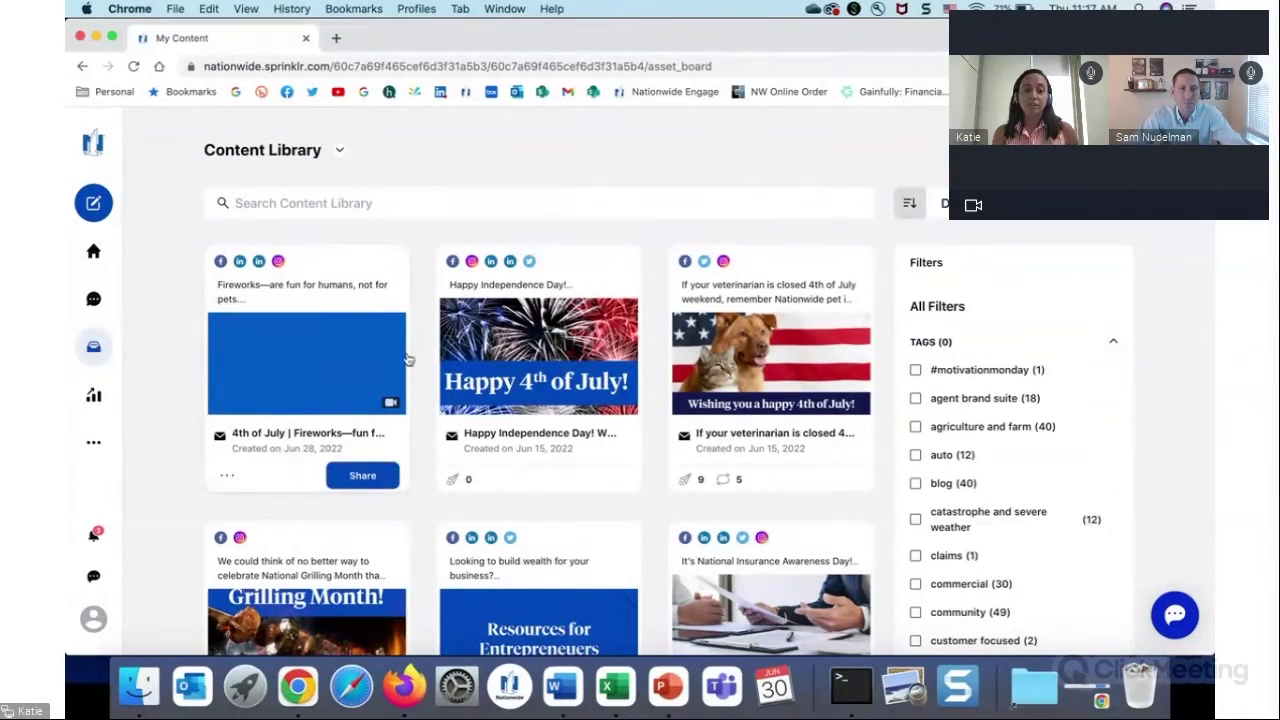
scroll(405, 360, down, 1)
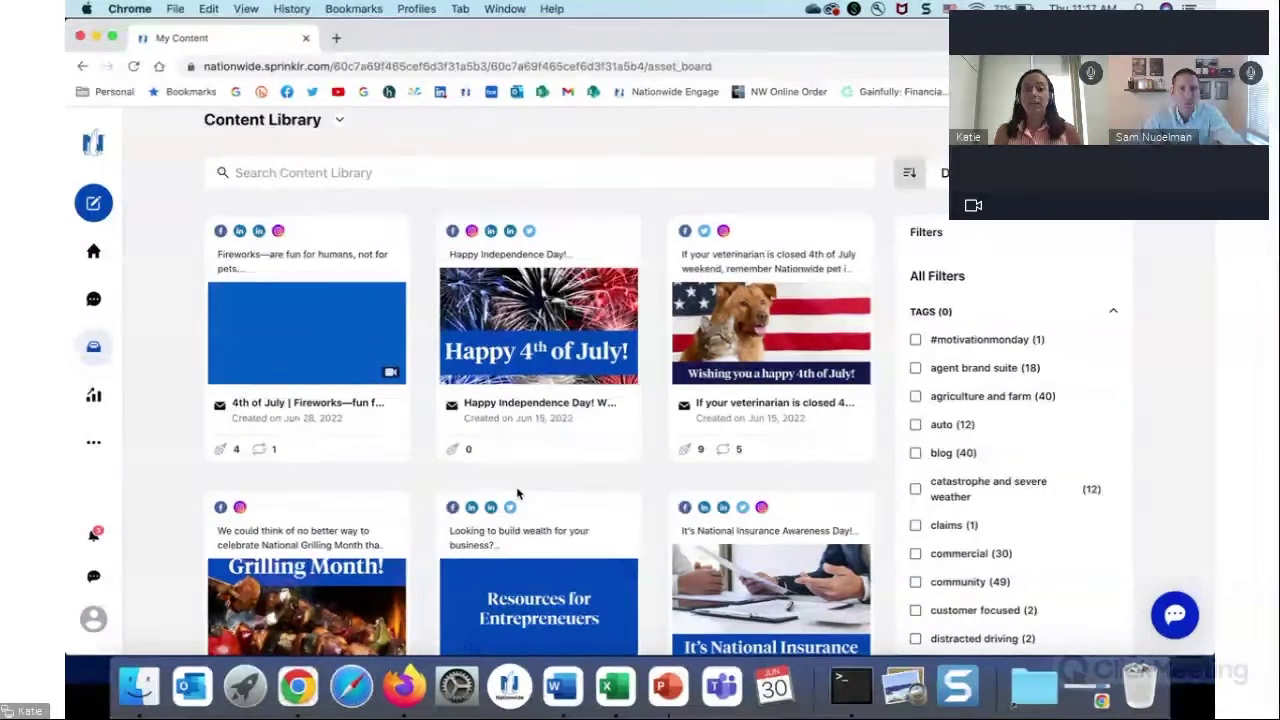
mouse_move(535, 410)
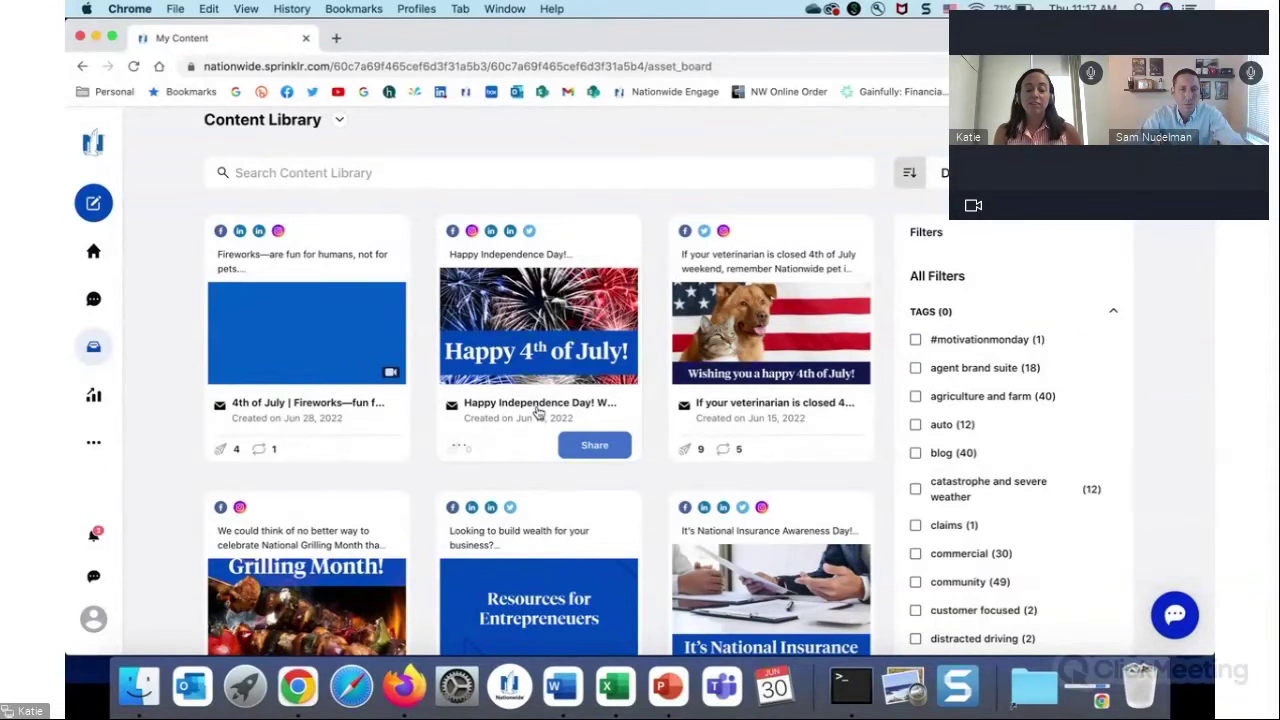
click(610, 452)
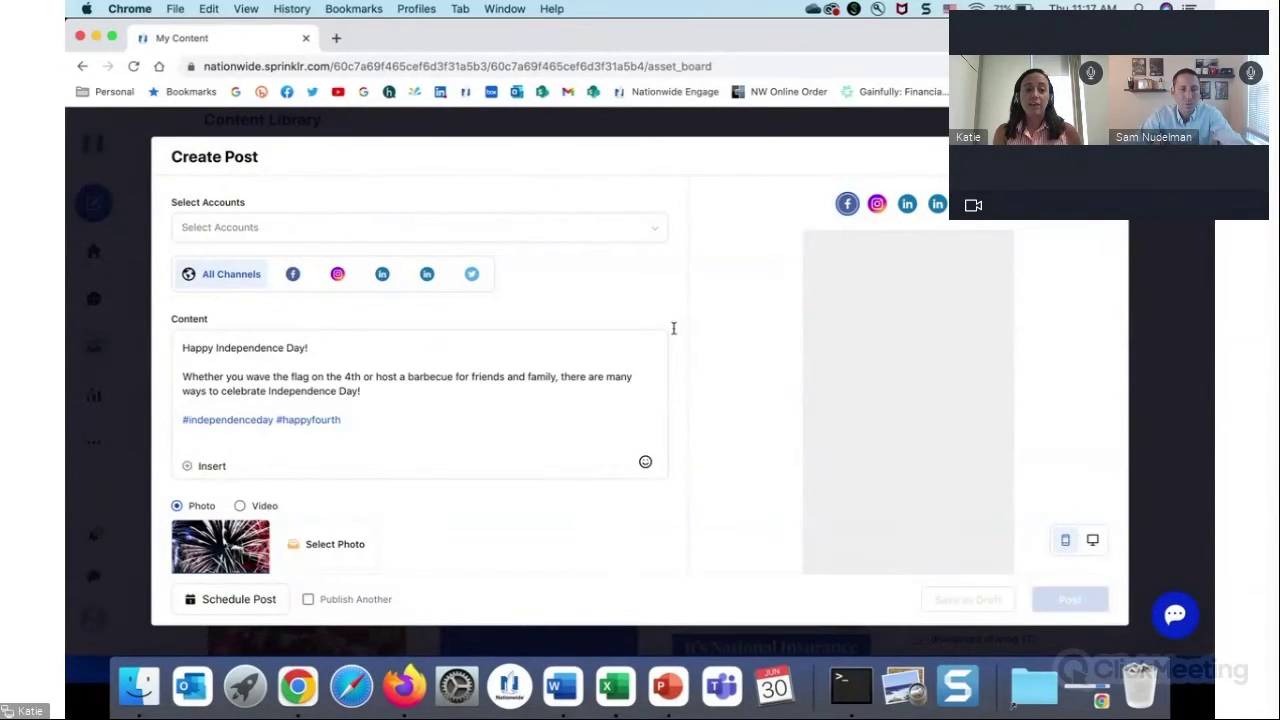
Select the connected LinkedIn account as the account that publishes the post.
click(646, 227)
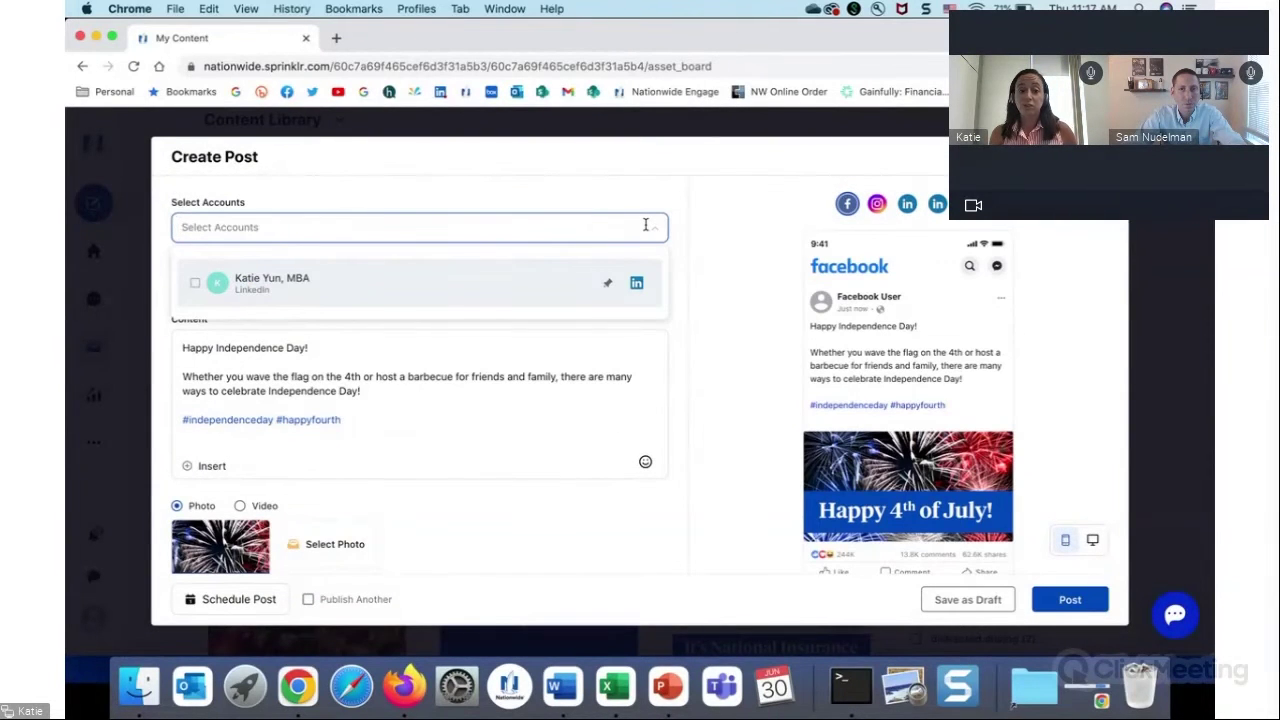
click(451, 286)
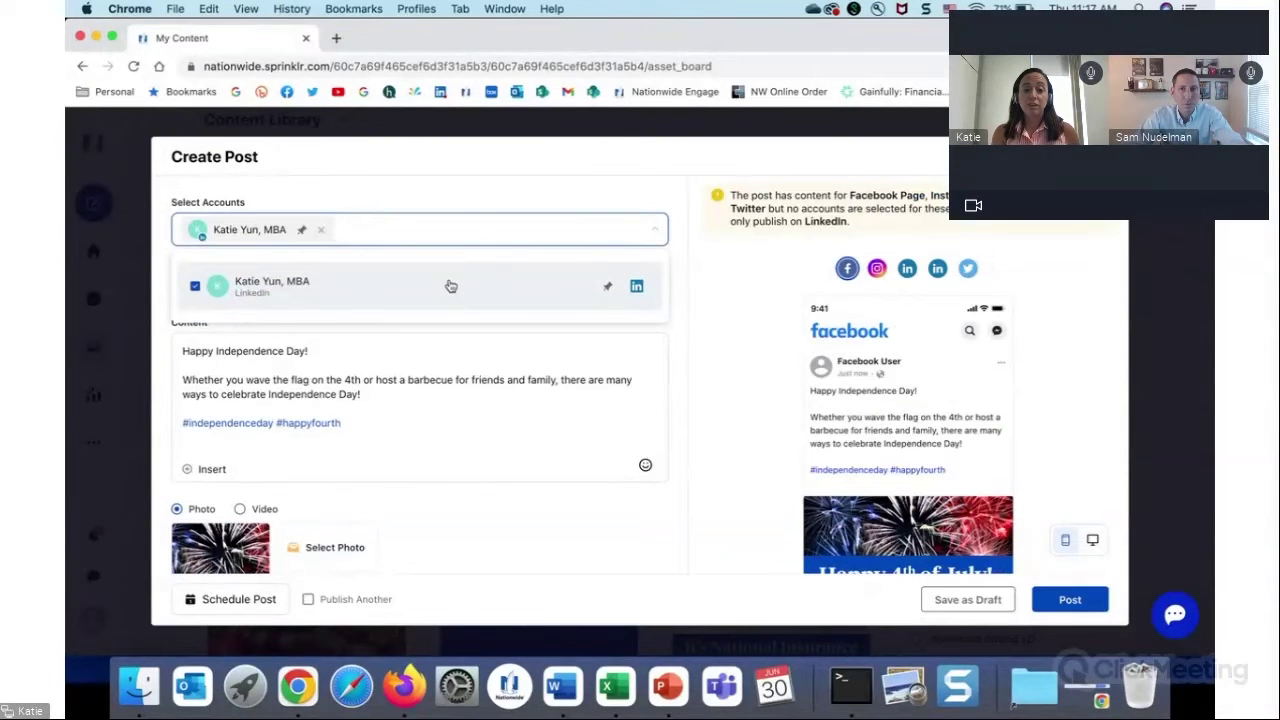
click(552, 554)
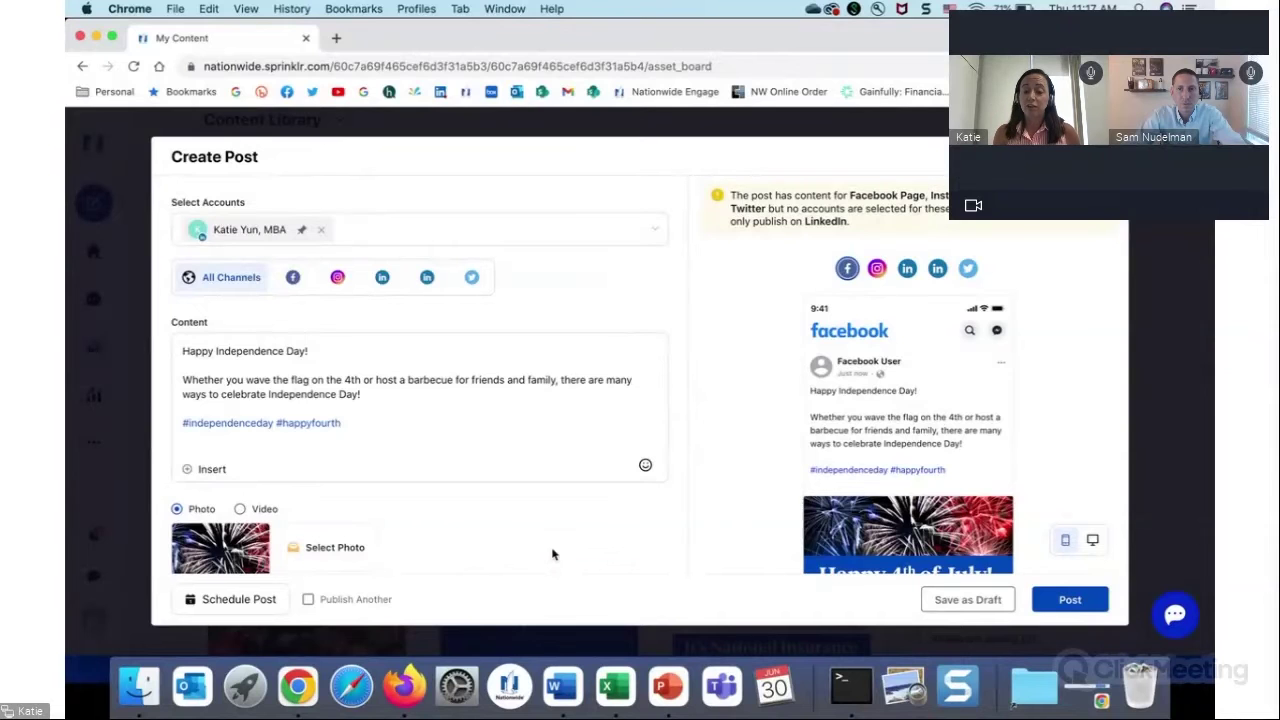
Change the first line of the post's content to "Happy Independence Day to all our followers!".
scroll(552, 554, down, 2)
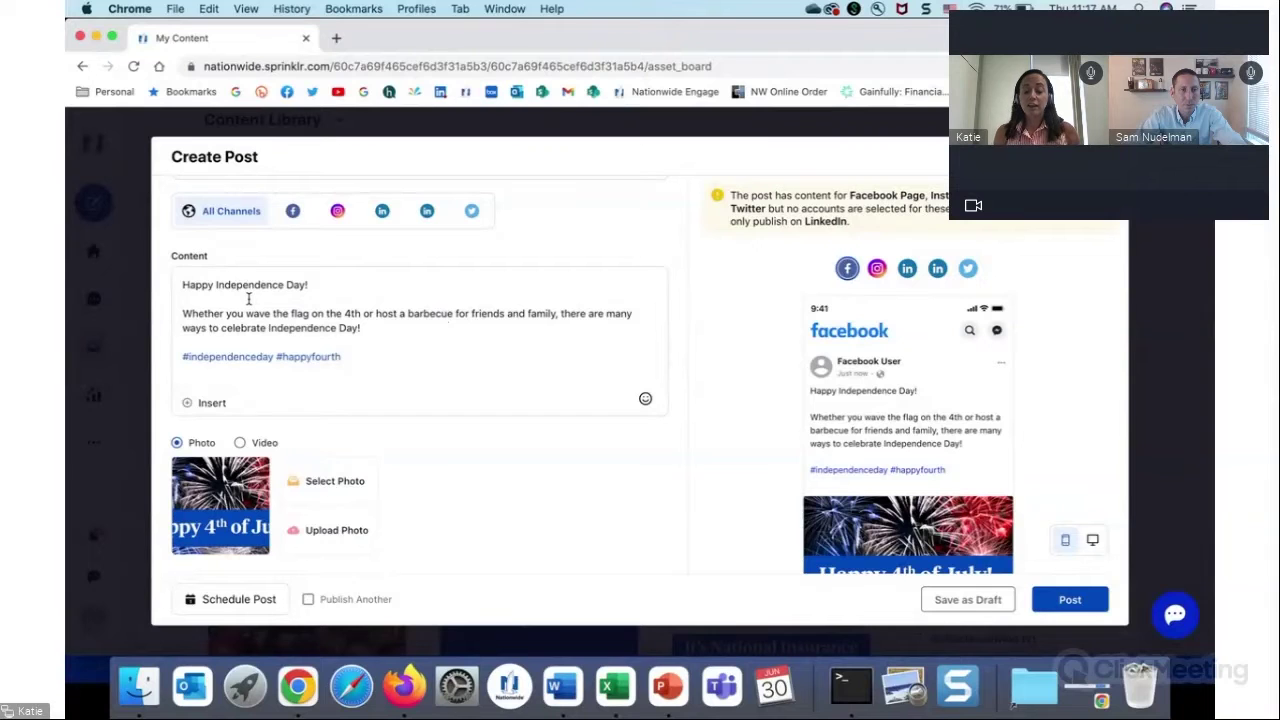
click(181, 313)
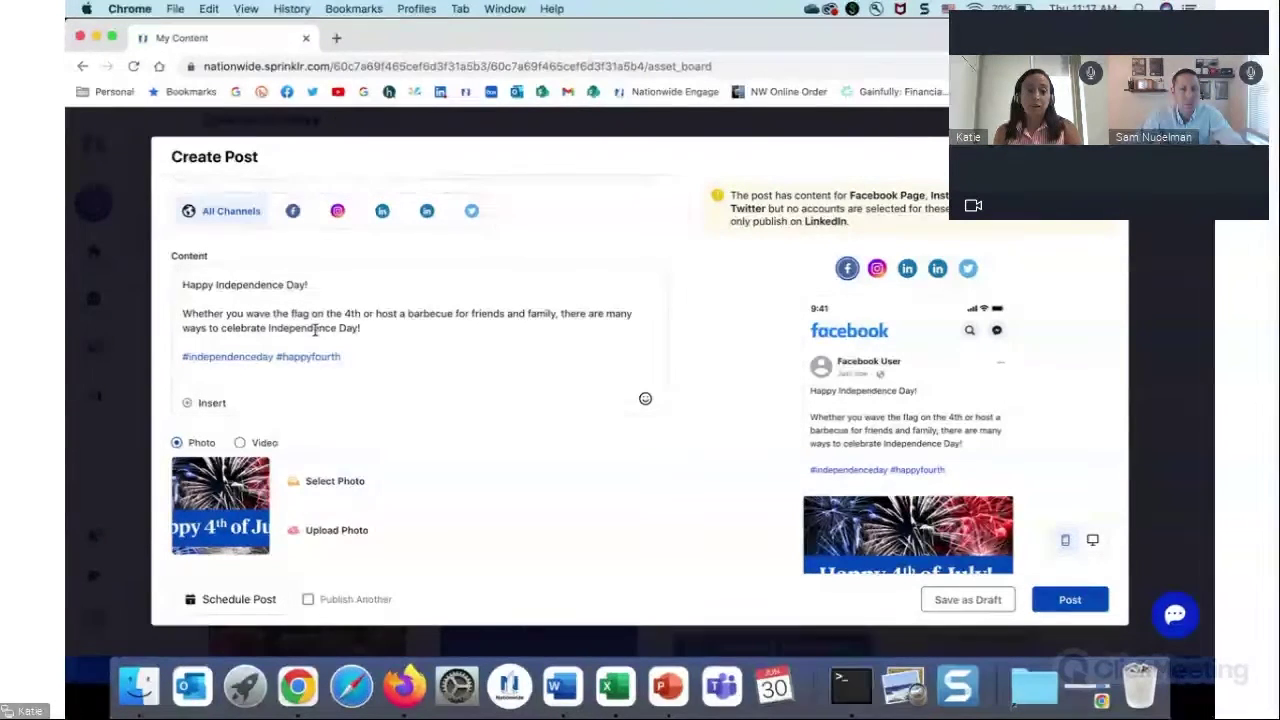
click(357, 287)
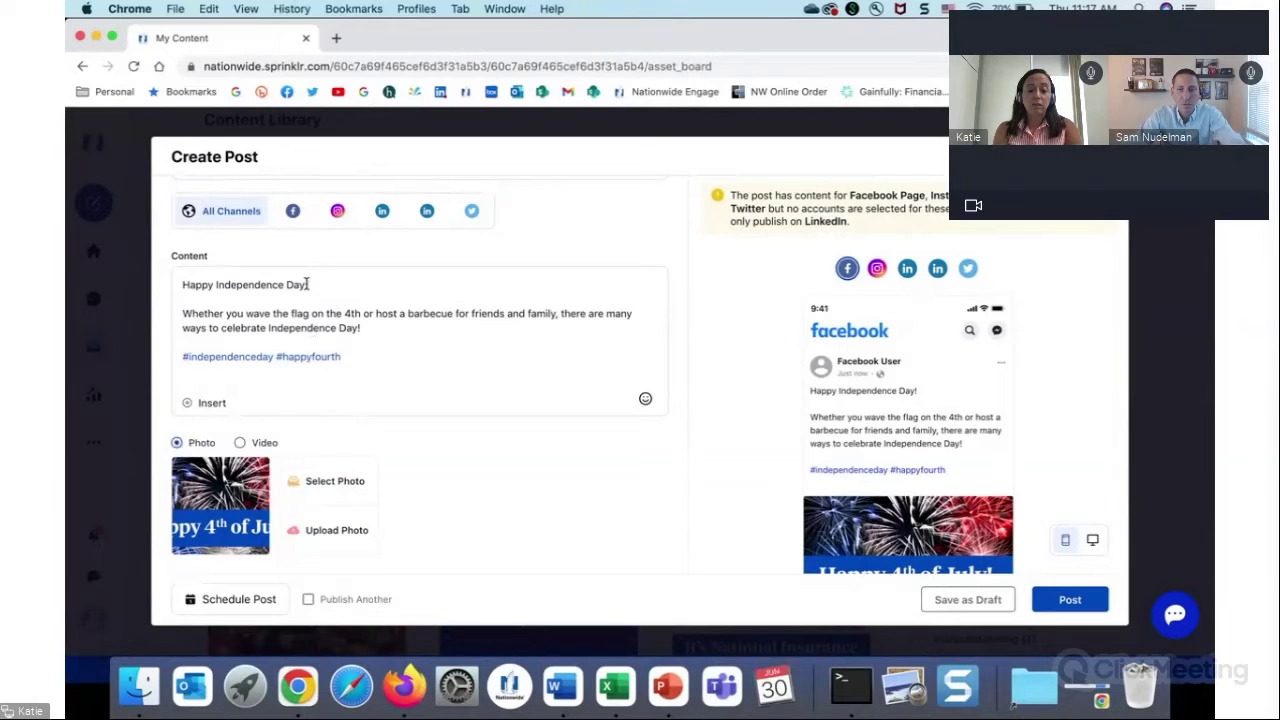
text(to a)
key(BackSpace)
key(BackSpace)
key(BackSpace)
key(BackSpace)
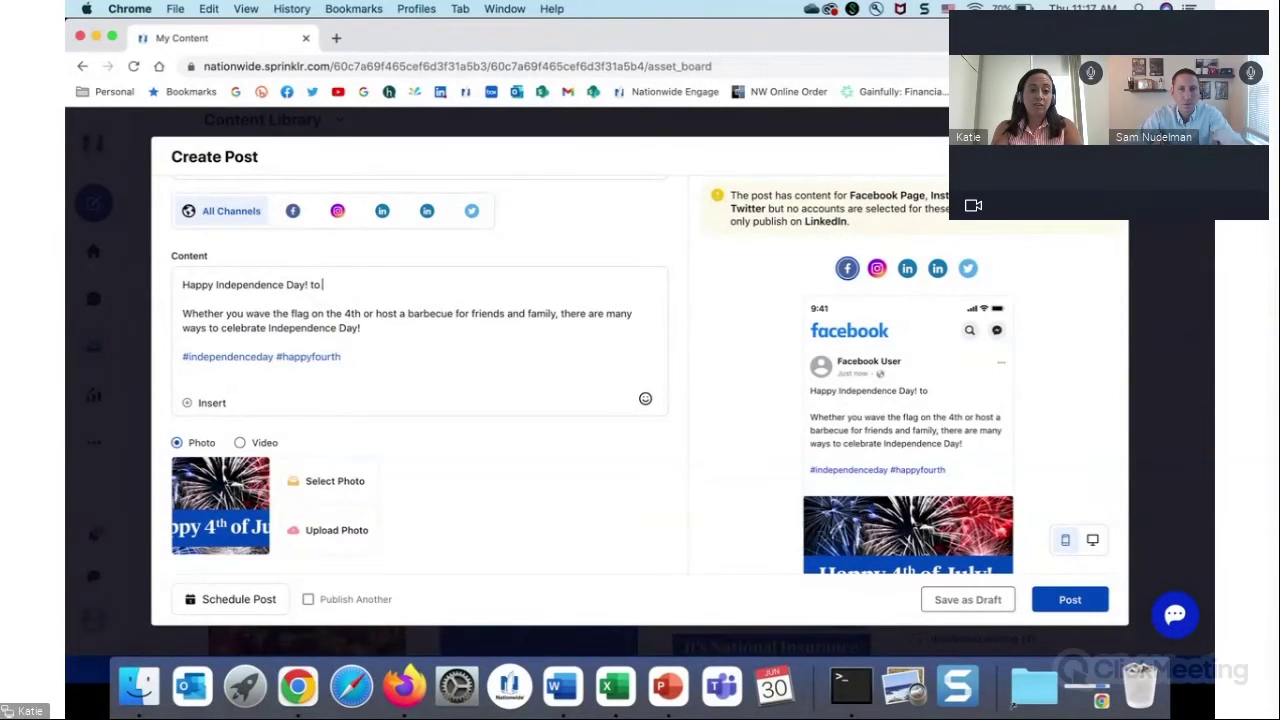
key(BackSpace)
key(BackSpace)
key(BackSpace)
text(y)
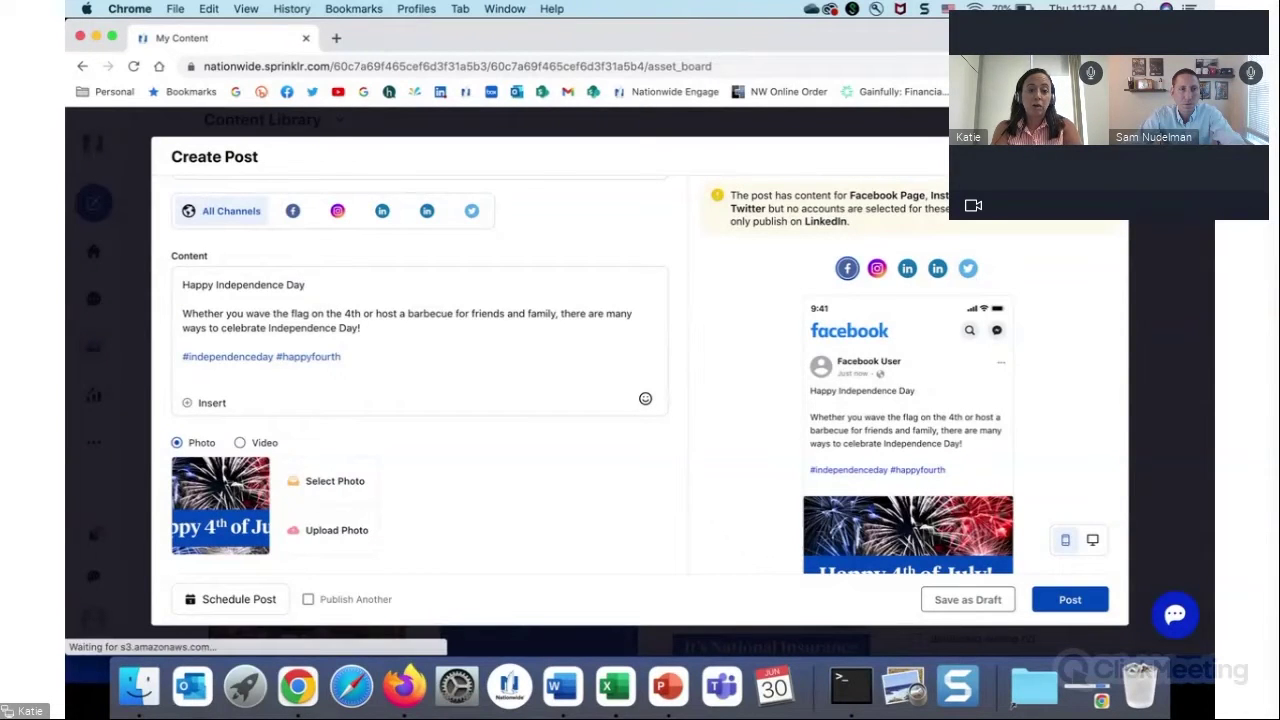
text( to all )
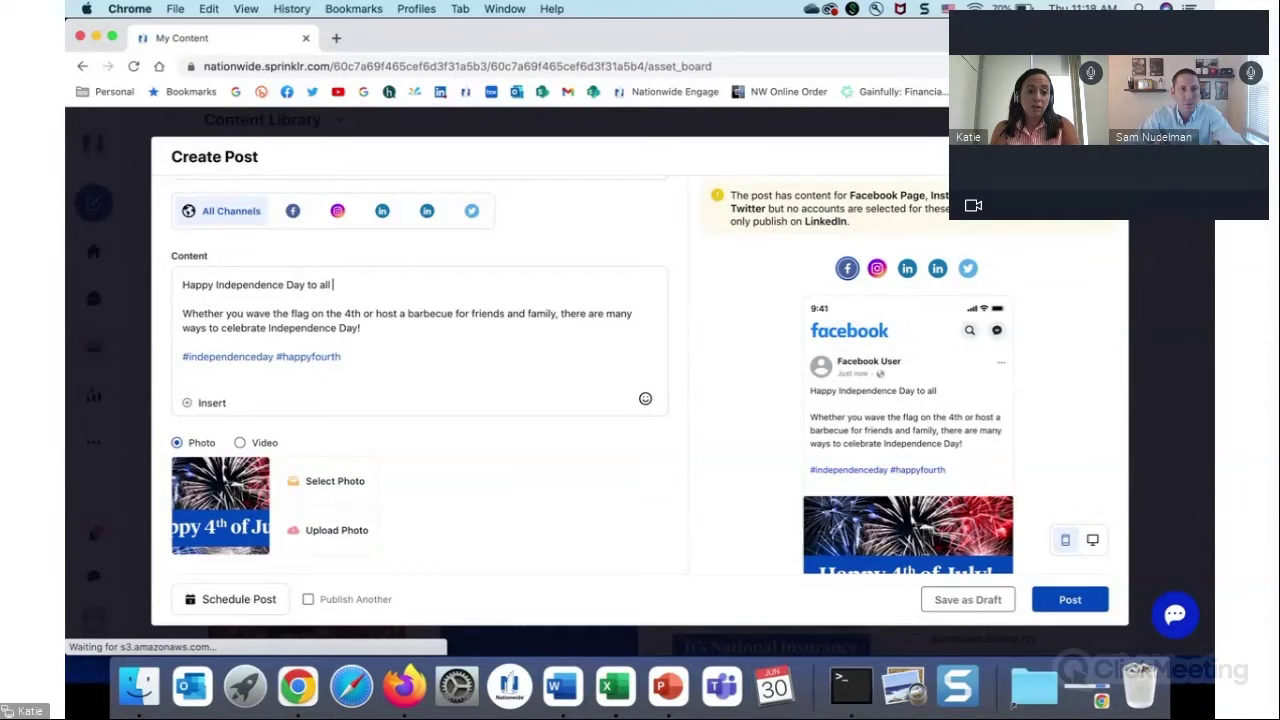
text(our followers!)
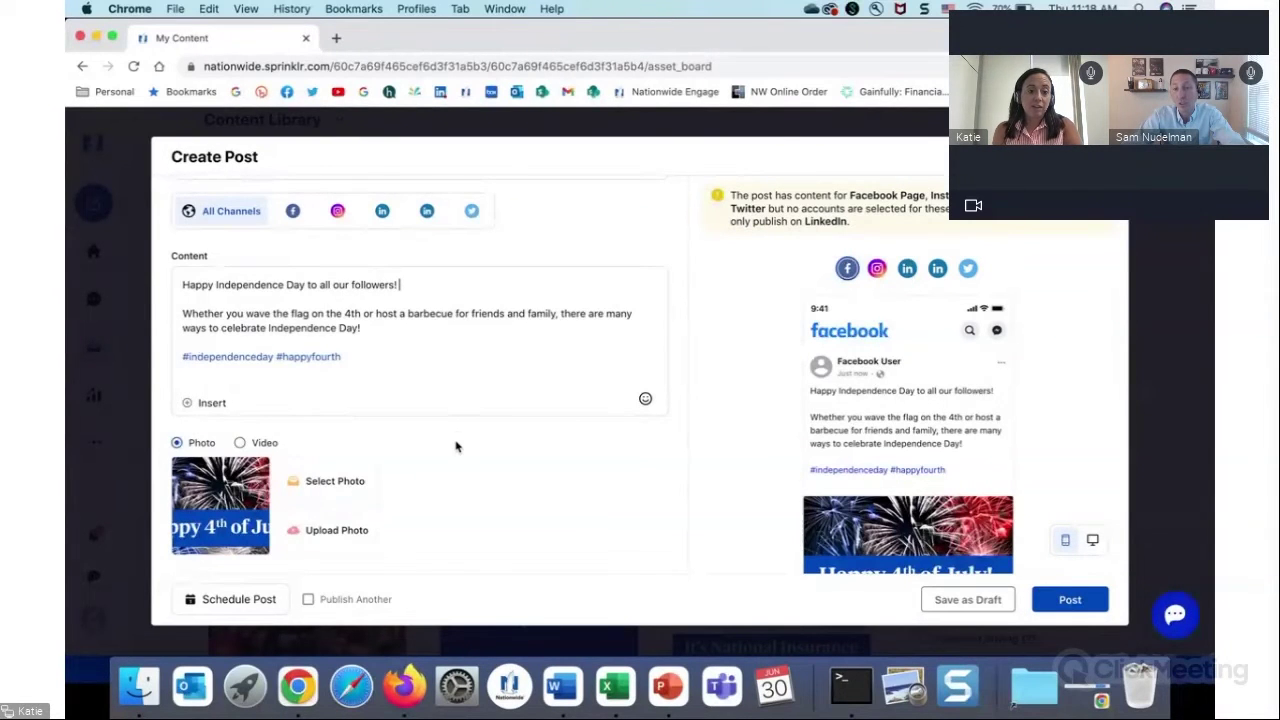
Review the post's text, photo options and Category/CTA/Destination property.
scroll(456, 446, down, 3)
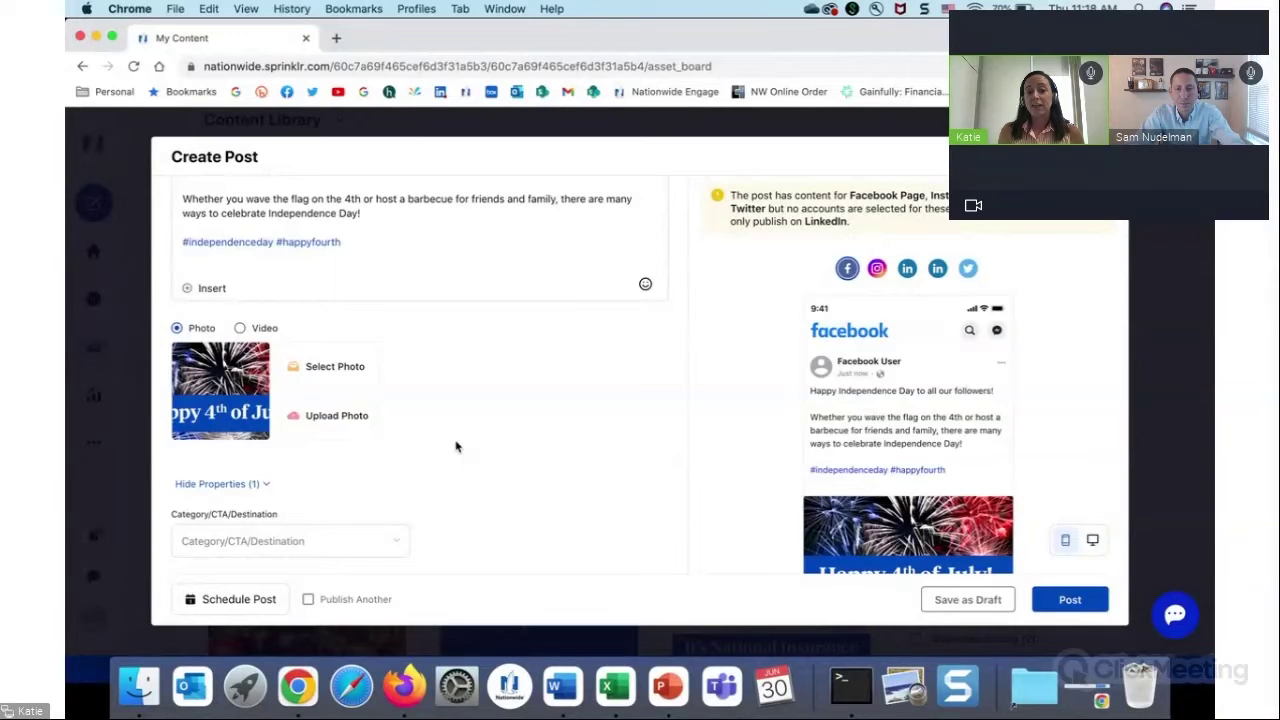
scroll(410, 222, up, 2)
click(413, 229)
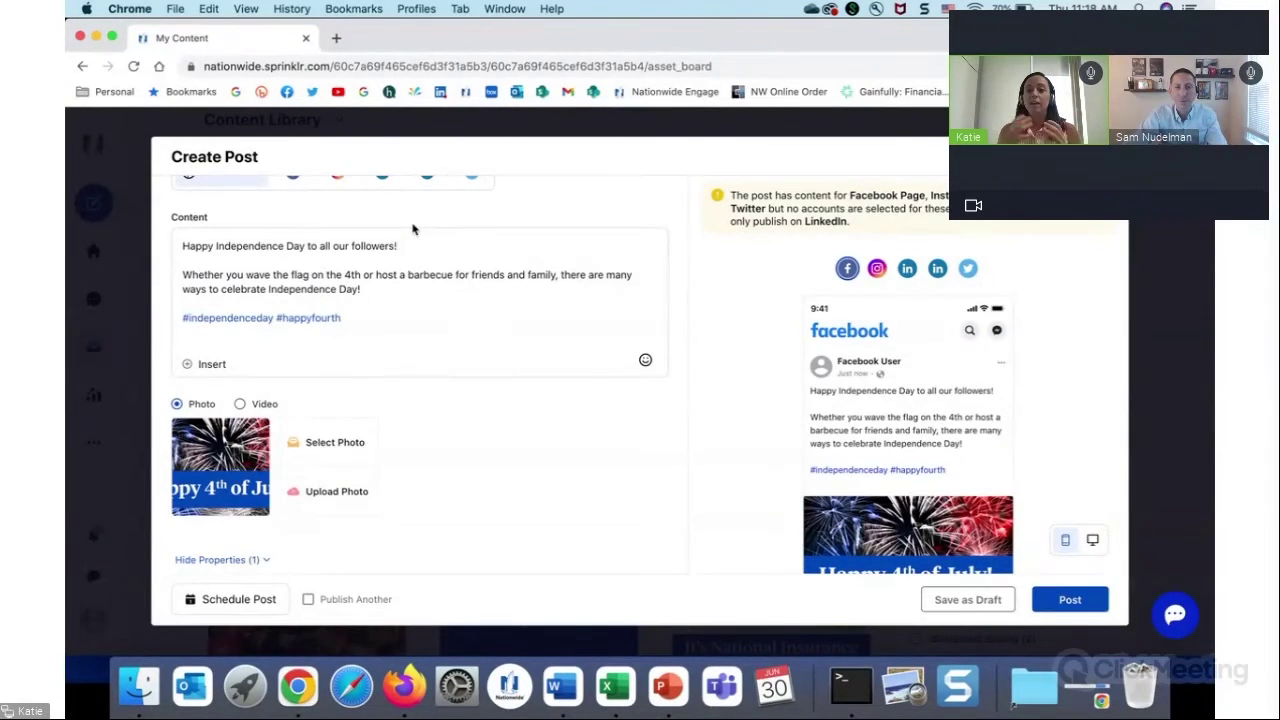
scroll(413, 229, down, 2)
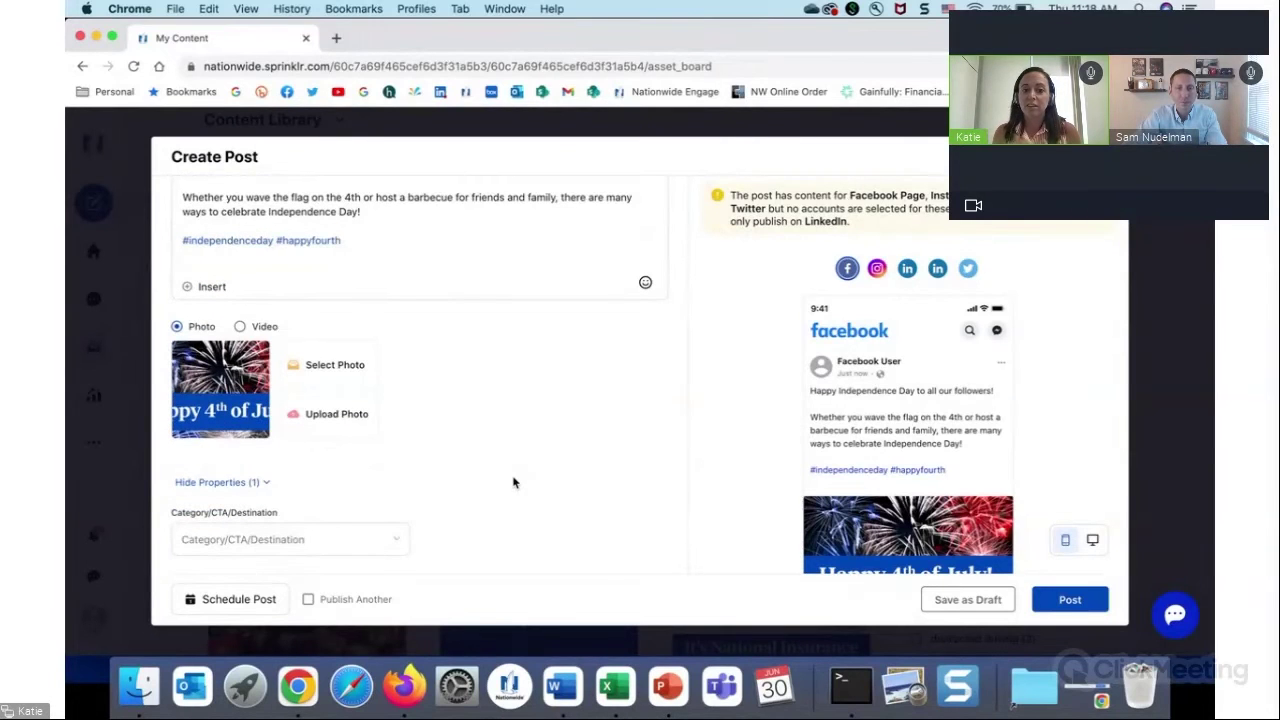
scroll(512, 428, up, 2)
scroll(512, 428, down, 2)
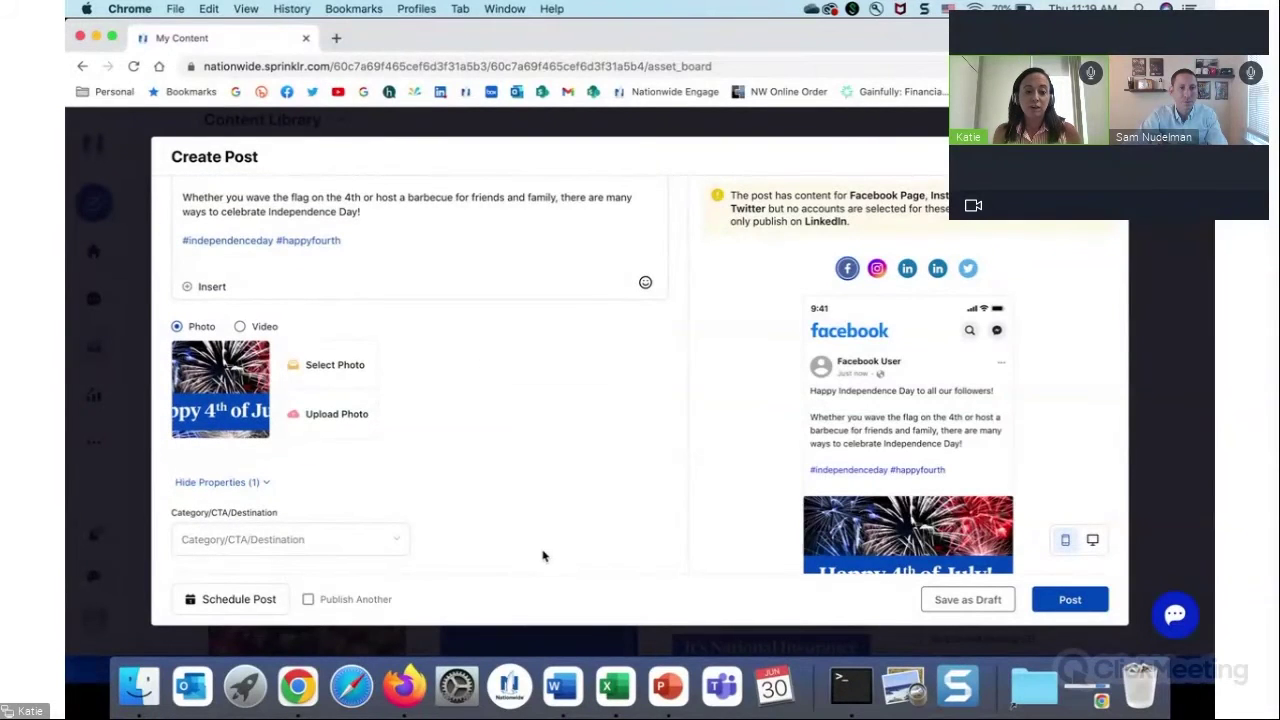
scroll(591, 549, up, 1)
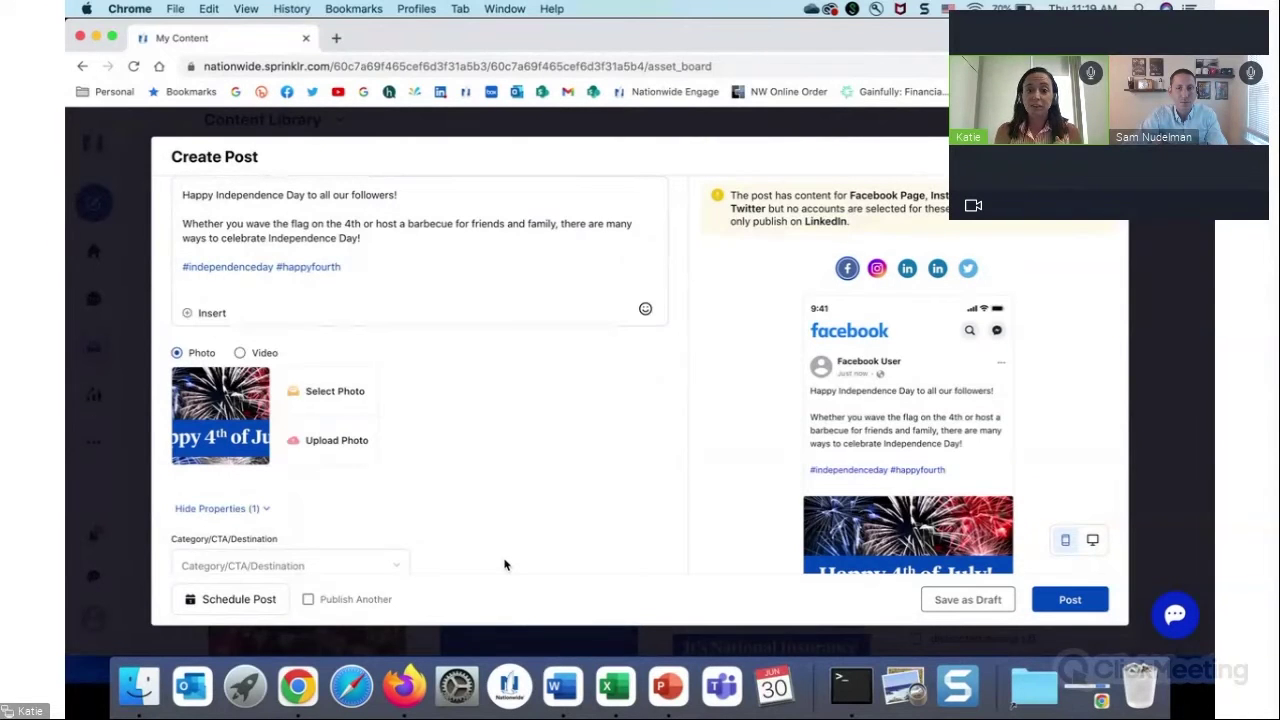
Set the post's schedule date to July 4, 2022 for all channels.
click(250, 603)
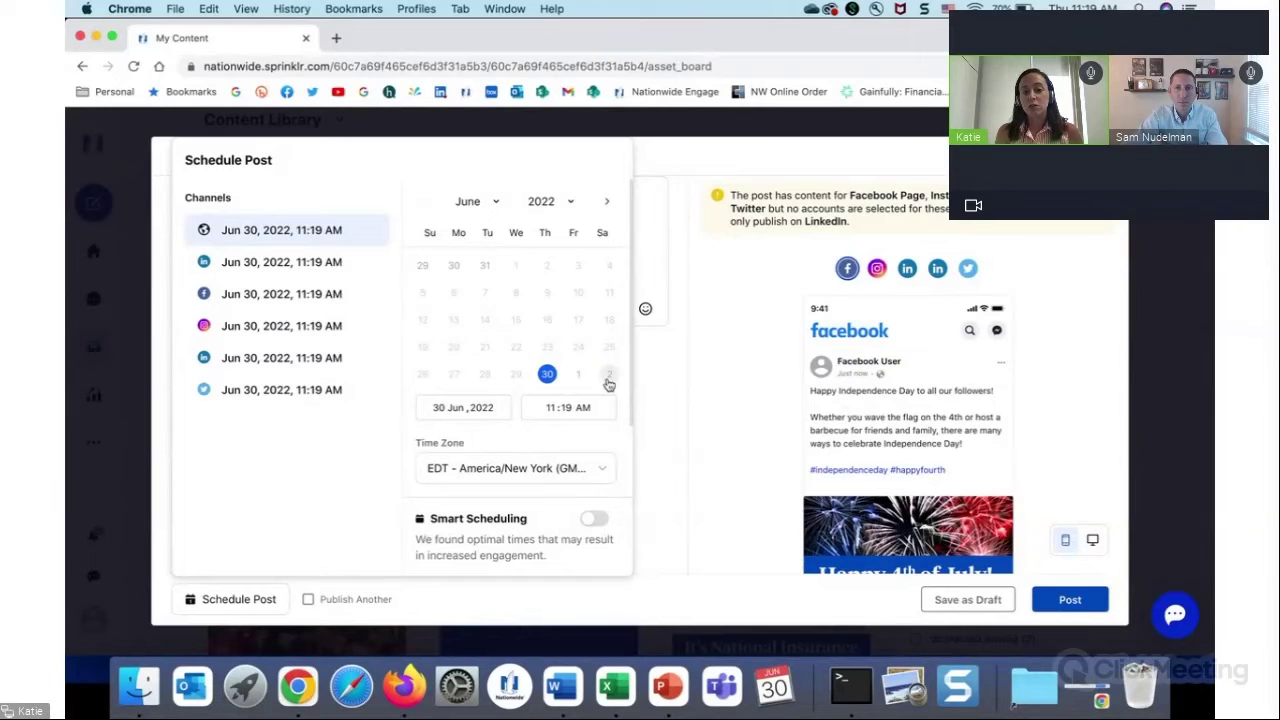
click(612, 205)
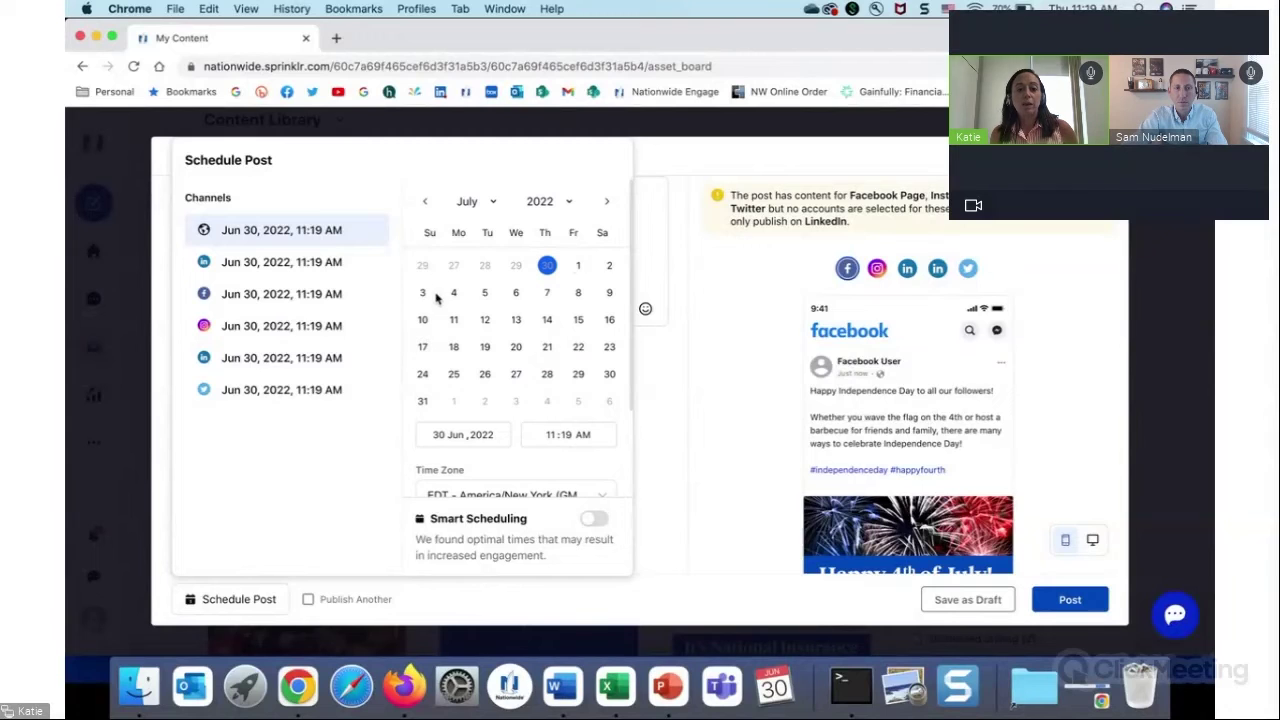
click(455, 293)
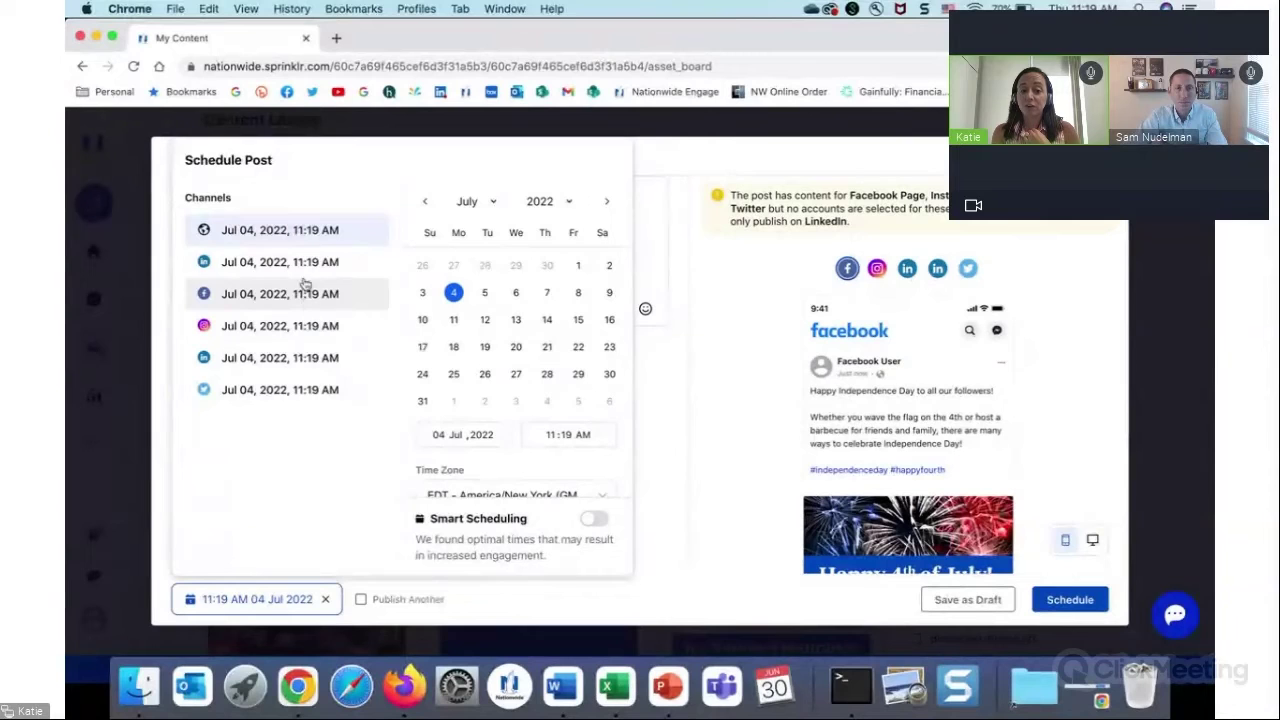
click(297, 343)
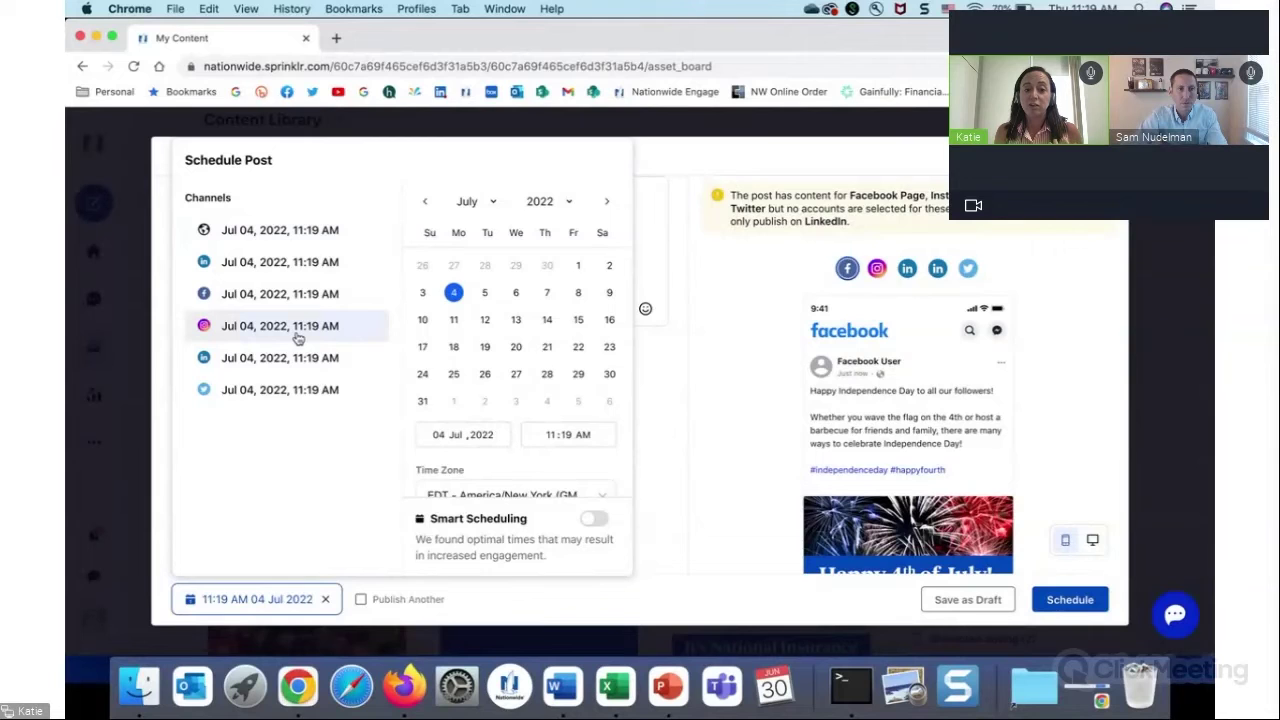
click(311, 231)
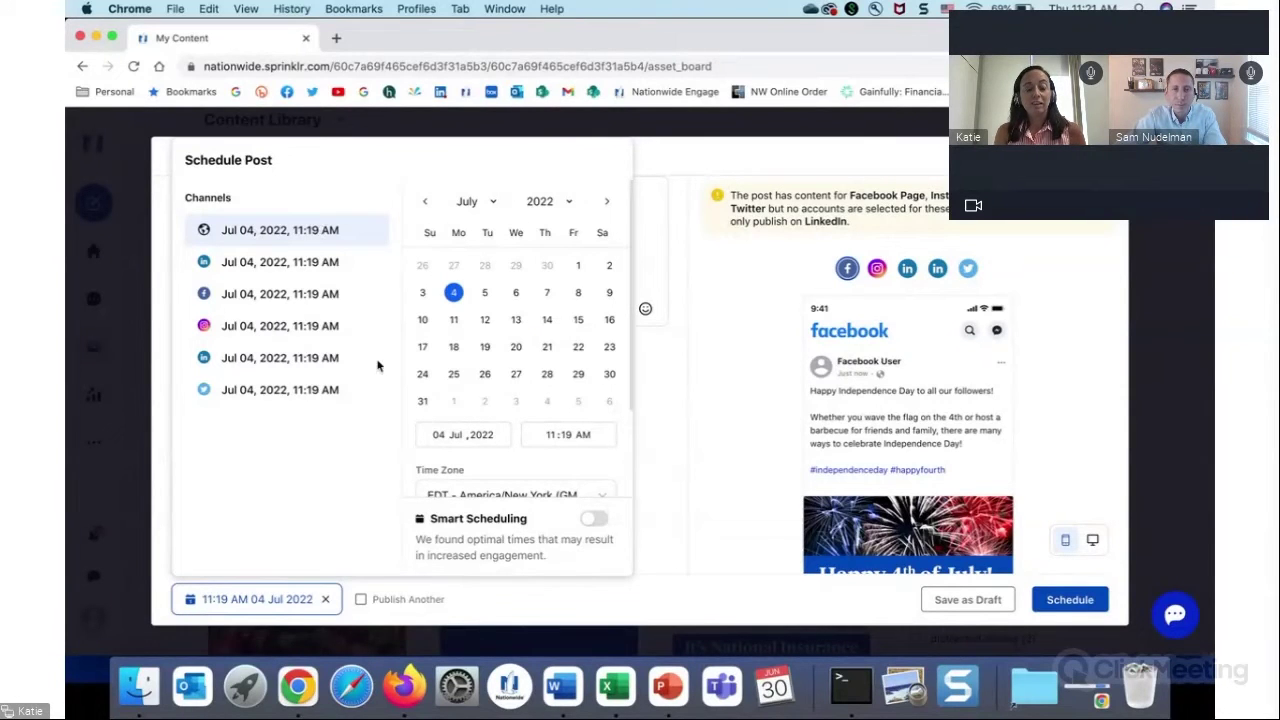
scroll(510, 470, down, 1)
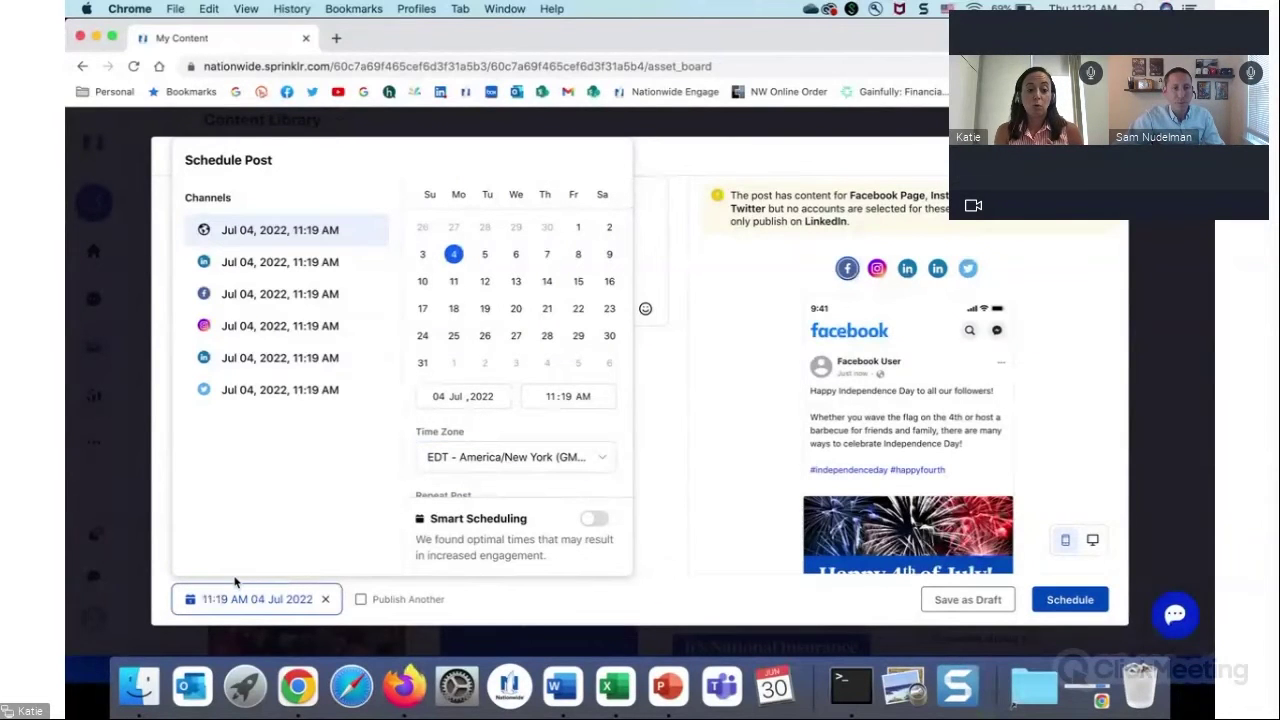
Set the post's publishing time to 8:19 AM for all channels and schedule it.
click(549, 397)
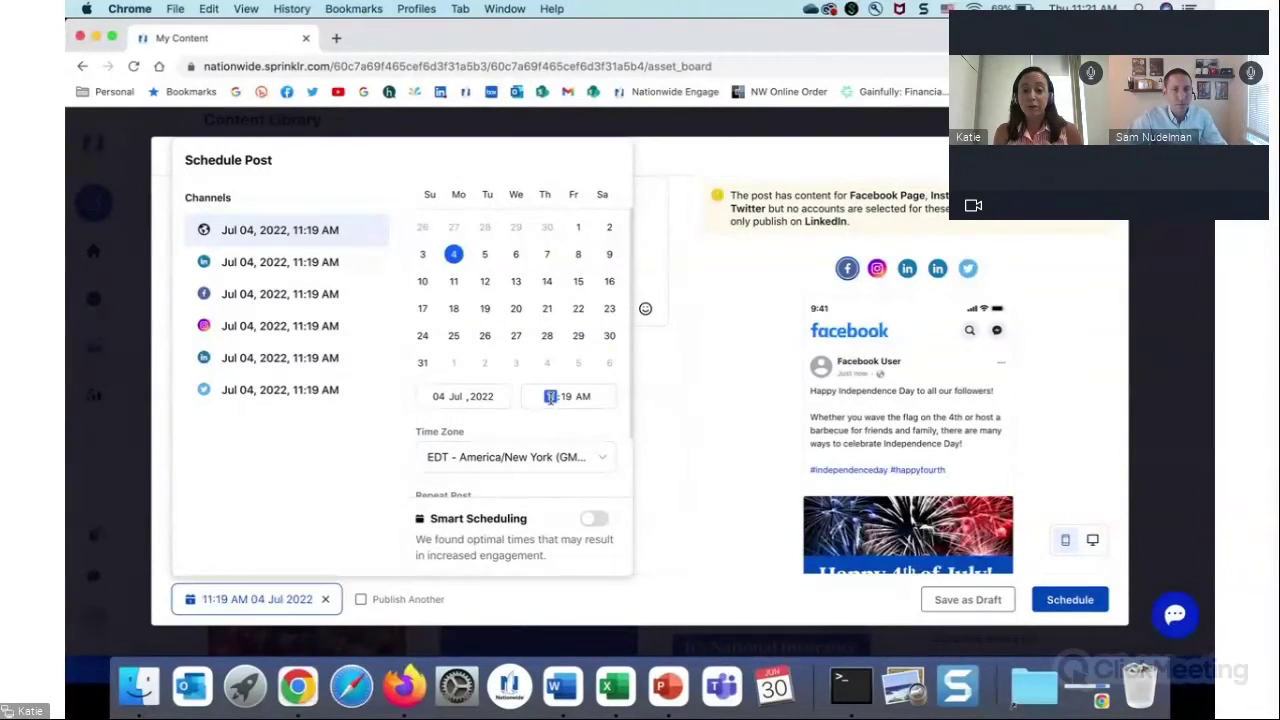
text(8)
click(549, 433)
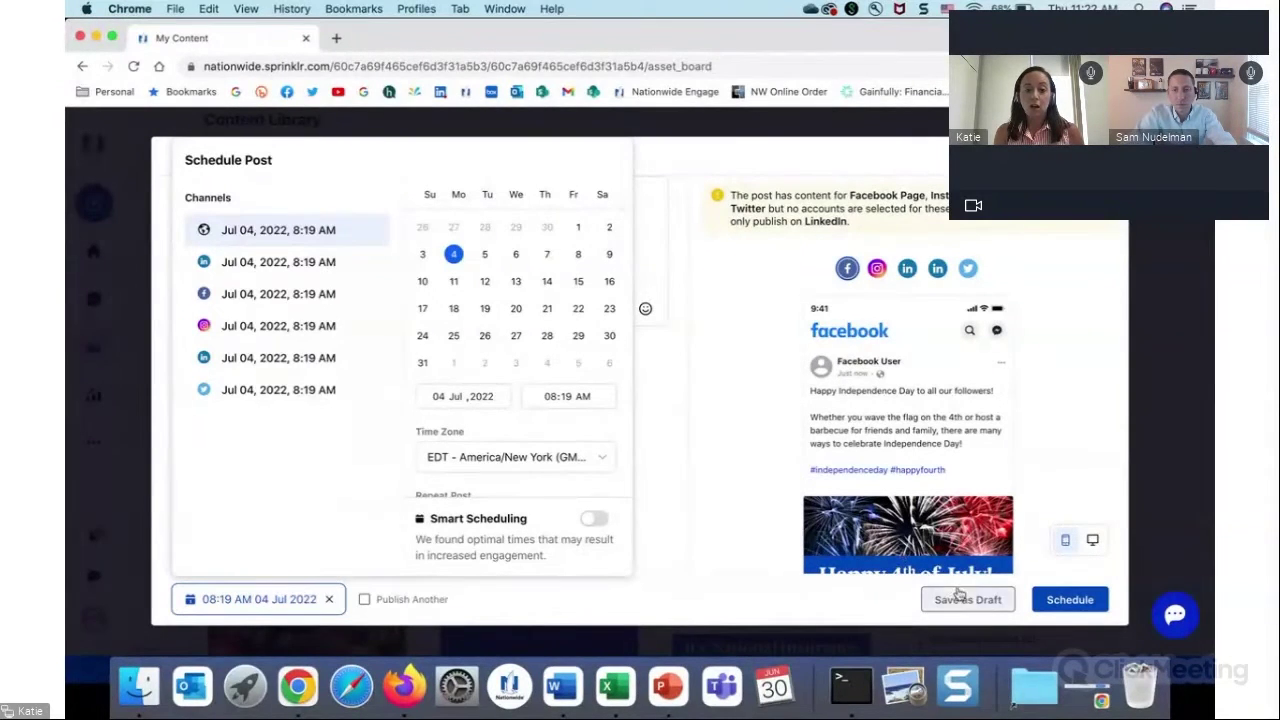
click(1078, 606)
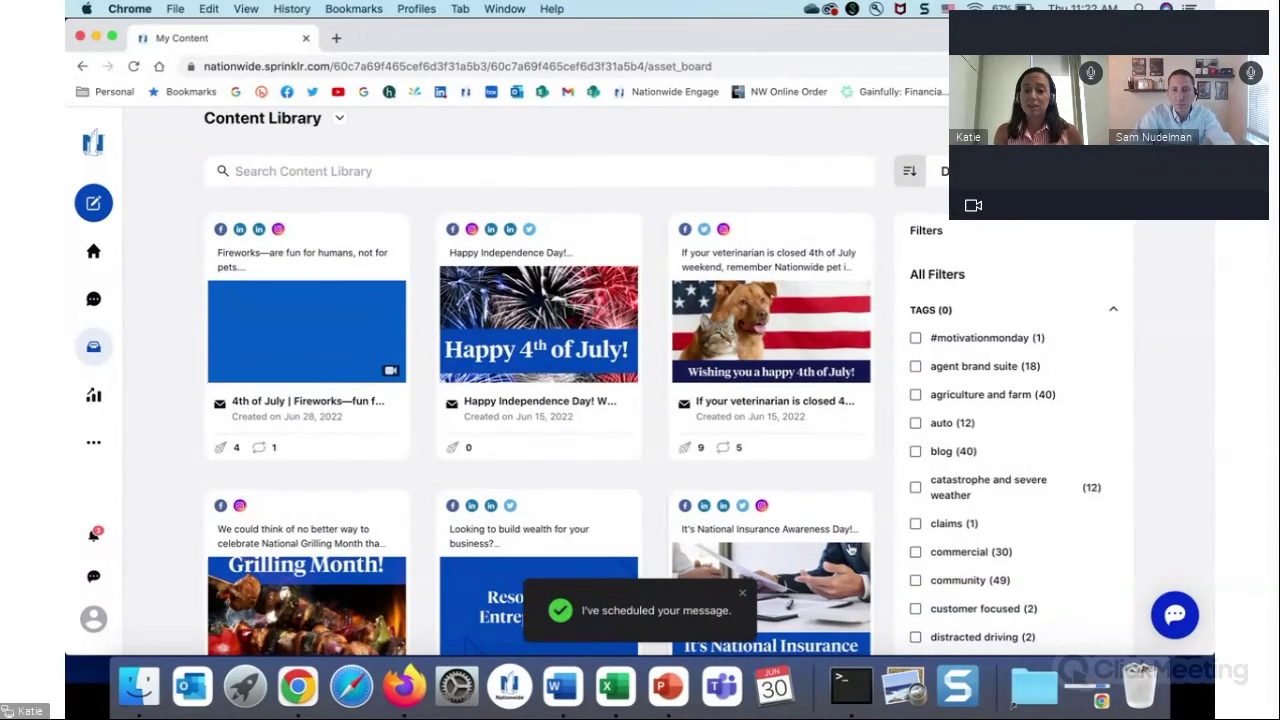
Filter the Content Library by the catastrophe and severe weather tag and browse the matching posts.
scroll(850, 548, down, 4)
scroll(850, 548, down, 2)
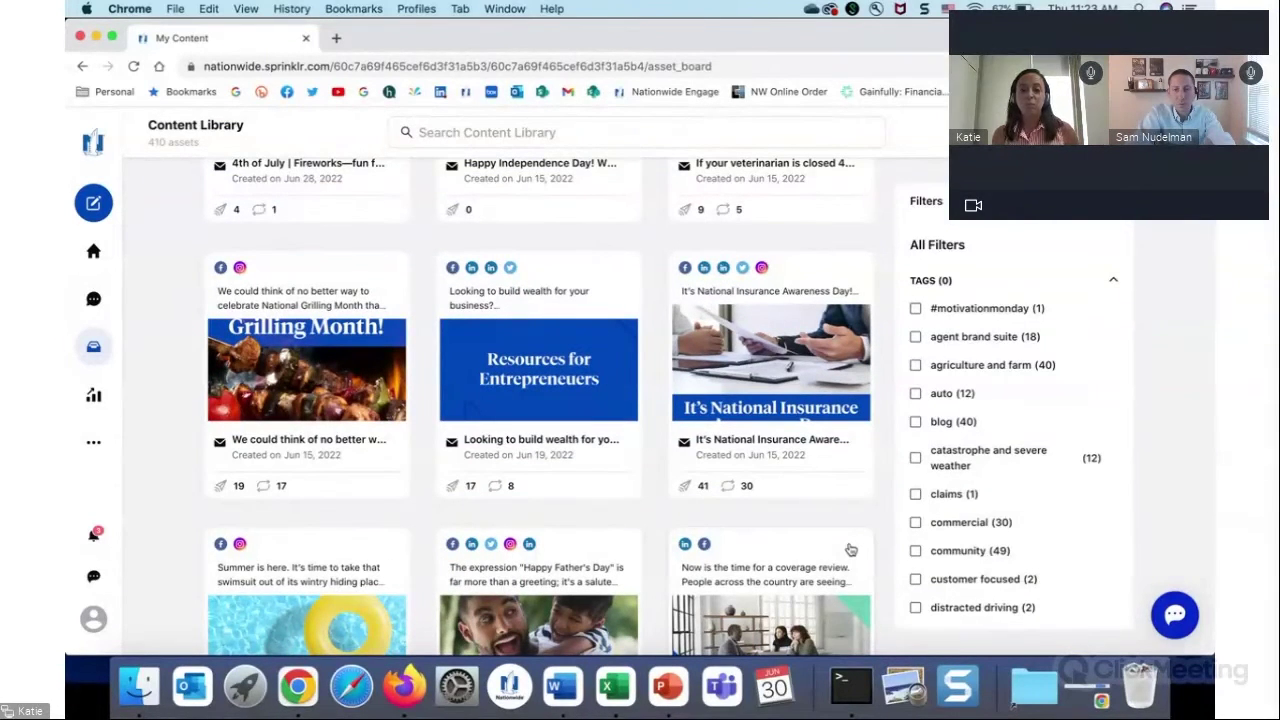
scroll(851, 550, down, 1)
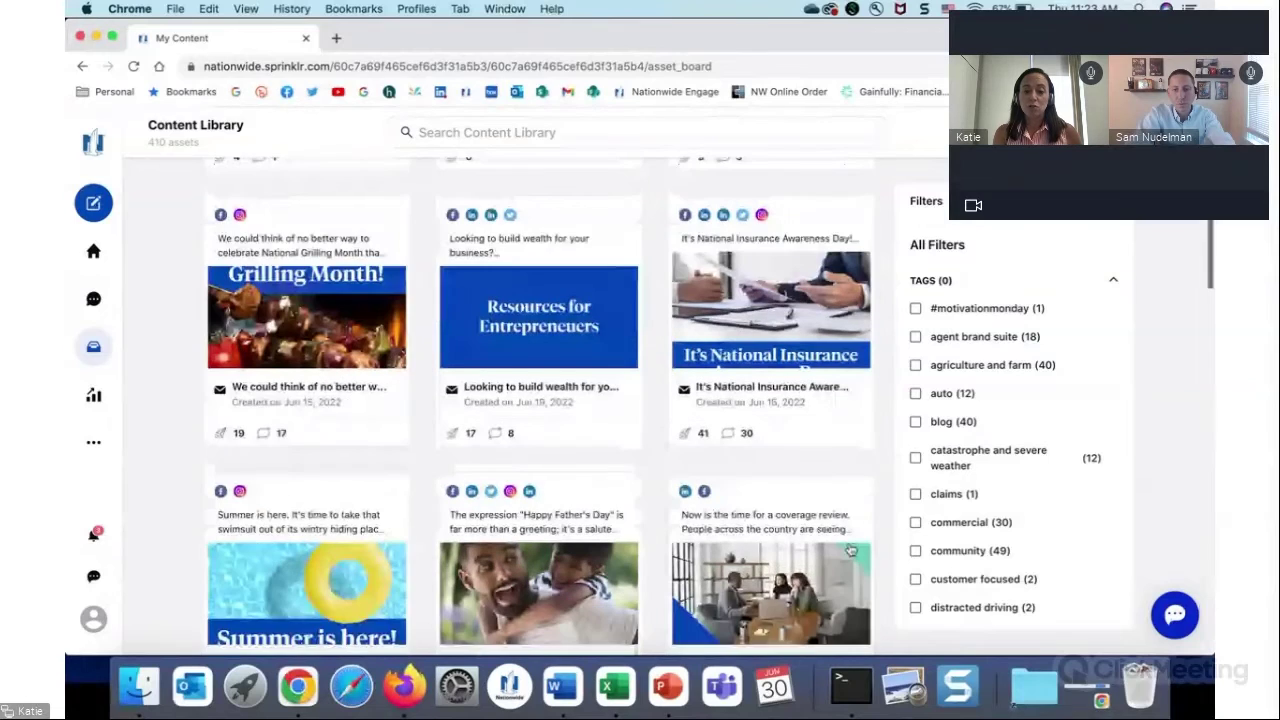
scroll(851, 550, down, 3)
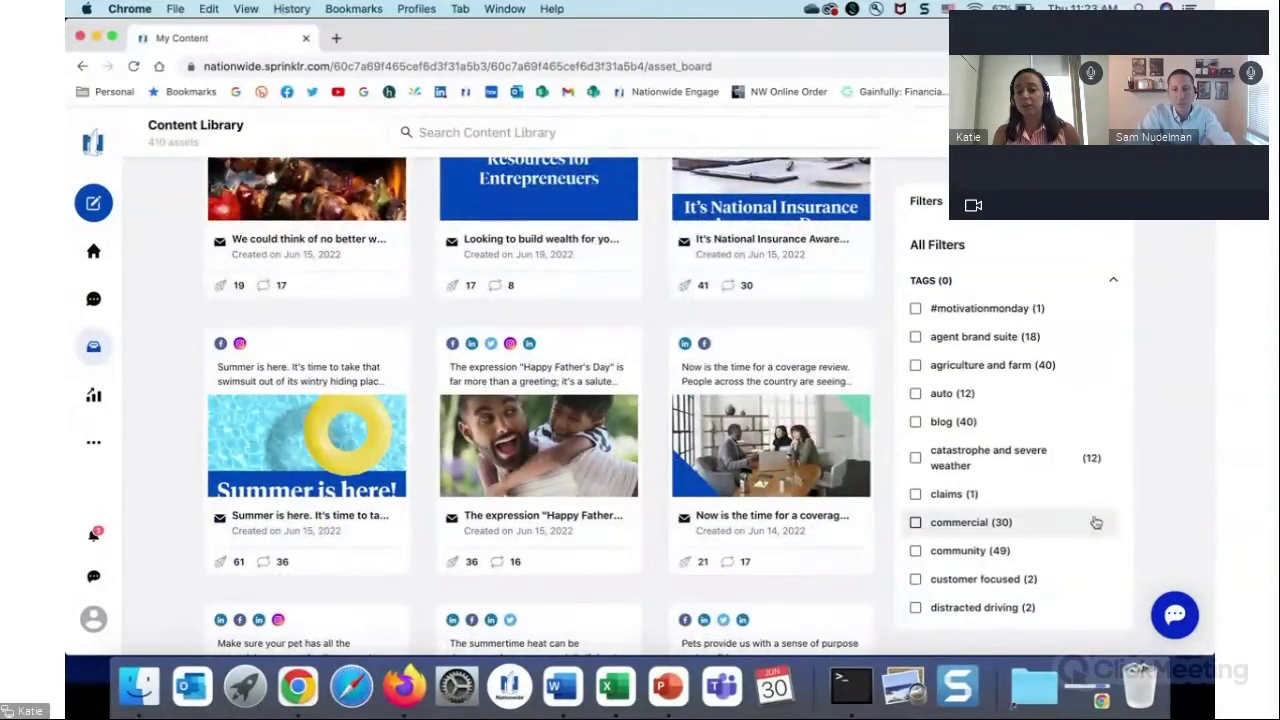
scroll(1094, 511, down, 3)
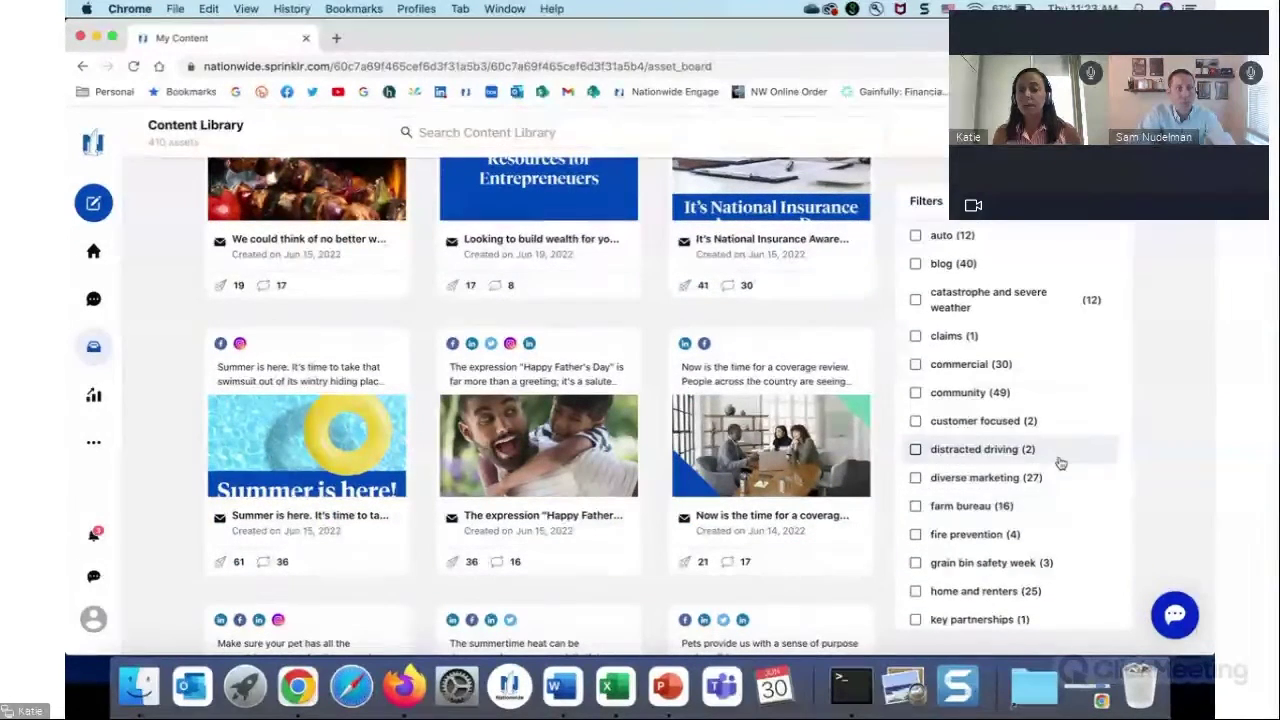
scroll(1061, 463, up, 3)
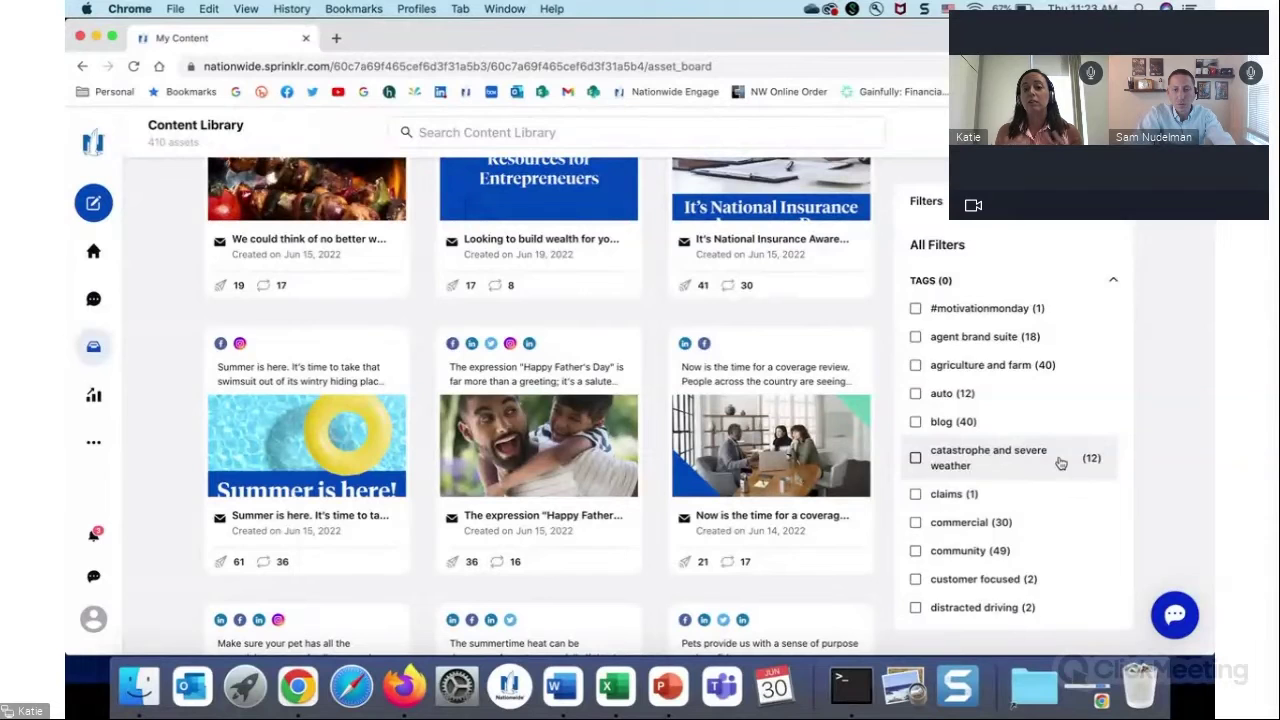
scroll(1060, 462, down, 1)
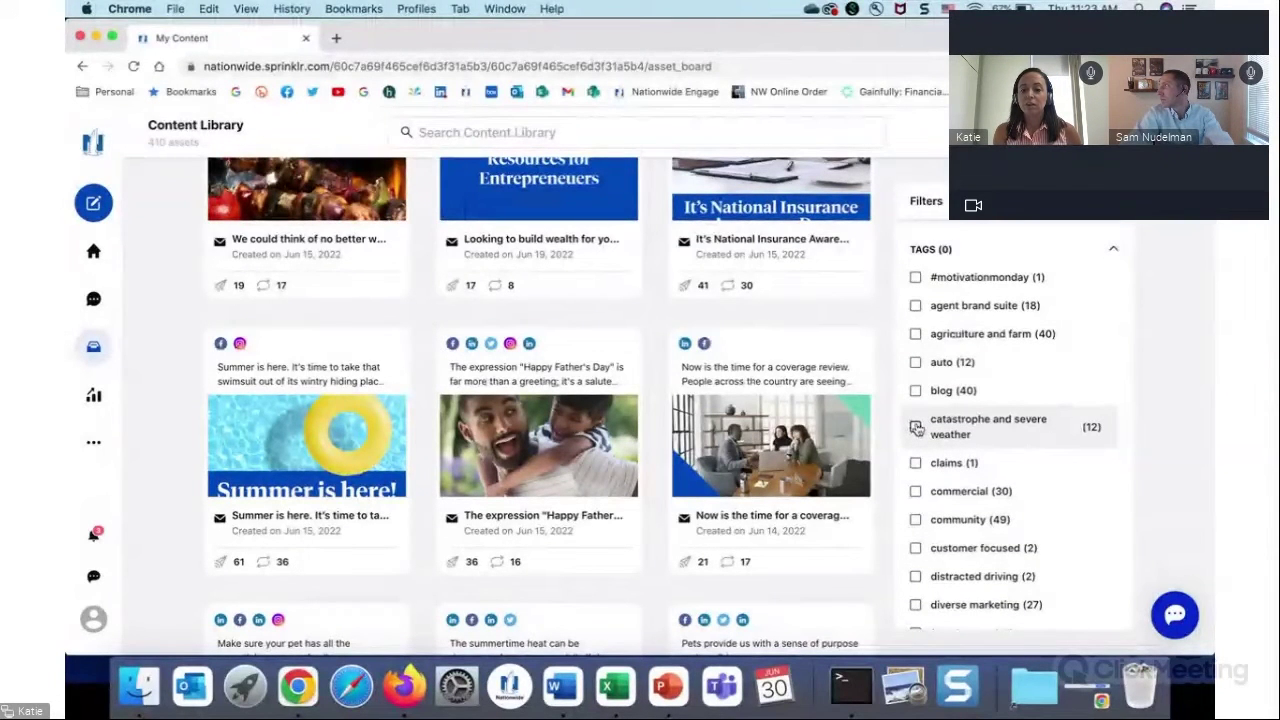
click(916, 427)
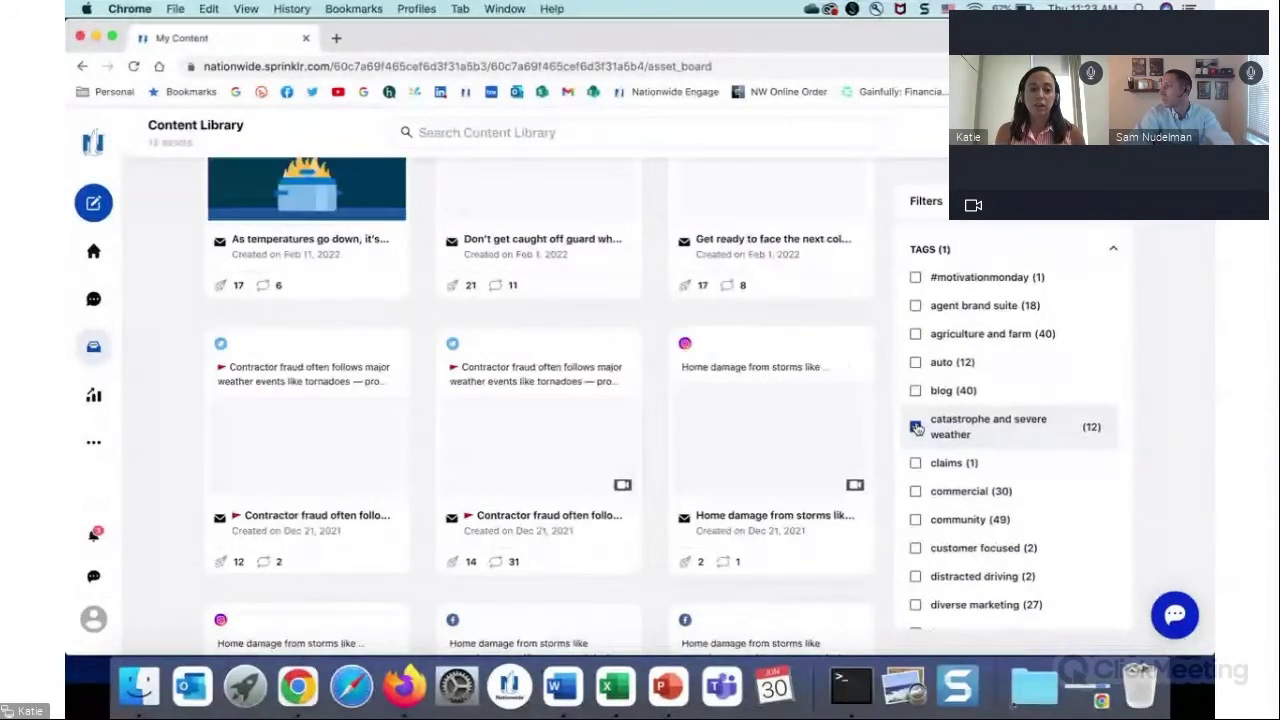
scroll(769, 357, up, 1)
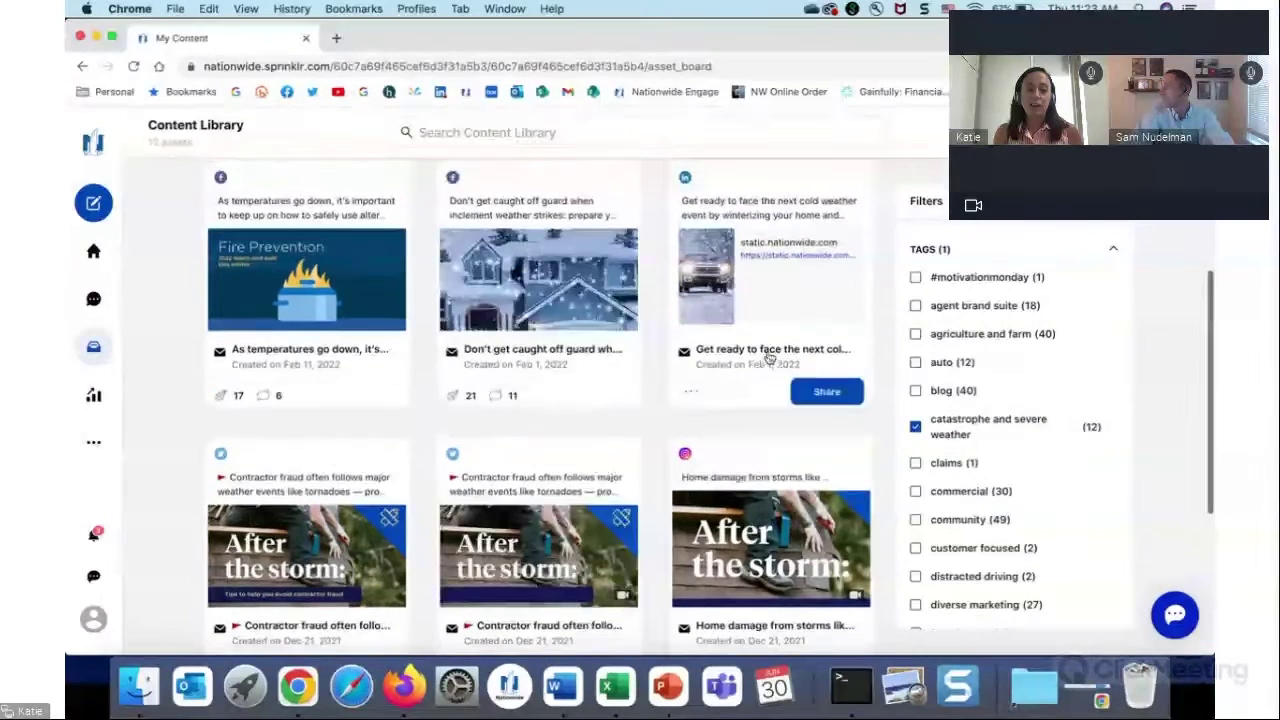
scroll(769, 357, down, 1)
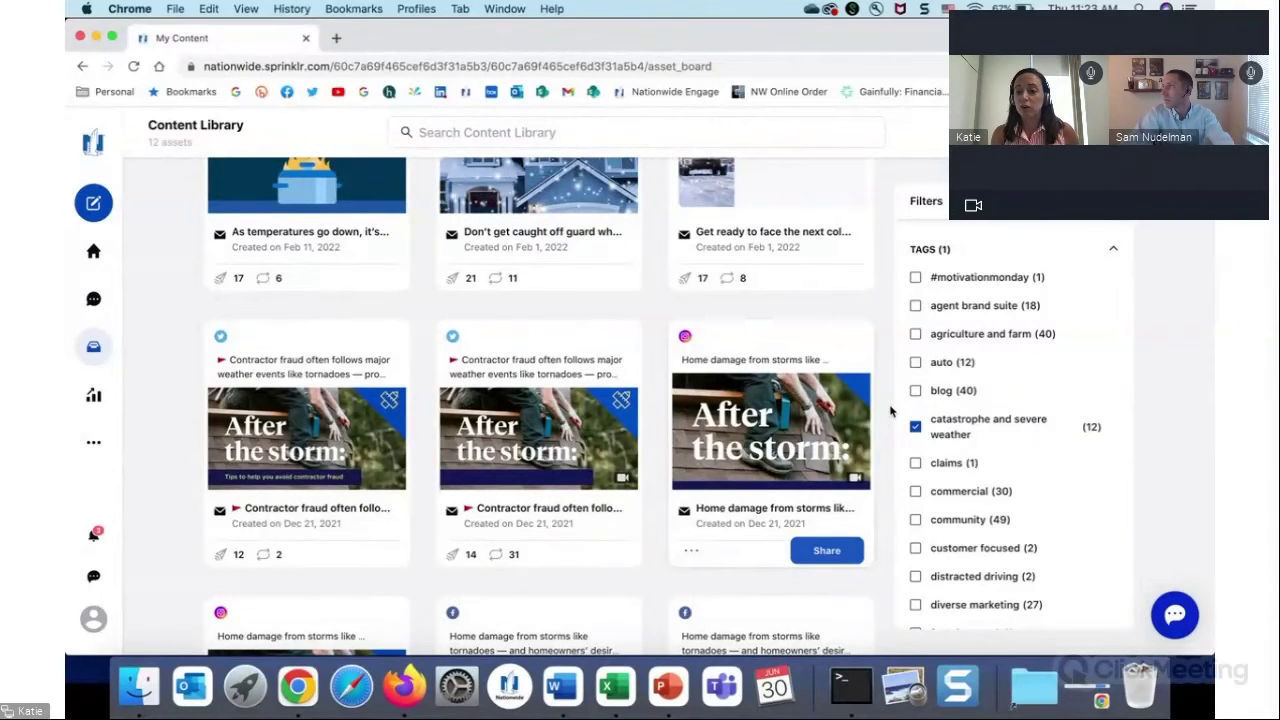
Switch the tag filter to distracted driving and view the sharing form of the Facebook hands-free driving post.
click(915, 426)
click(914, 423)
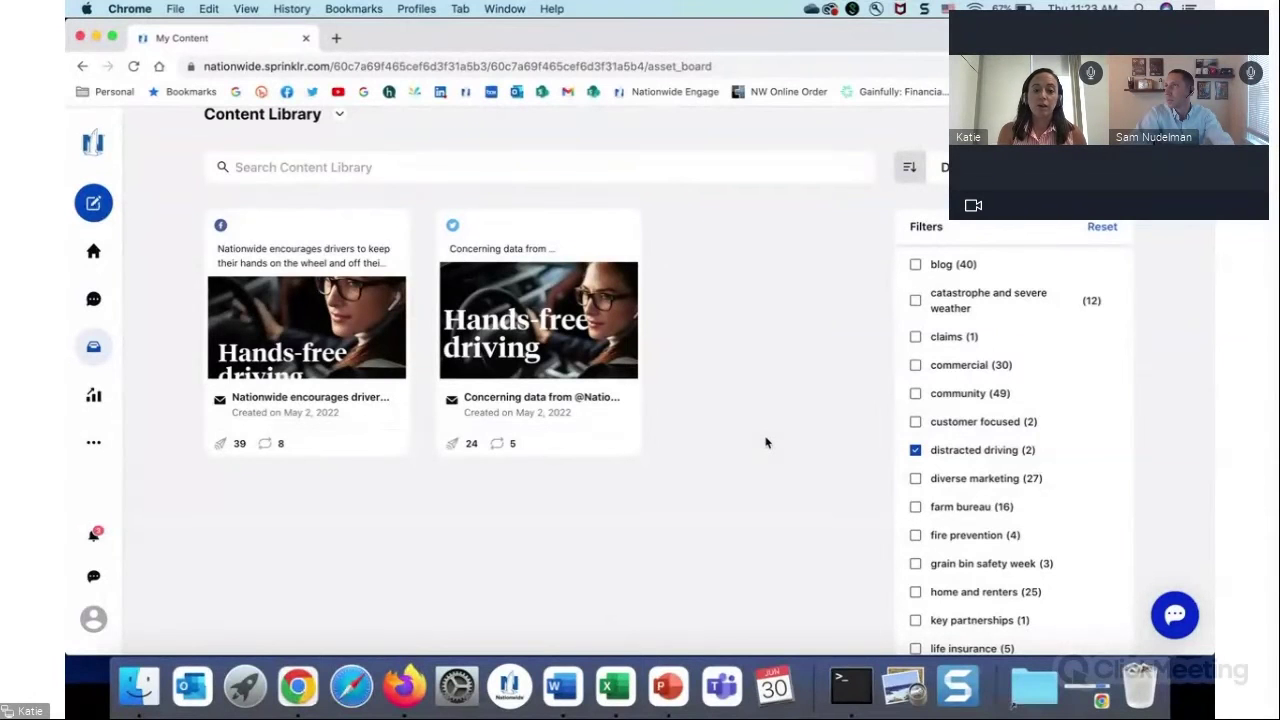
mouse_move(362, 410)
click(364, 441)
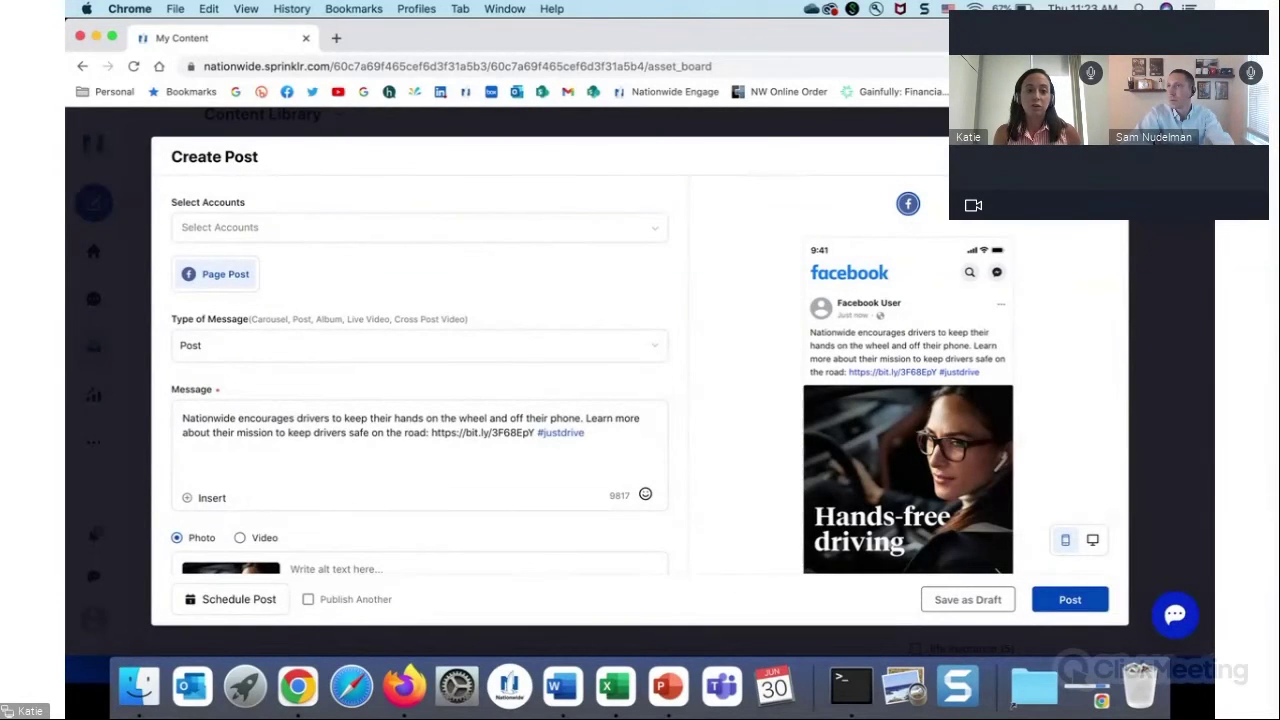
click(1104, 157)
Switch from the Content Library to Campaigns and browse the available campaigns as far as Pet and Community.
scroll(382, 160, up, 1)
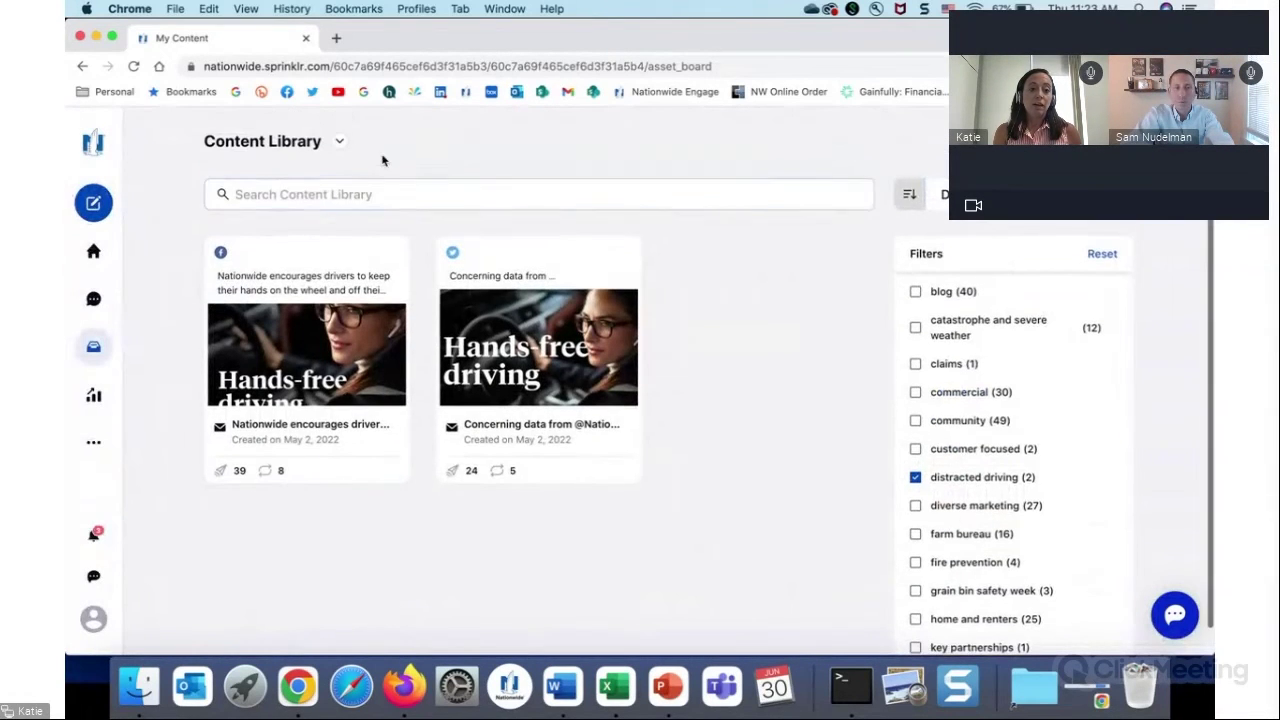
click(338, 142)
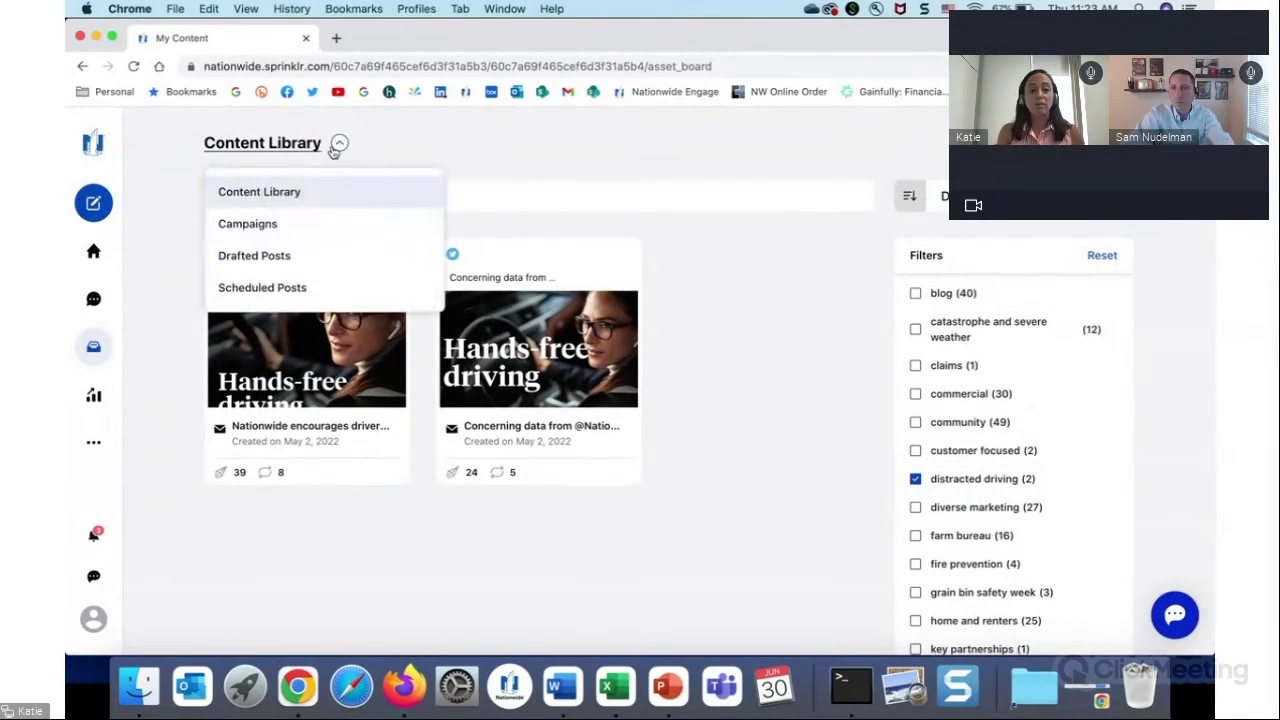
click(337, 225)
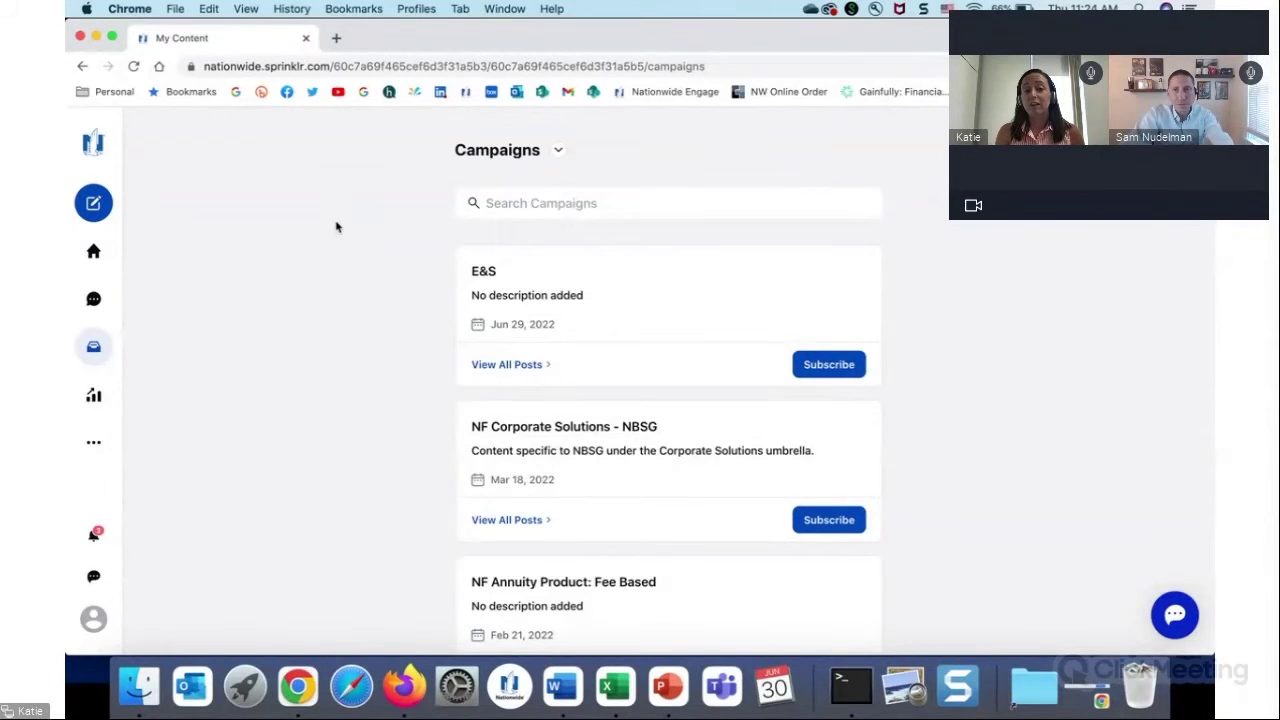
scroll(336, 227, down, 5)
scroll(336, 227, down, 2)
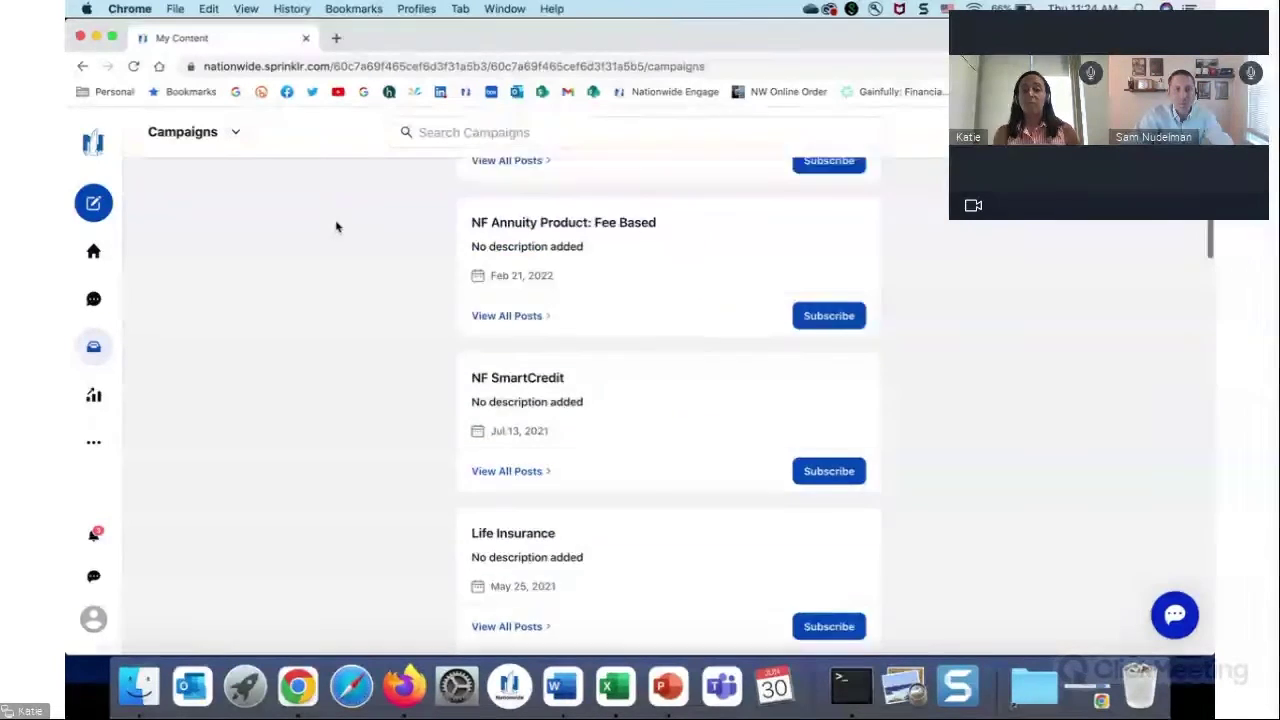
scroll(336, 227, down, 5)
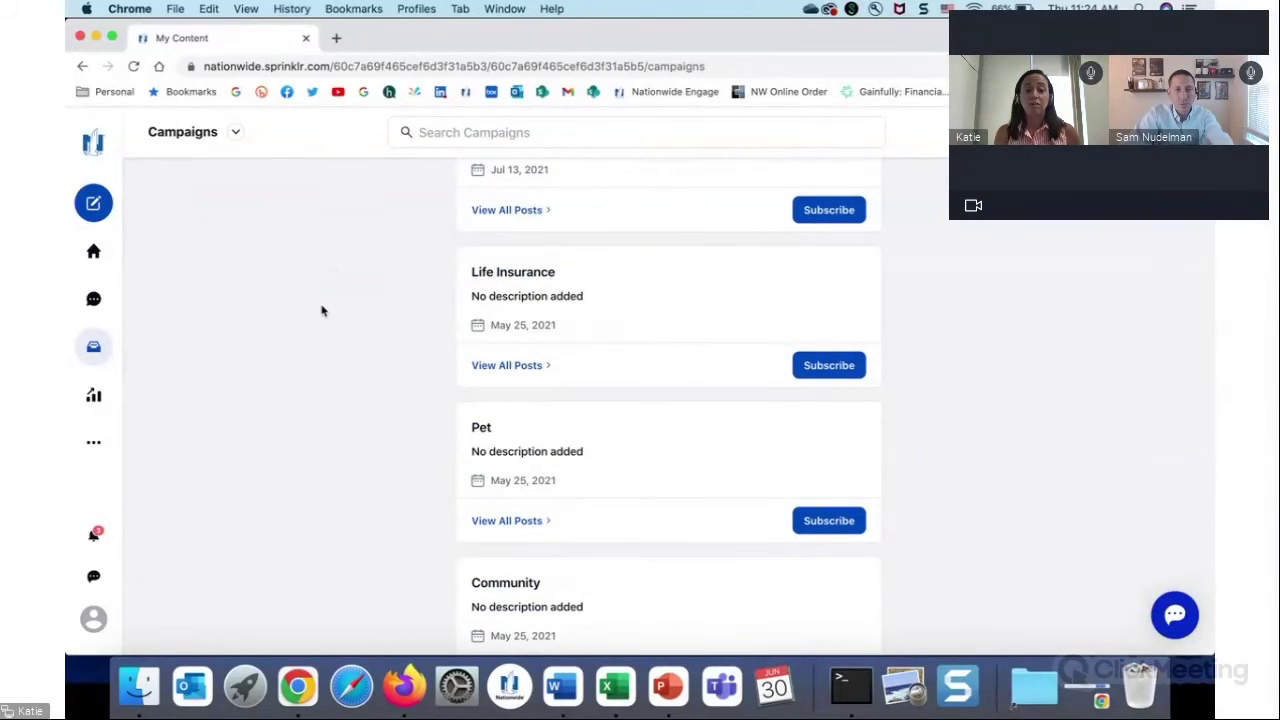
scroll(322, 311, down, 1)
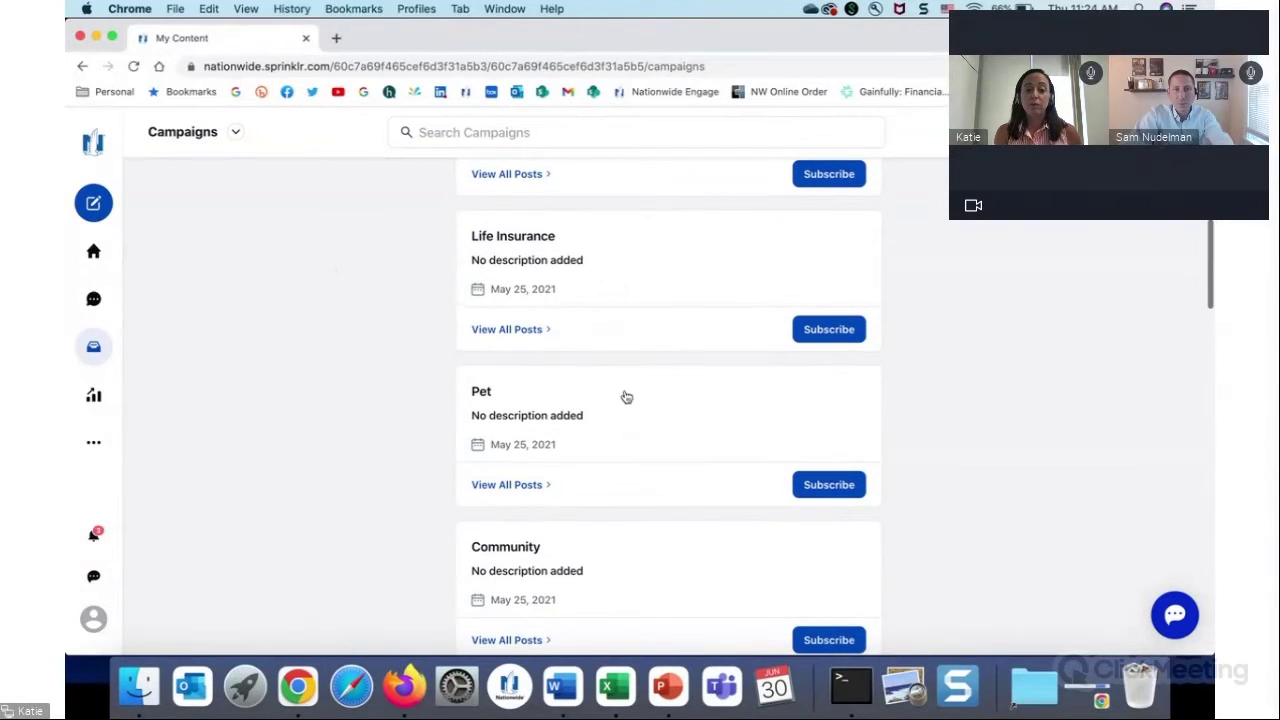
View all posts in the Pet campaign, including the pet safety pack post, and close its details.
click(498, 486)
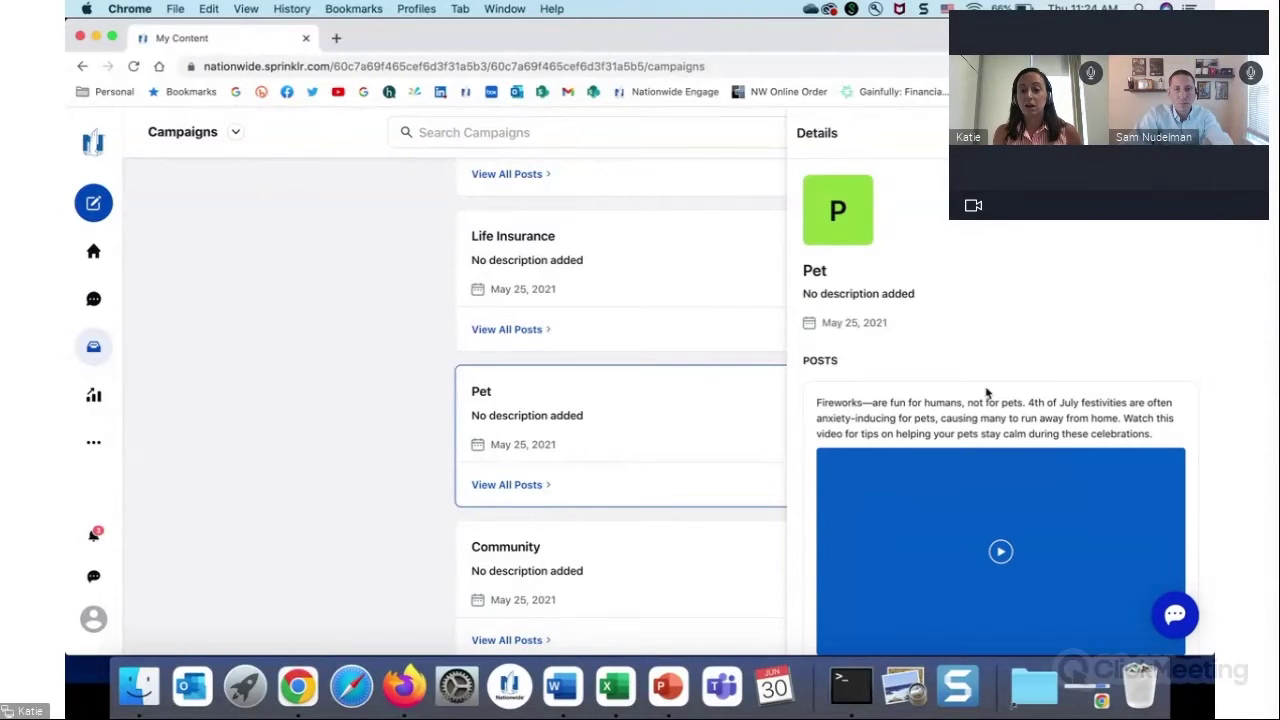
scroll(1019, 398, down, 3)
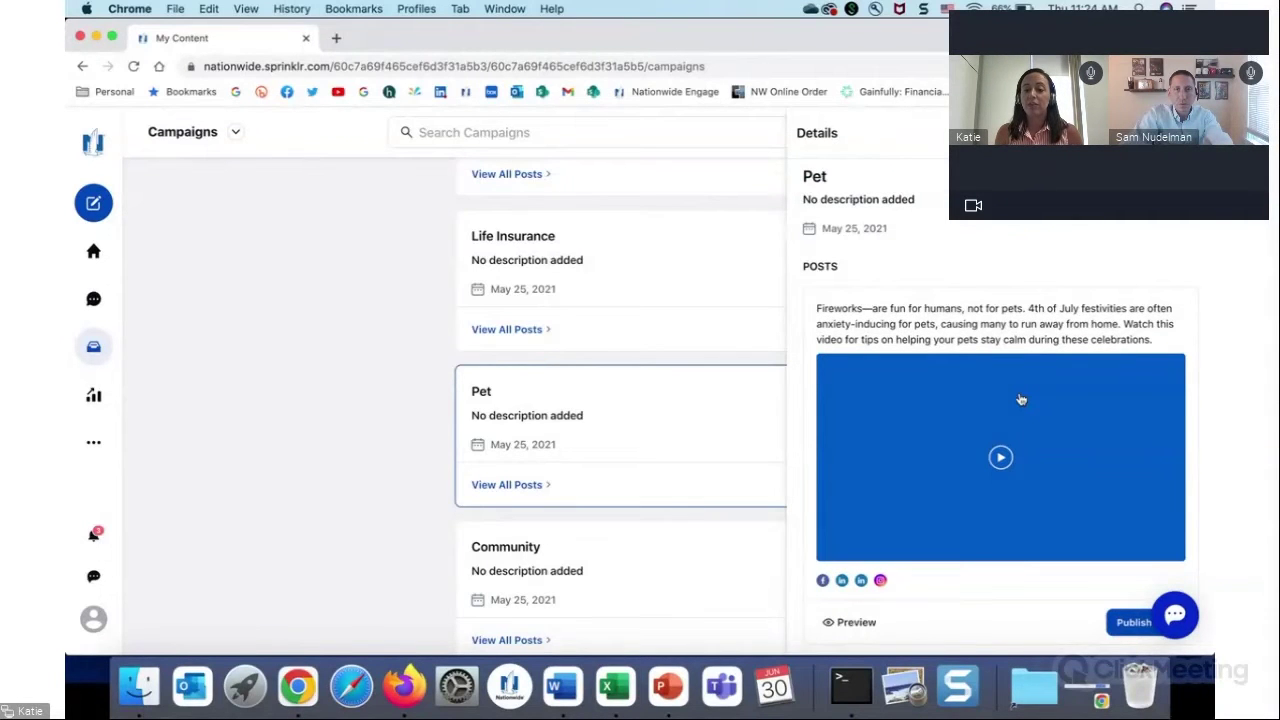
scroll(1020, 399, down, 2)
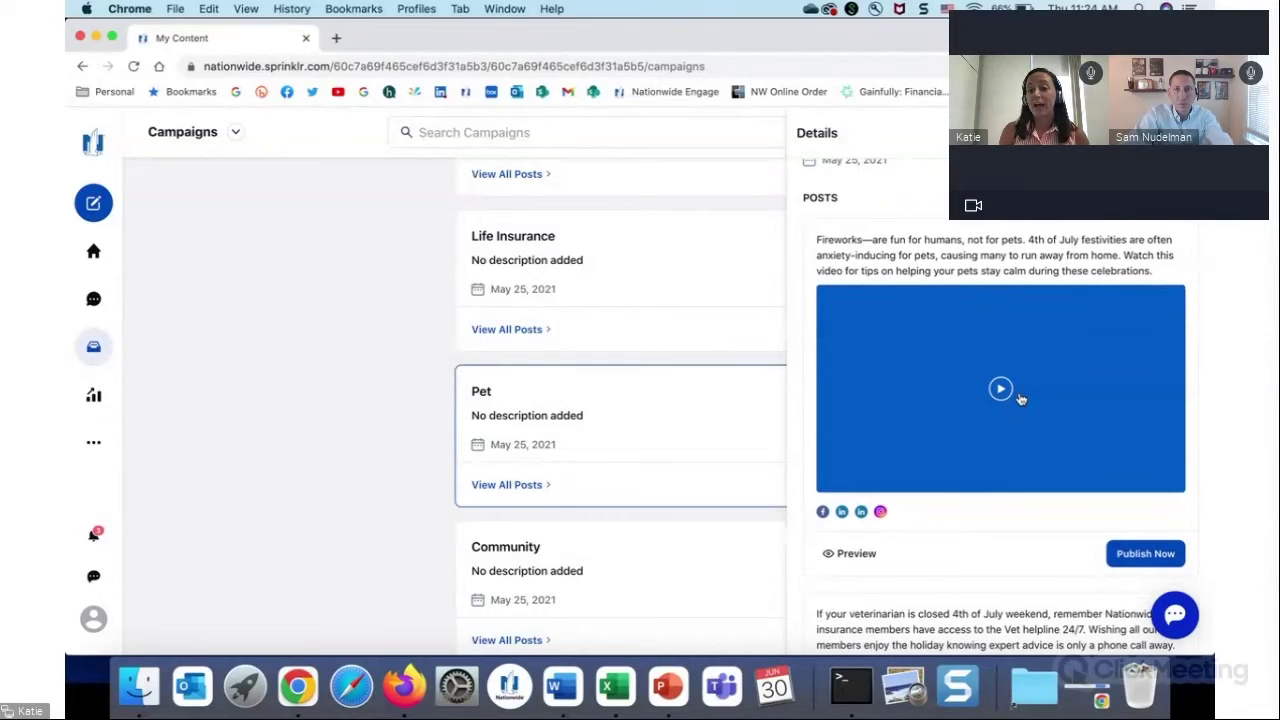
scroll(1020, 399, down, 10)
scroll(1020, 376, down, 10)
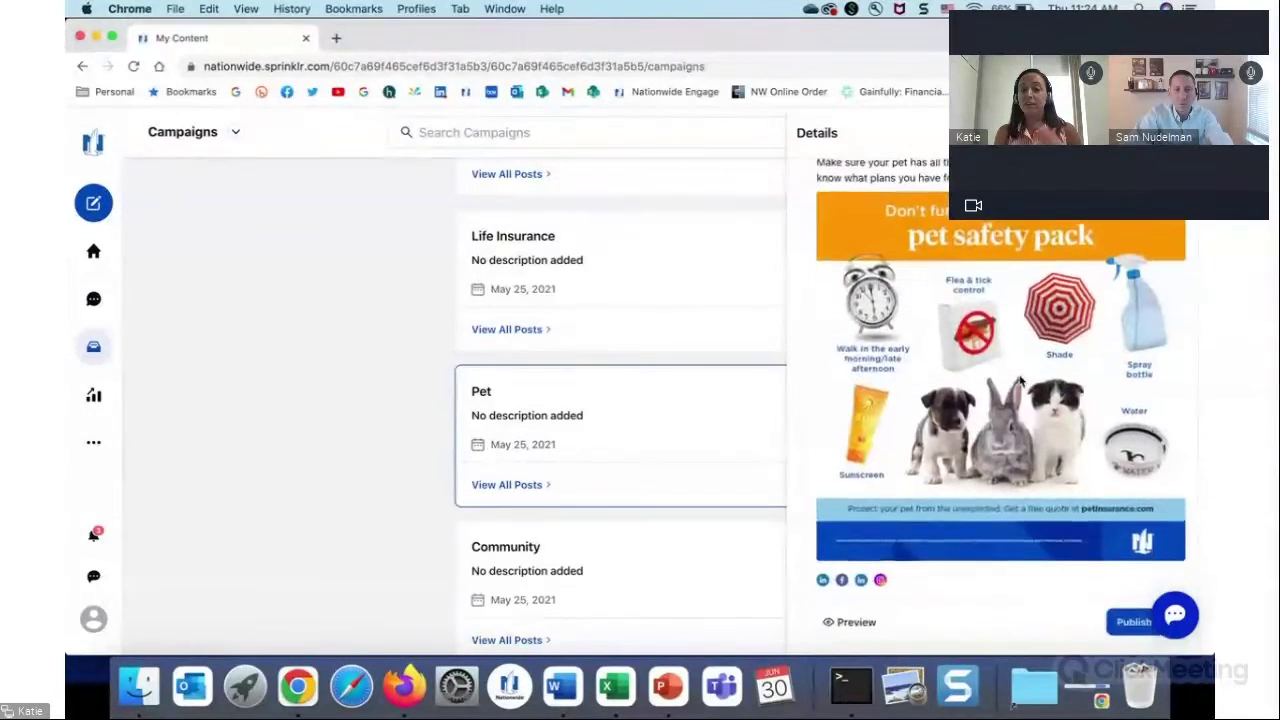
scroll(1020, 379, down, 1)
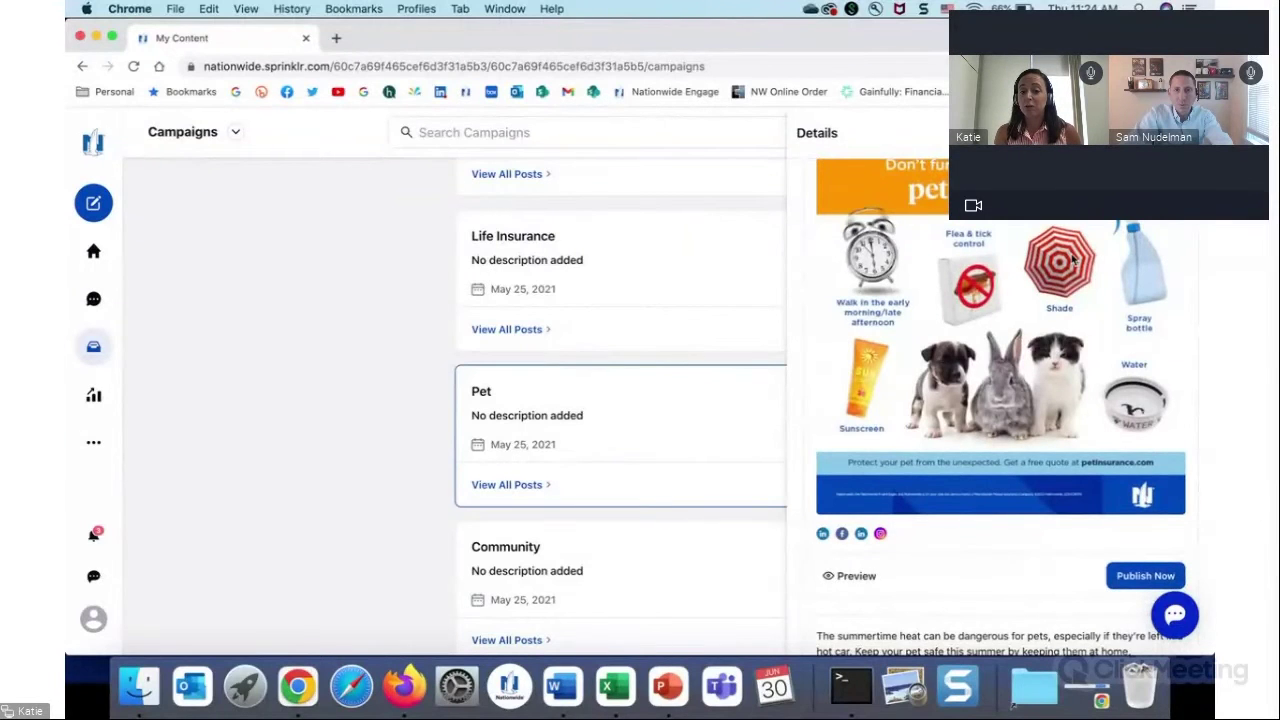
click(758, 497)
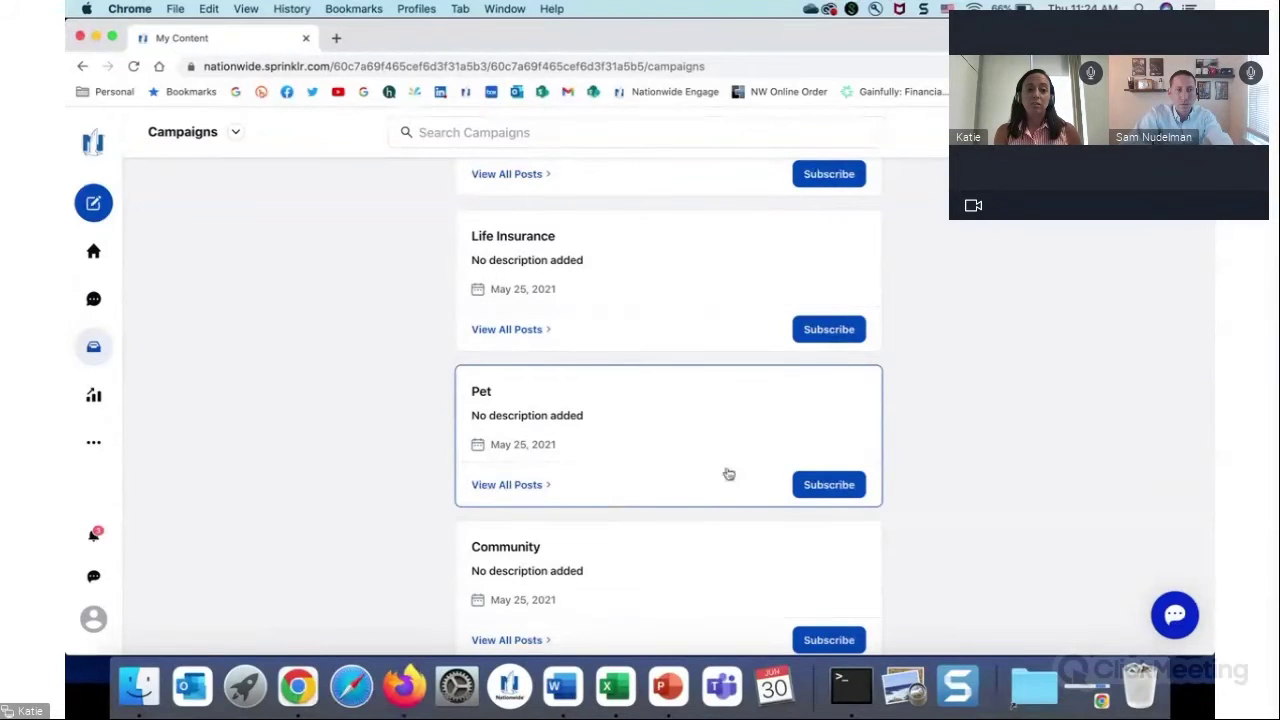
Switch to Scheduled Posts and review the scheduled 4th of July post.
scroll(728, 473, up, 5)
scroll(728, 473, up, 1)
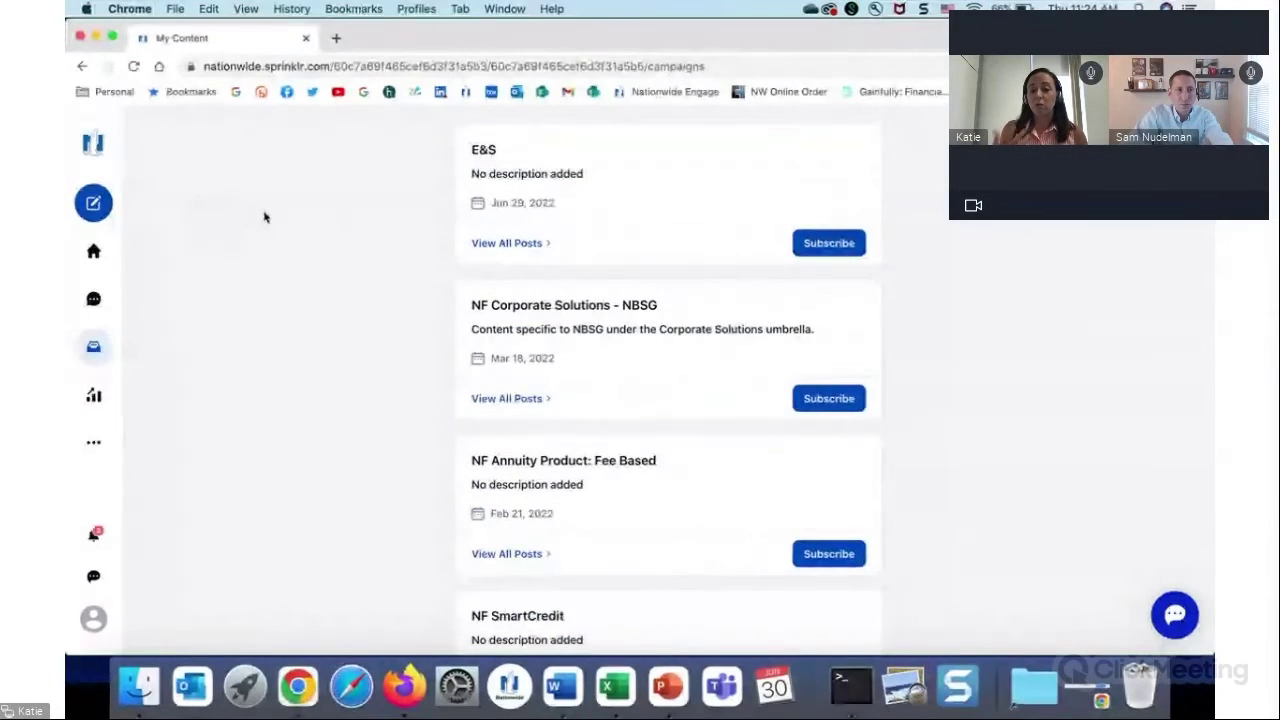
scroll(266, 214, up, 3)
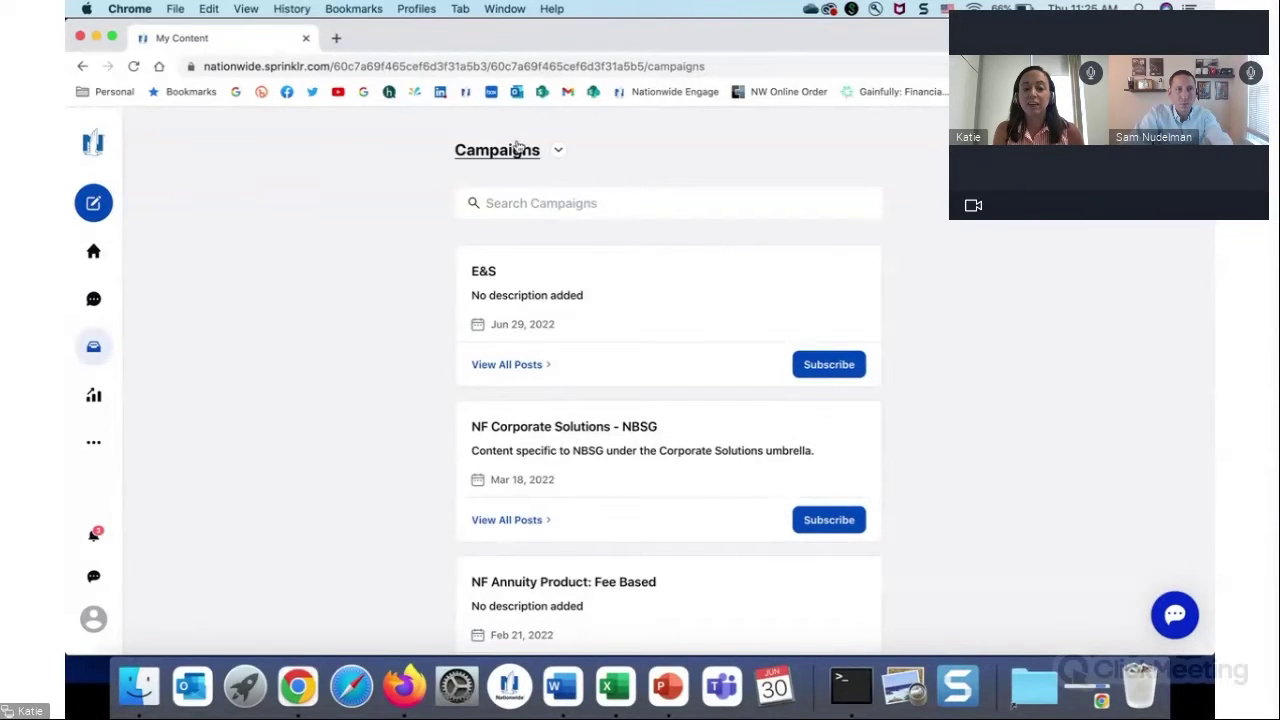
click(517, 147)
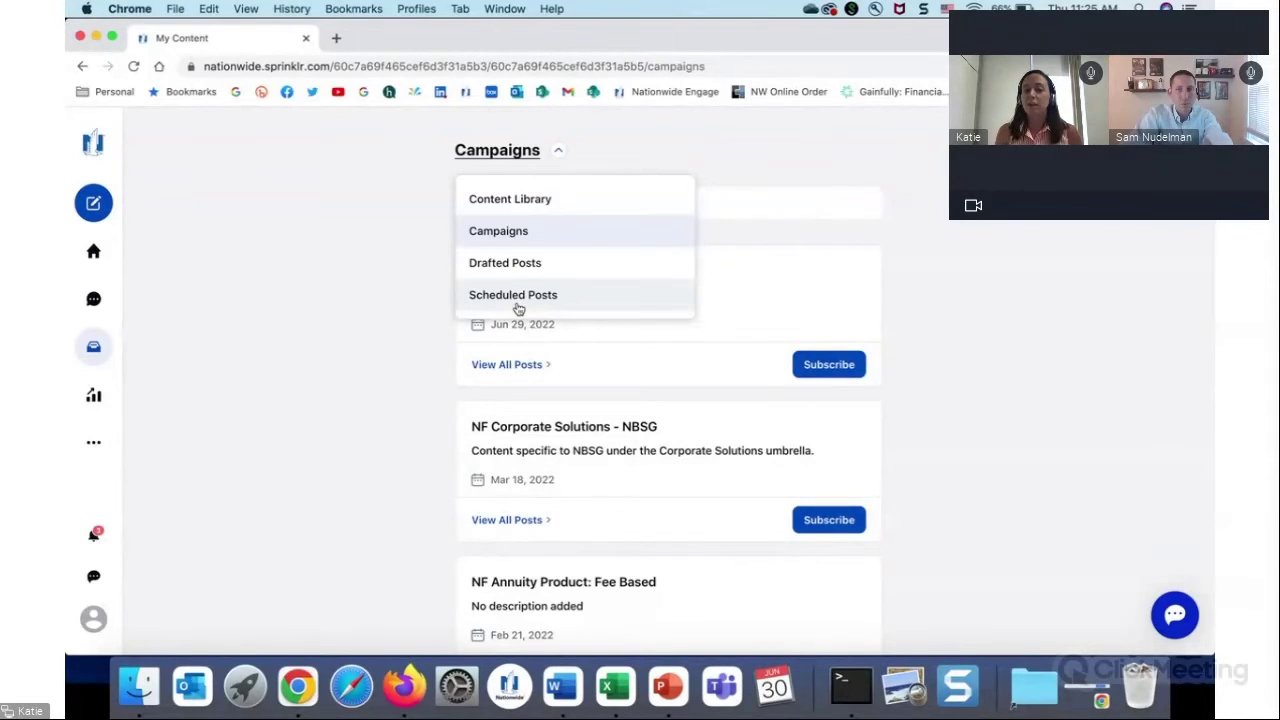
click(516, 295)
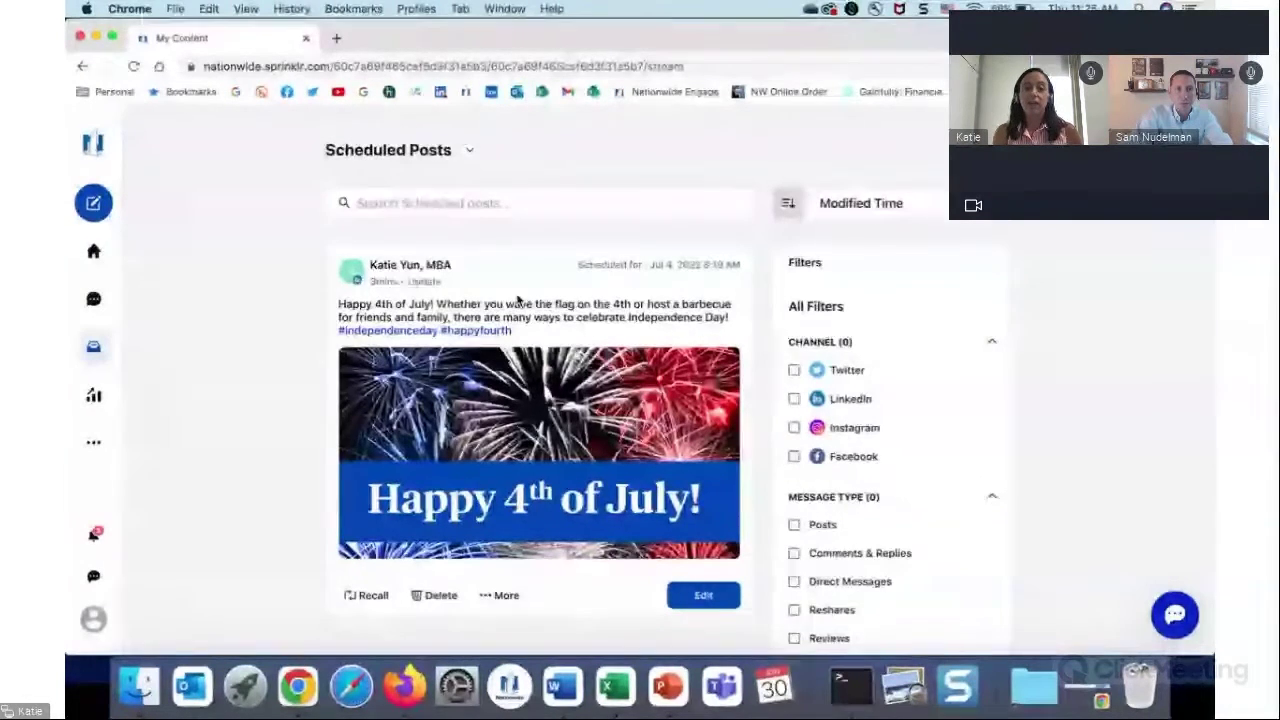
scroll(517, 297, down, 1)
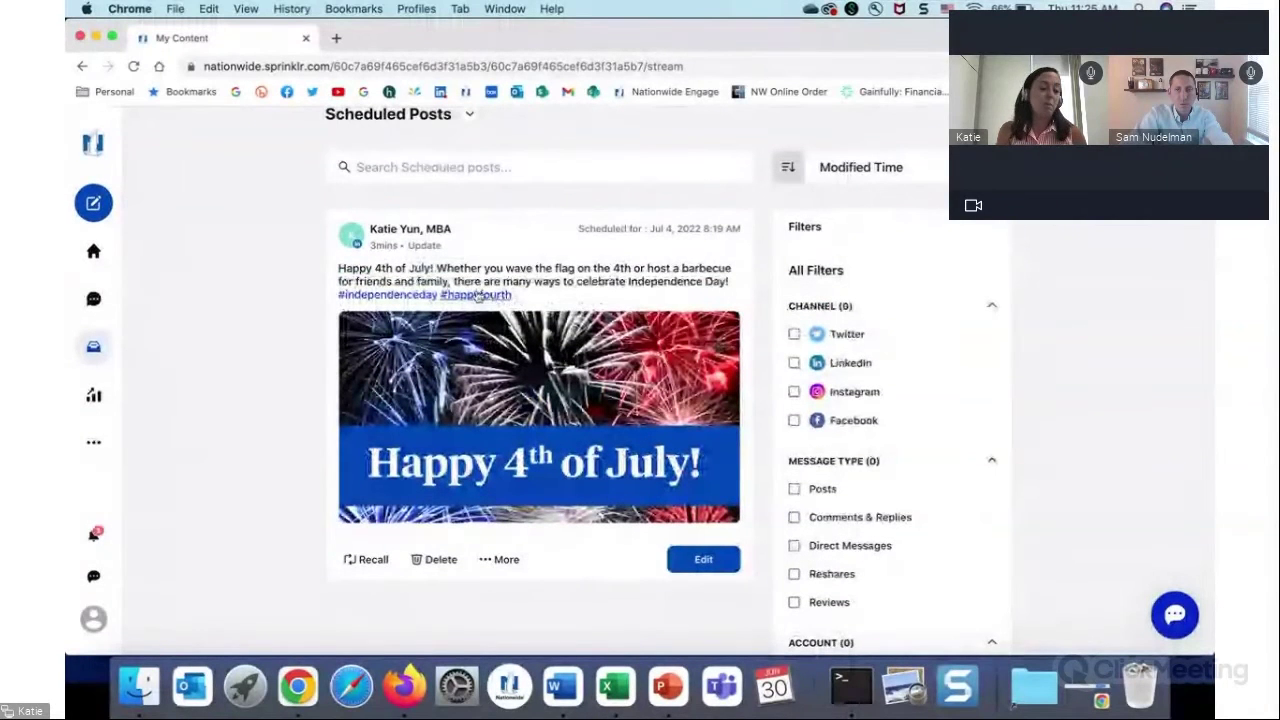
Go to the Home Page and open a blank new post for the connected LinkedIn account.
click(97, 251)
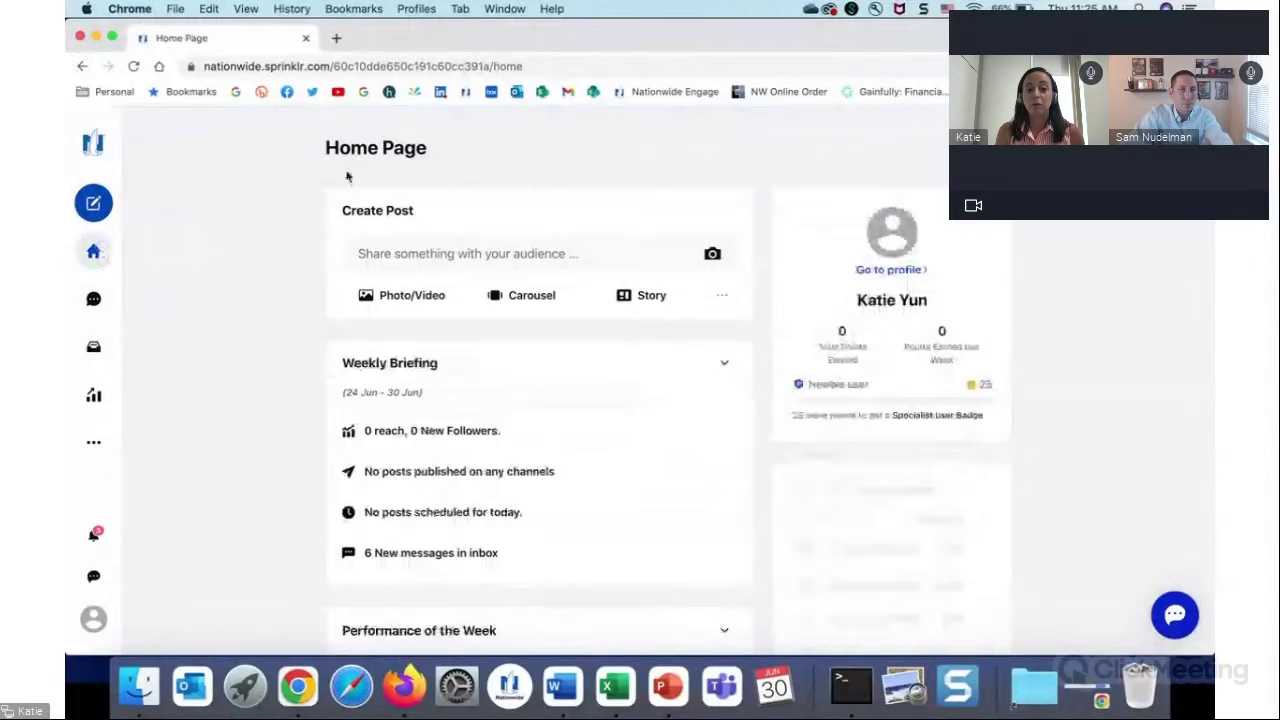
click(460, 253)
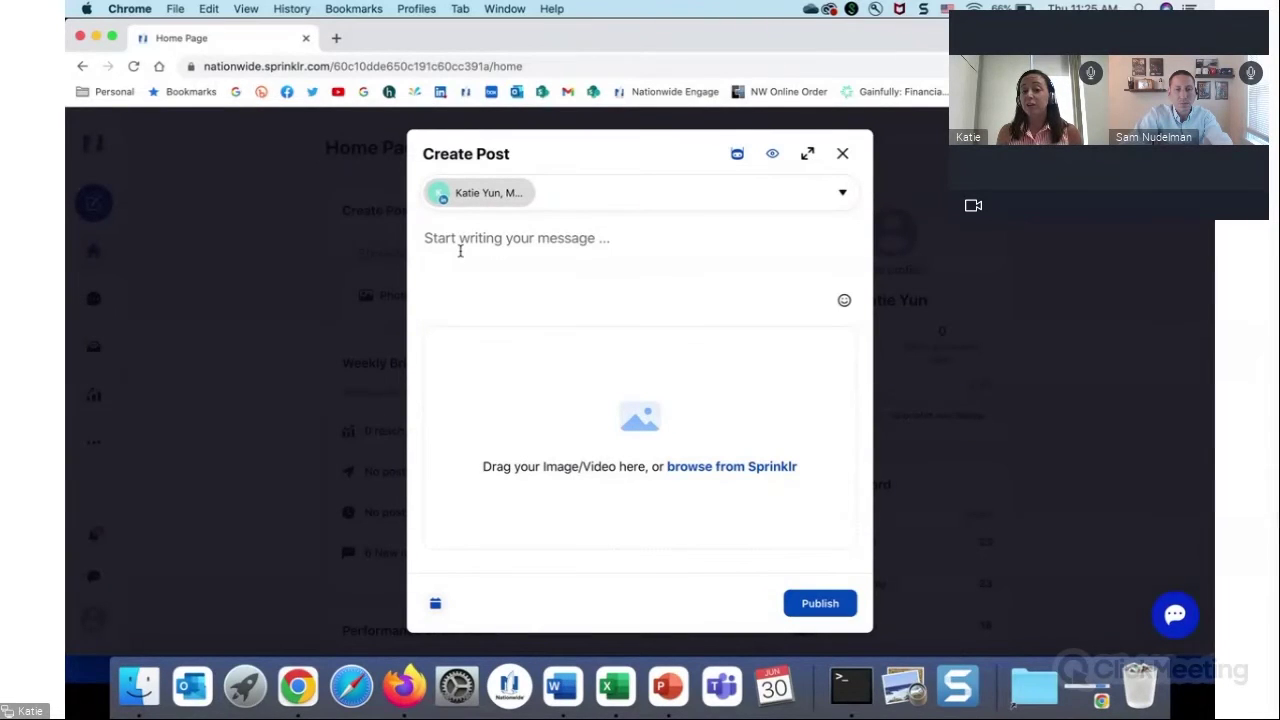
click(843, 155)
click(459, 256)
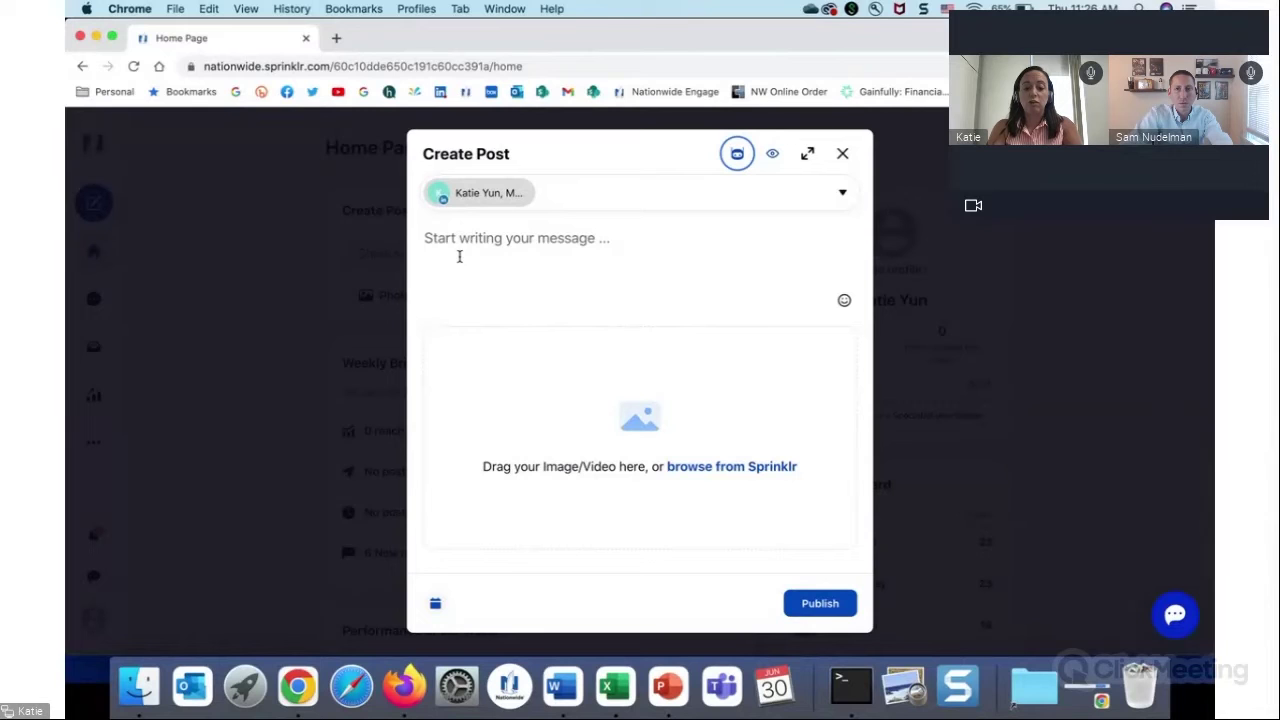
click(459, 256)
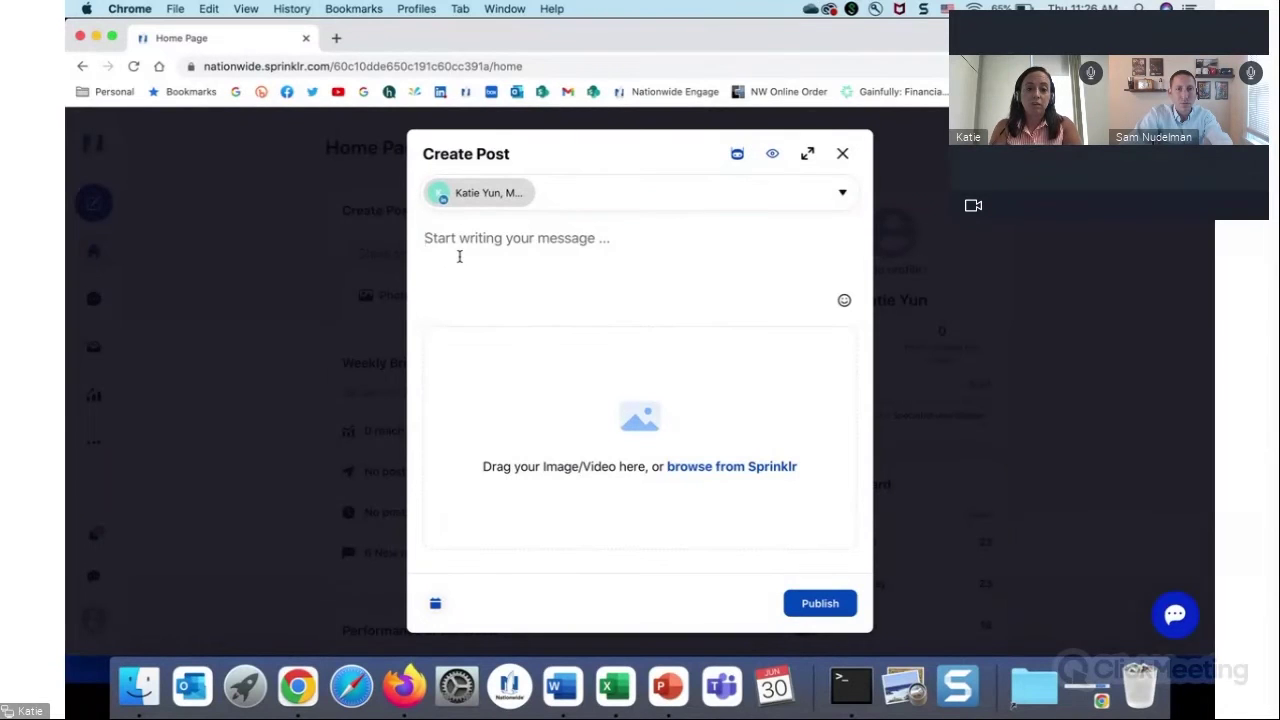
Write the post message "Our office is turning 5! Help us celebrate!".
text(Our office is)
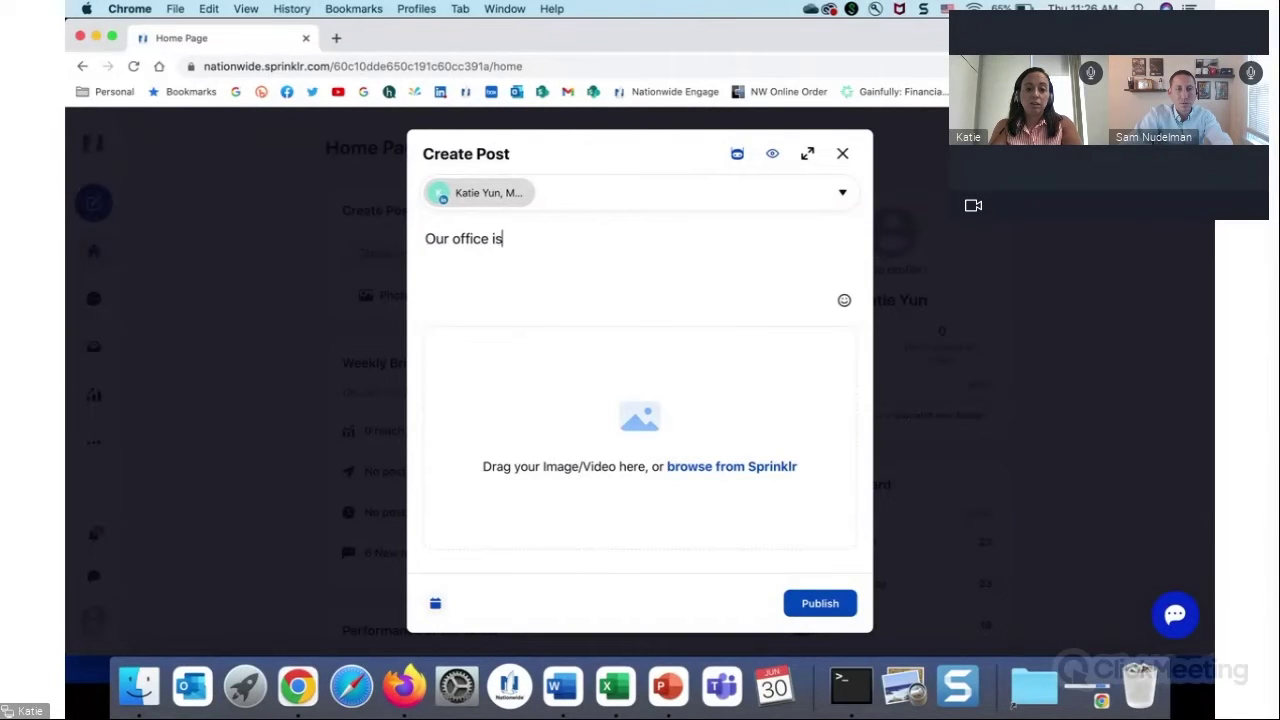
text( turning 5)
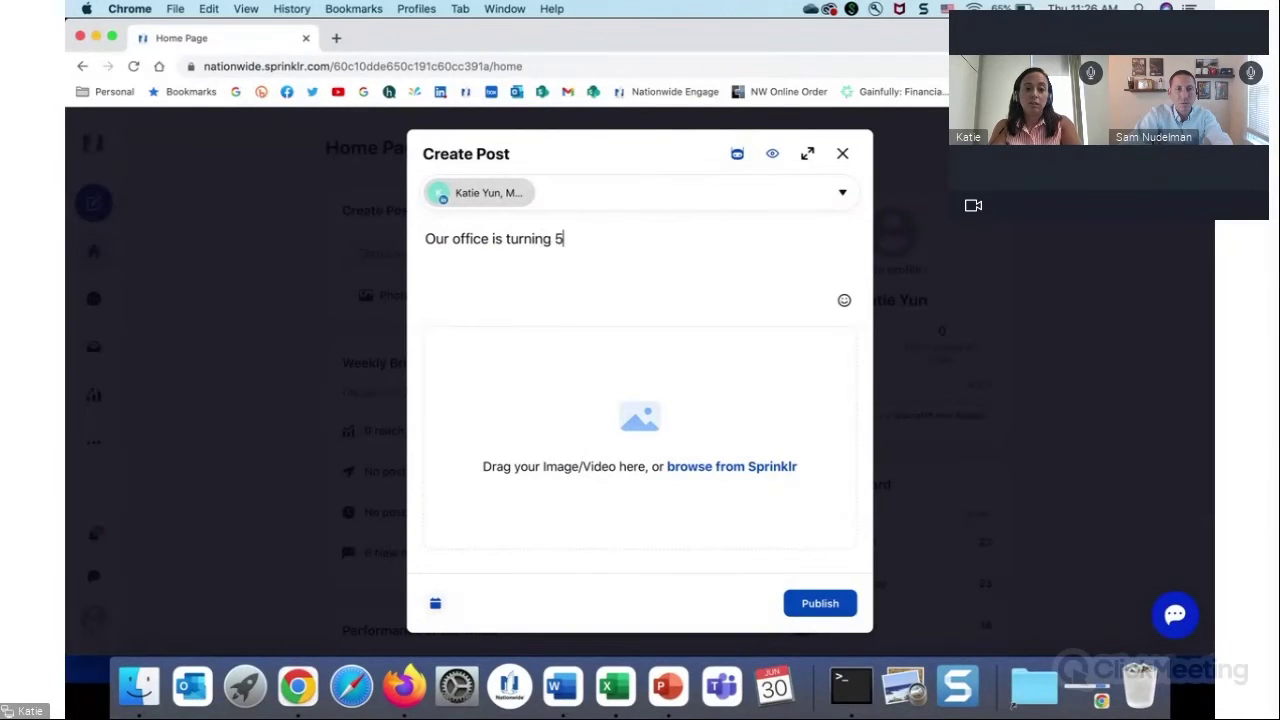
text(! Help us )
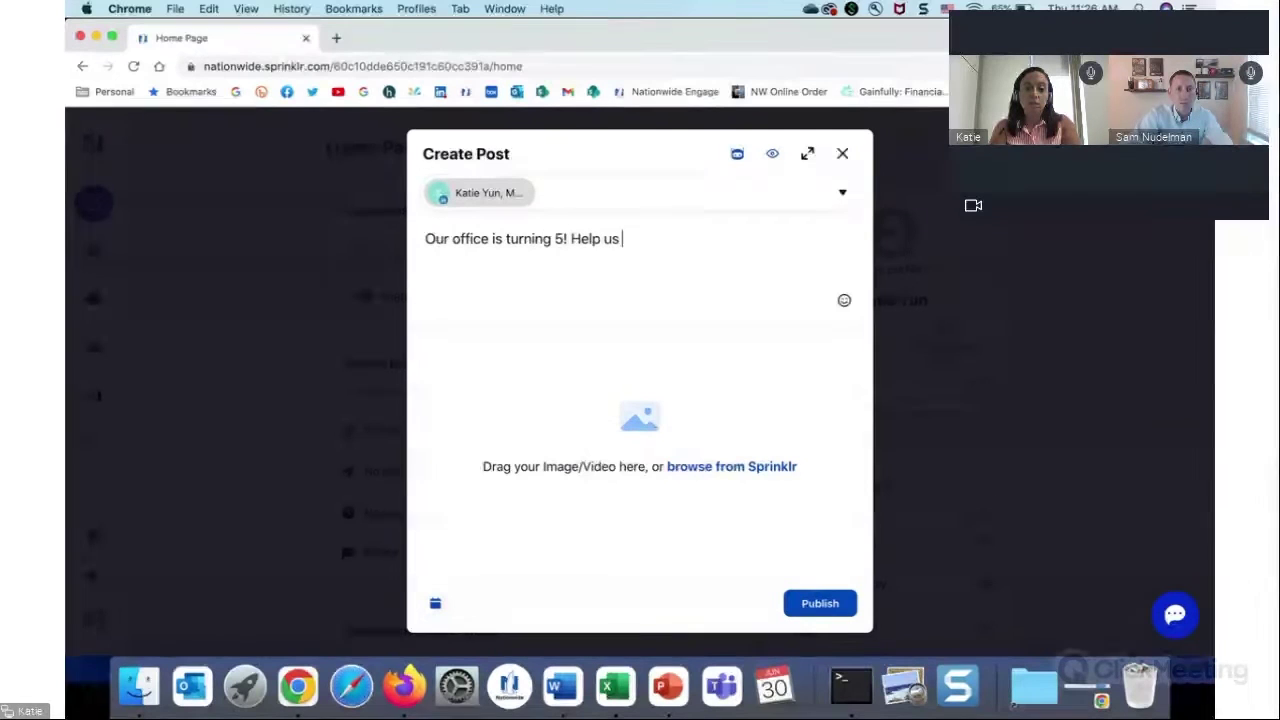
text(celebrate!)
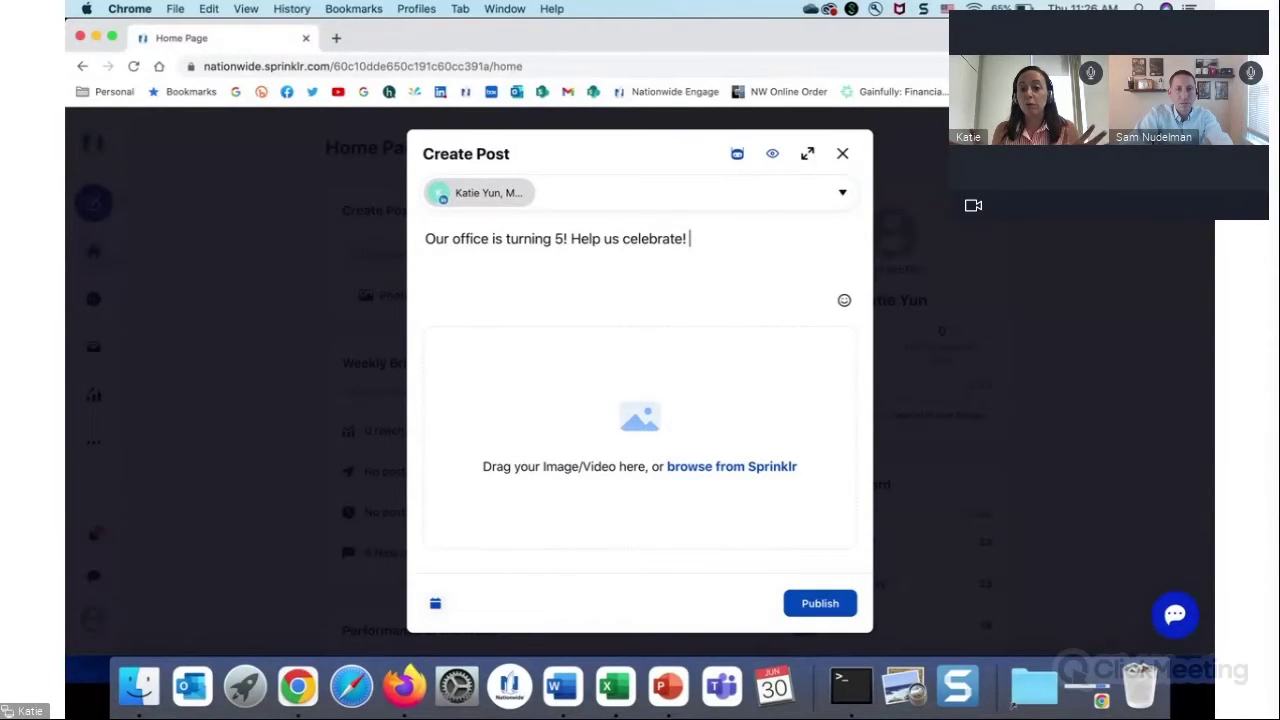
Open the Sprinklr media library for the post, browse the recent DAM media and check the option for uploading own media.
click(708, 468)
scroll(708, 480, down, 1)
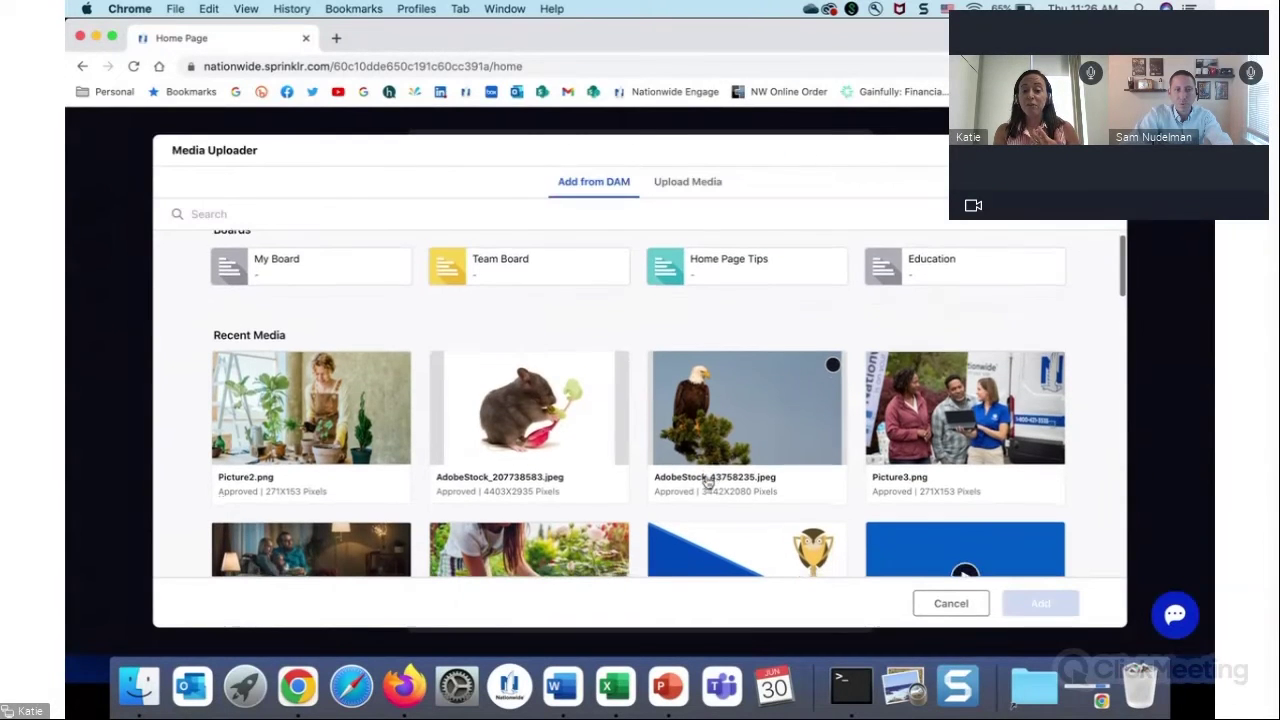
scroll(708, 483, down, 1)
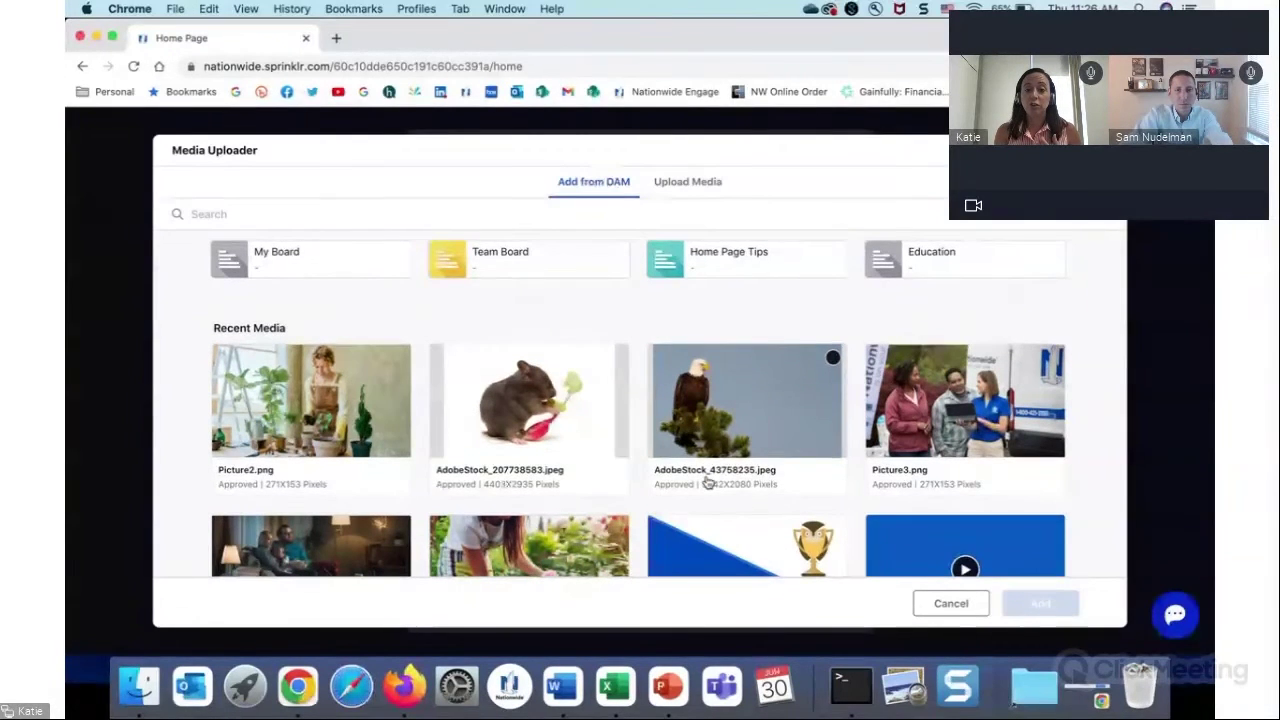
scroll(708, 483, down, 2)
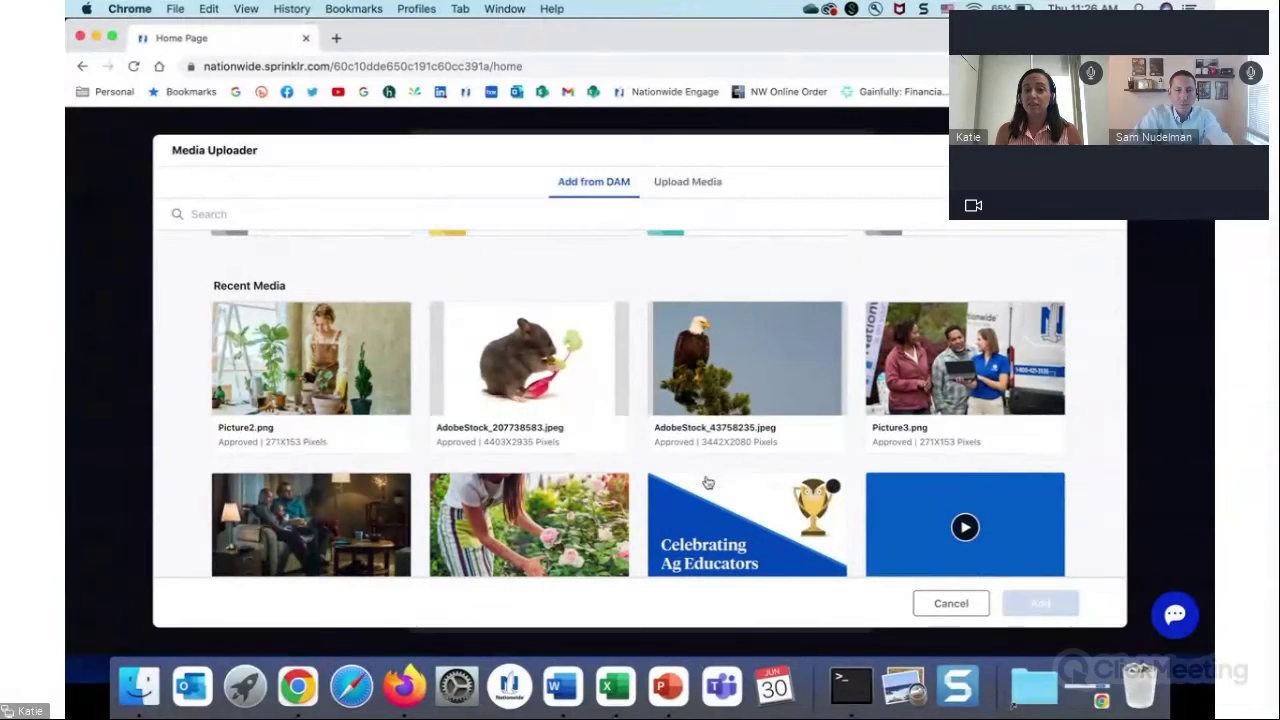
scroll(708, 483, down, 5)
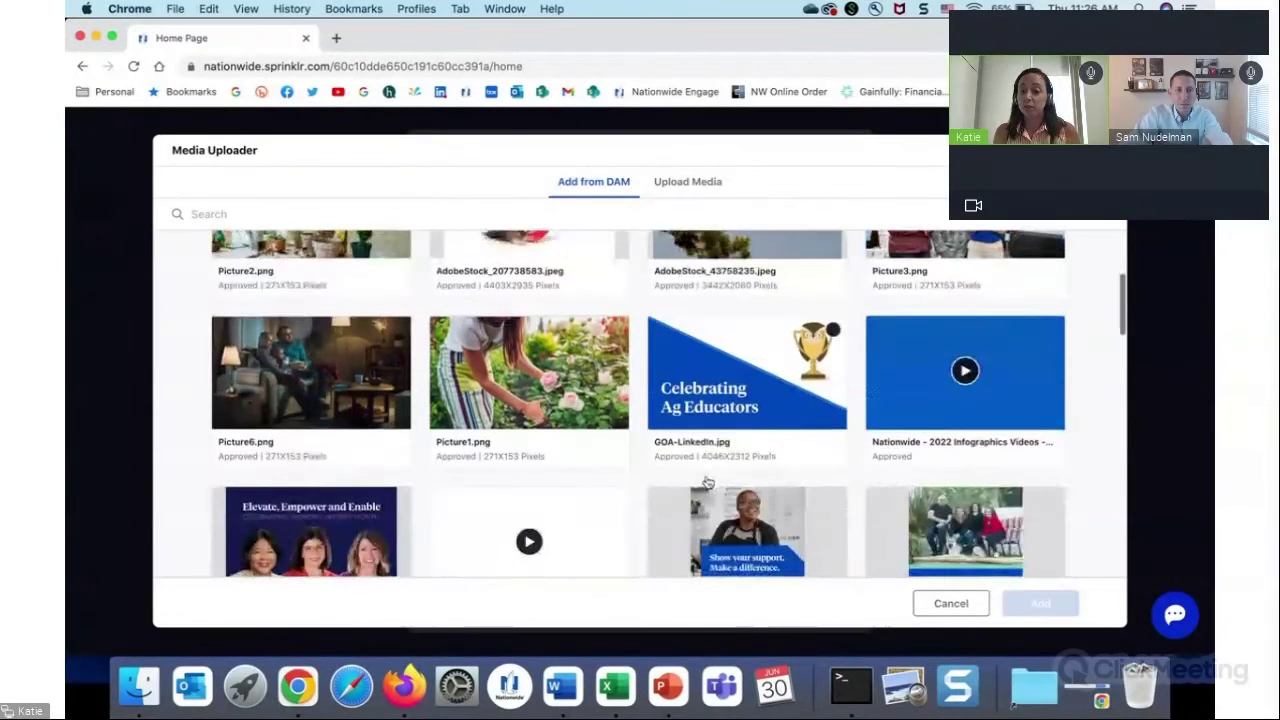
scroll(708, 483, down, 1)
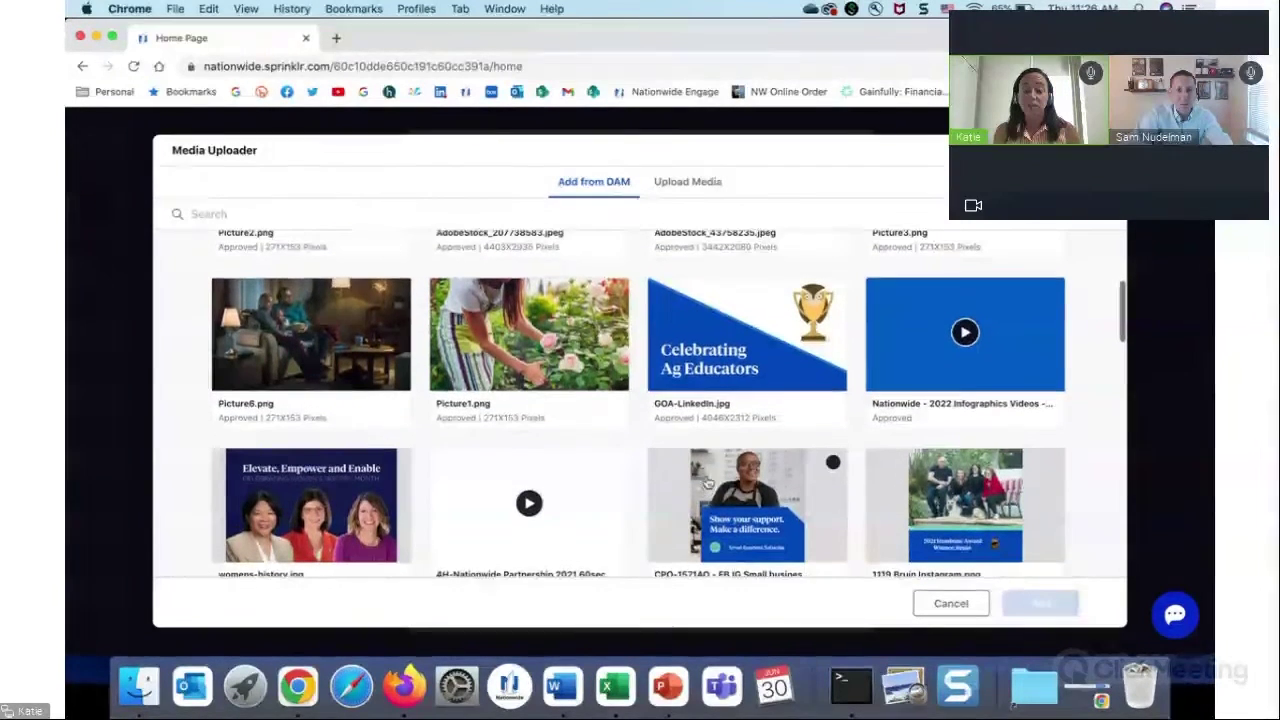
scroll(708, 483, up, 10)
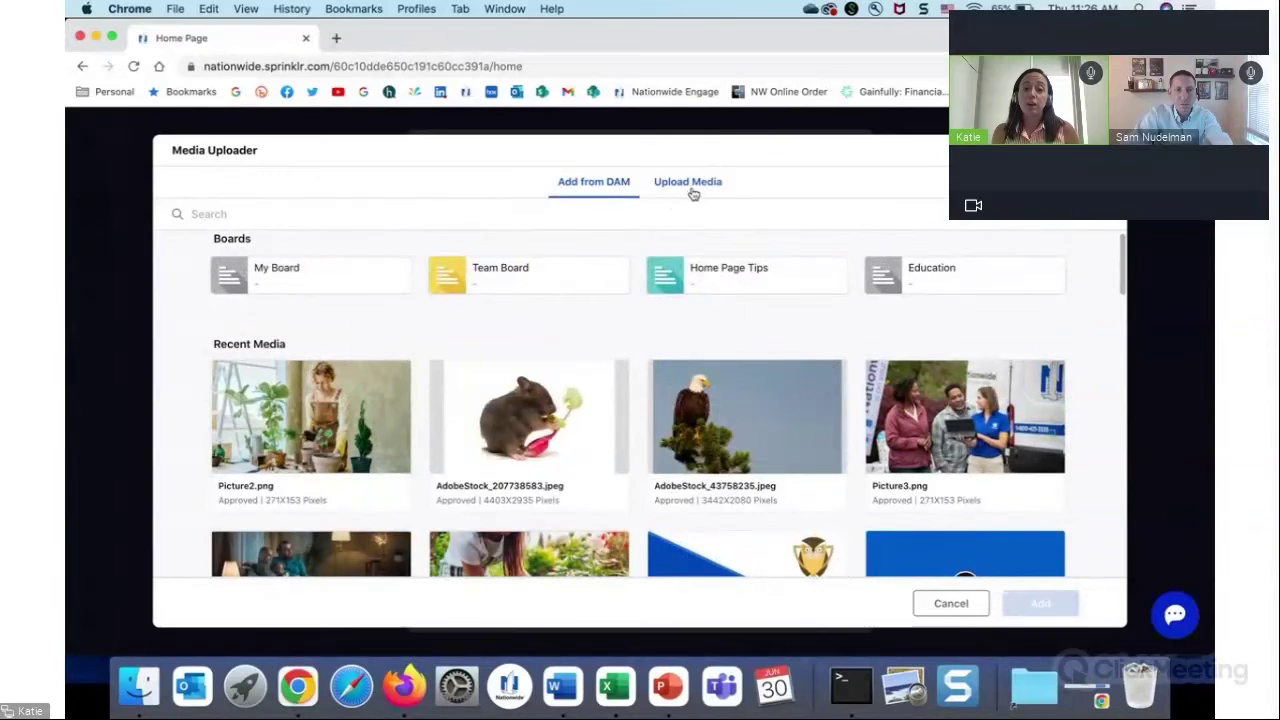
click(689, 183)
click(594, 178)
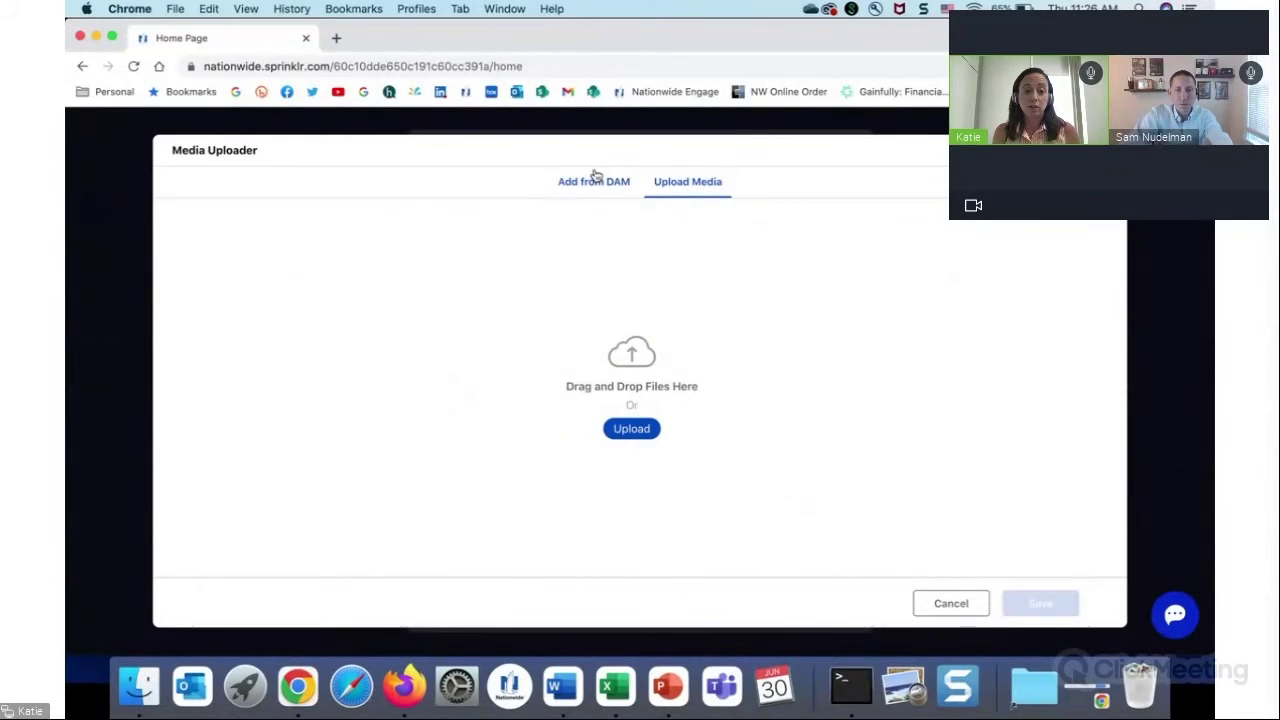
Add the image Picture2.png from the DAM's recent media to the post.
scroll(615, 383, down, 3)
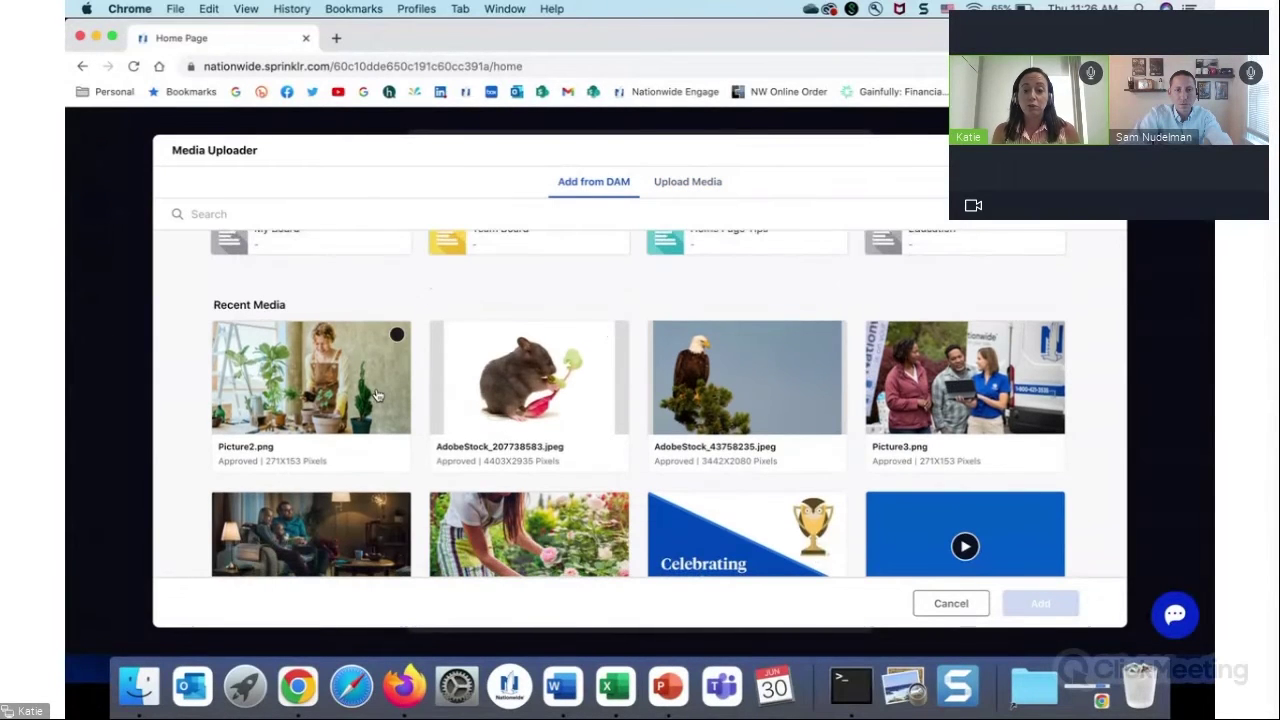
click(378, 395)
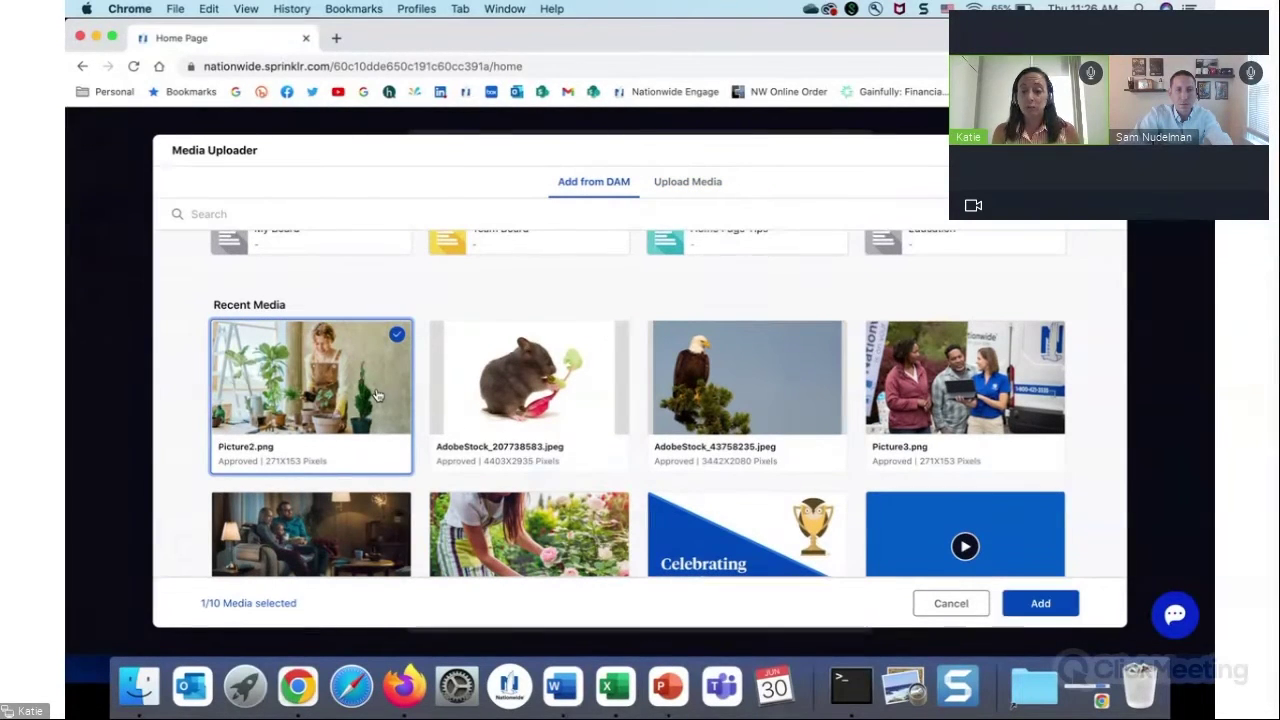
click(1040, 603)
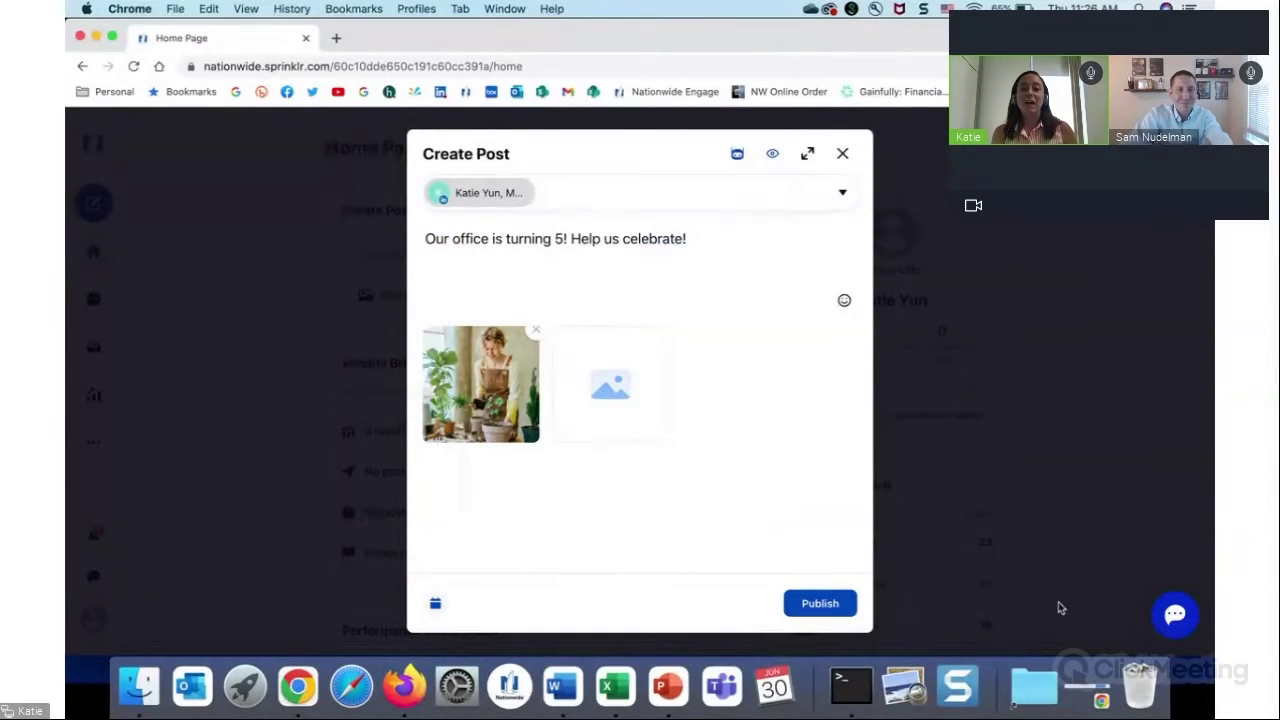
Show the post's LinkedIn preview and schedule the post for July 6, 2022 at 11:56 AM.
click(772, 153)
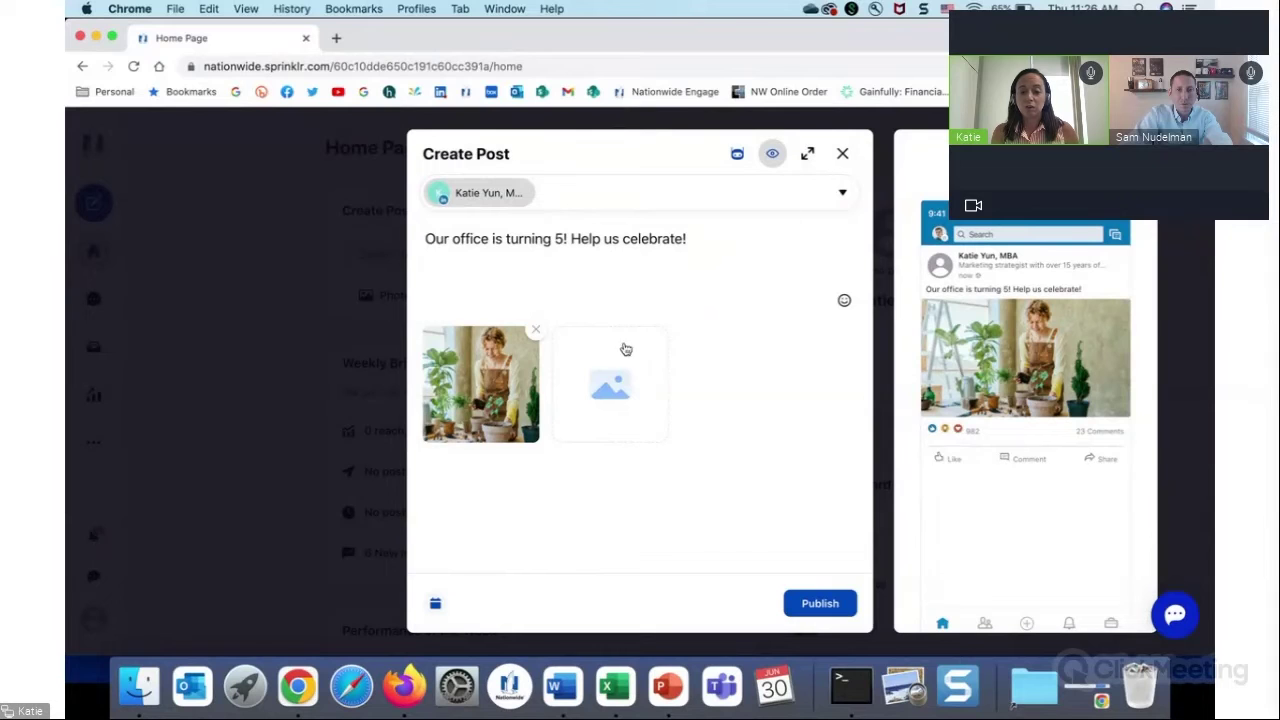
click(435, 605)
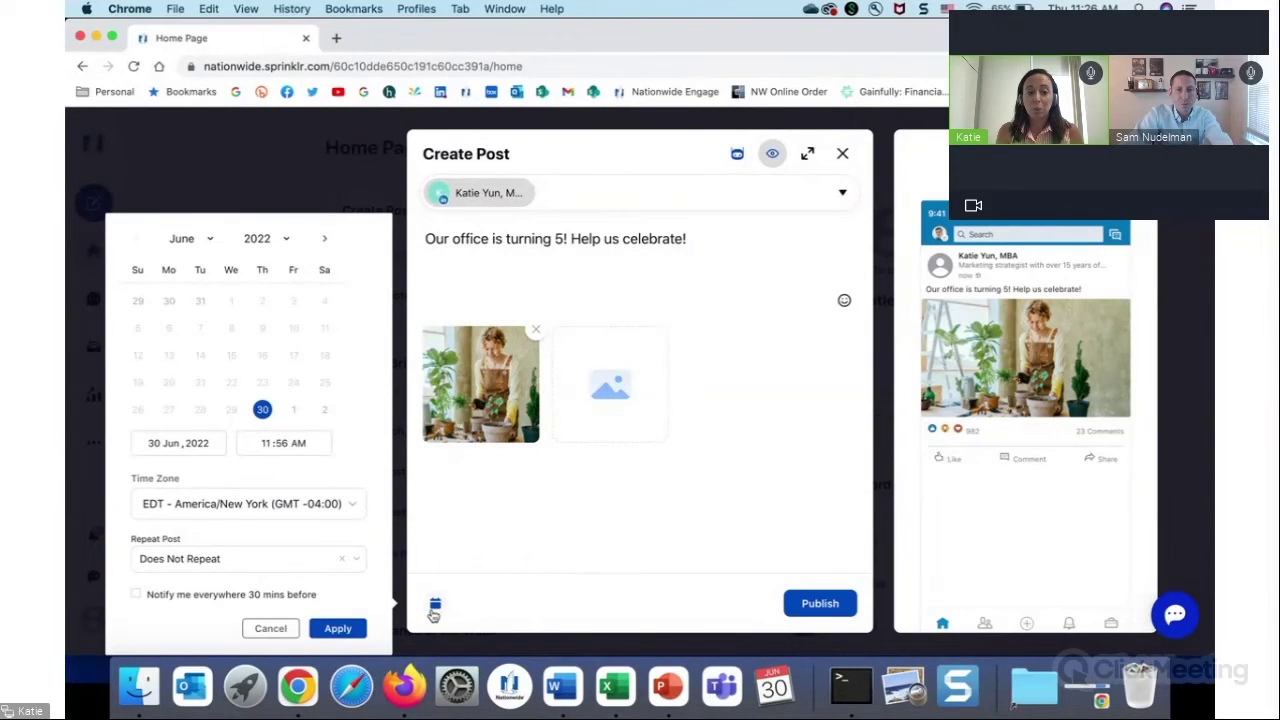
click(326, 239)
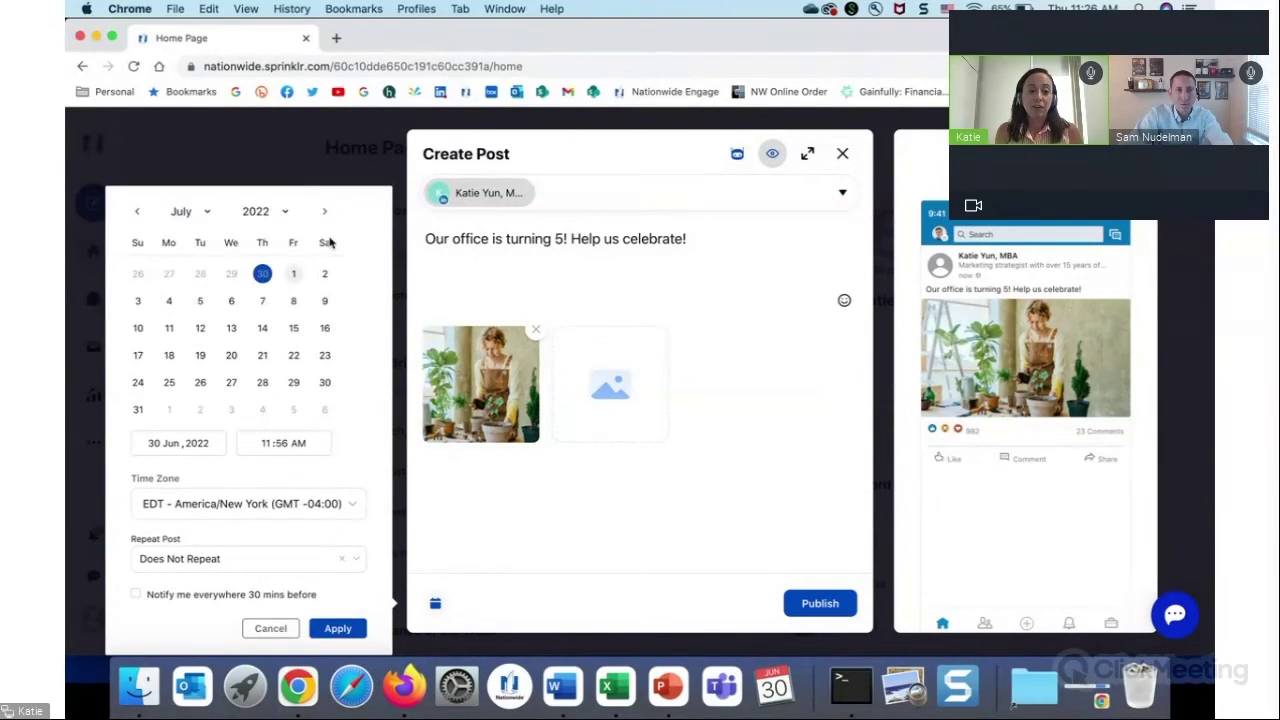
click(232, 302)
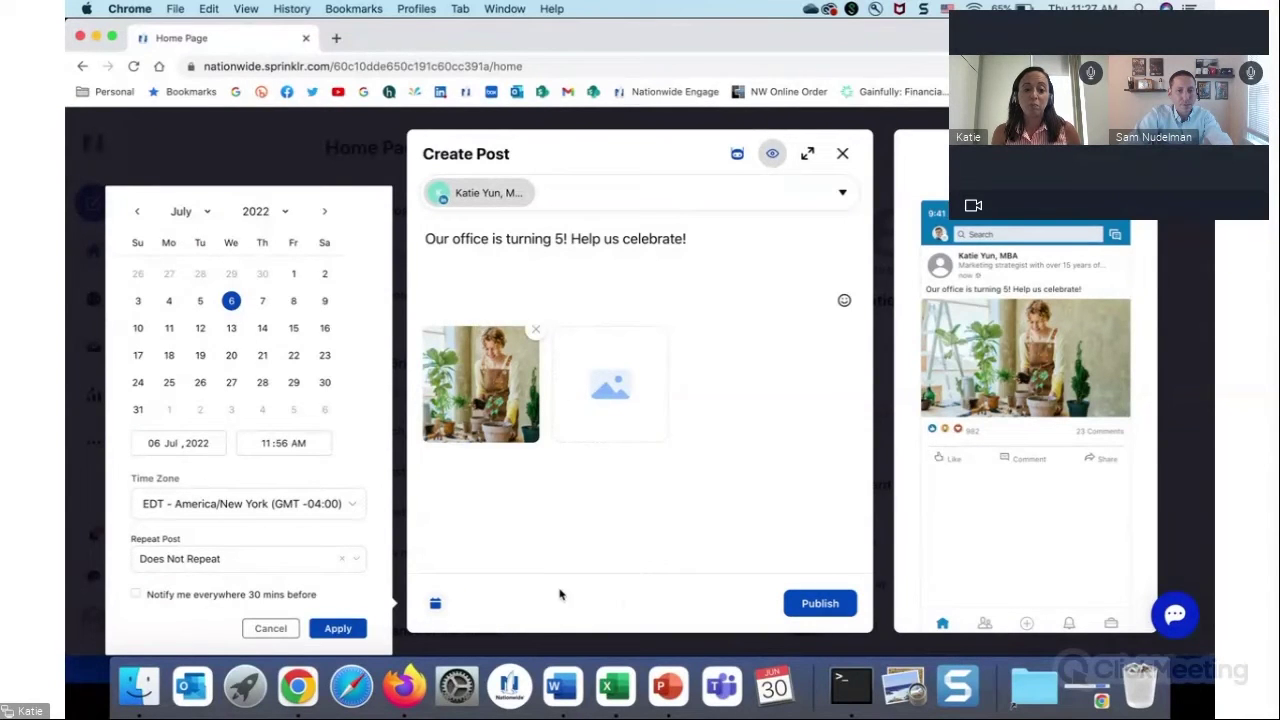
click(356, 635)
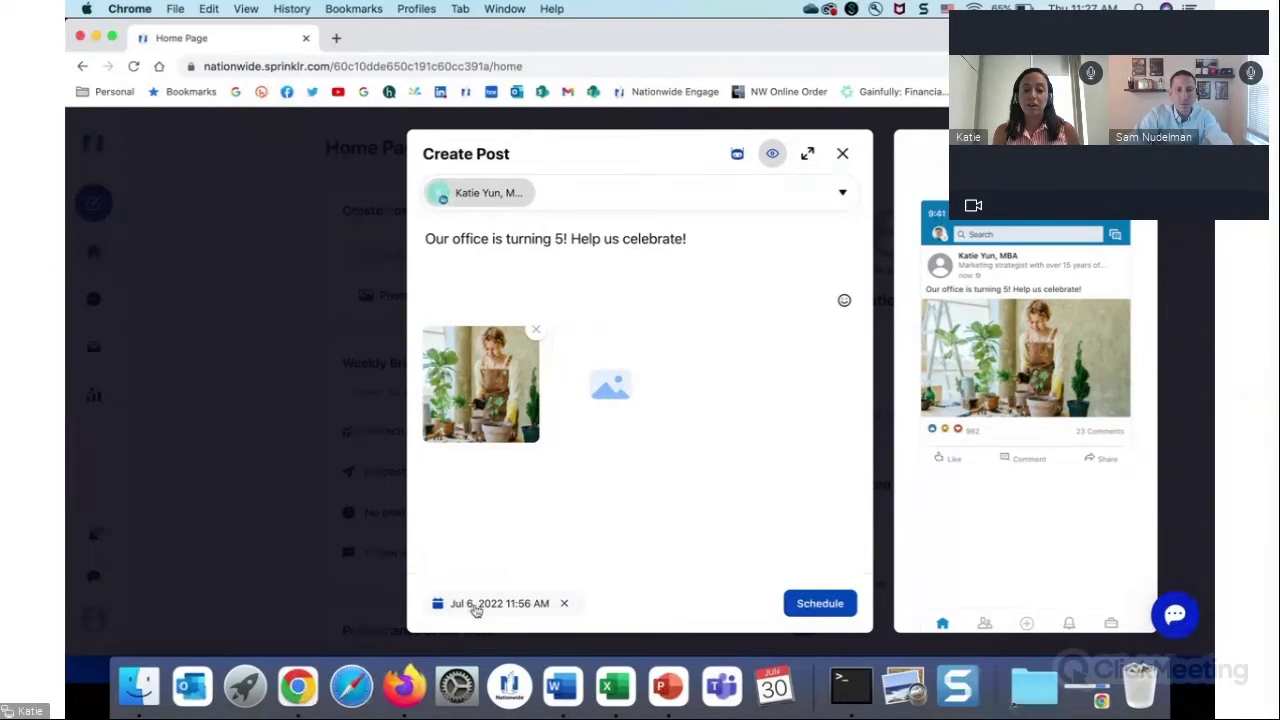
click(820, 604)
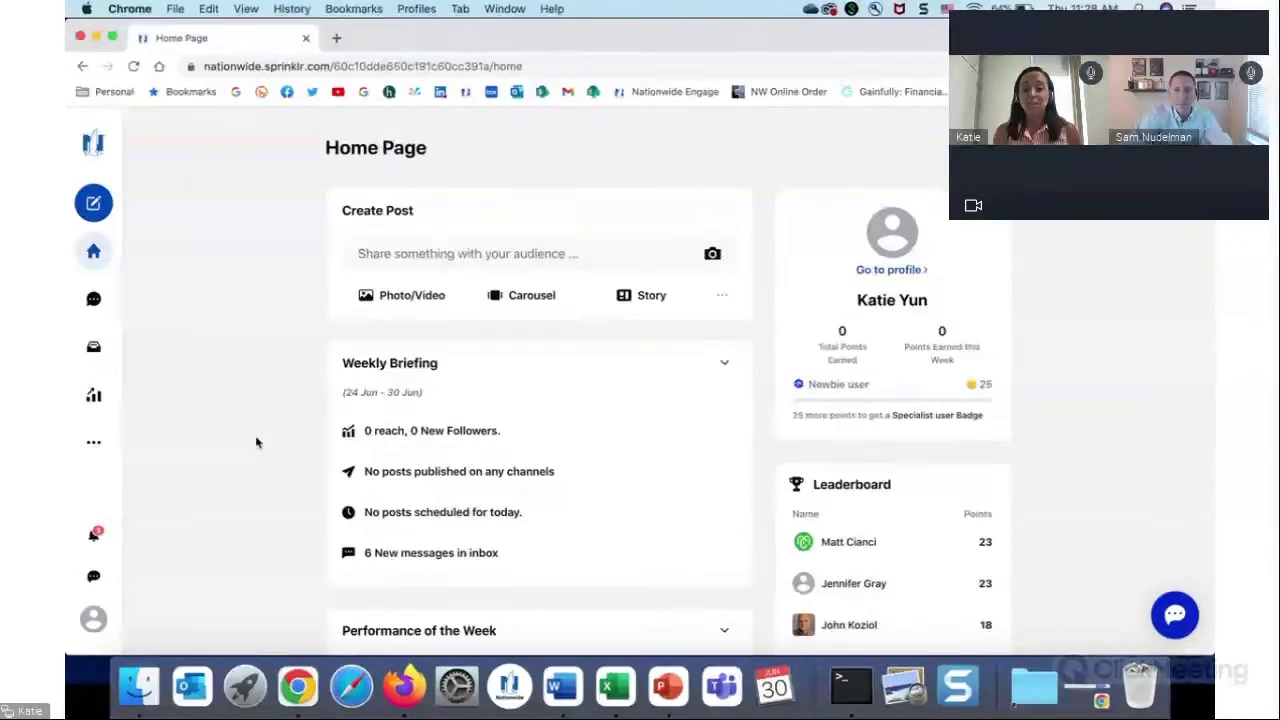
Switch to Analytics and review the outbound, reach and engagement summaries and the Message Scorecard of individual posts.
scroll(255, 440, down, 2)
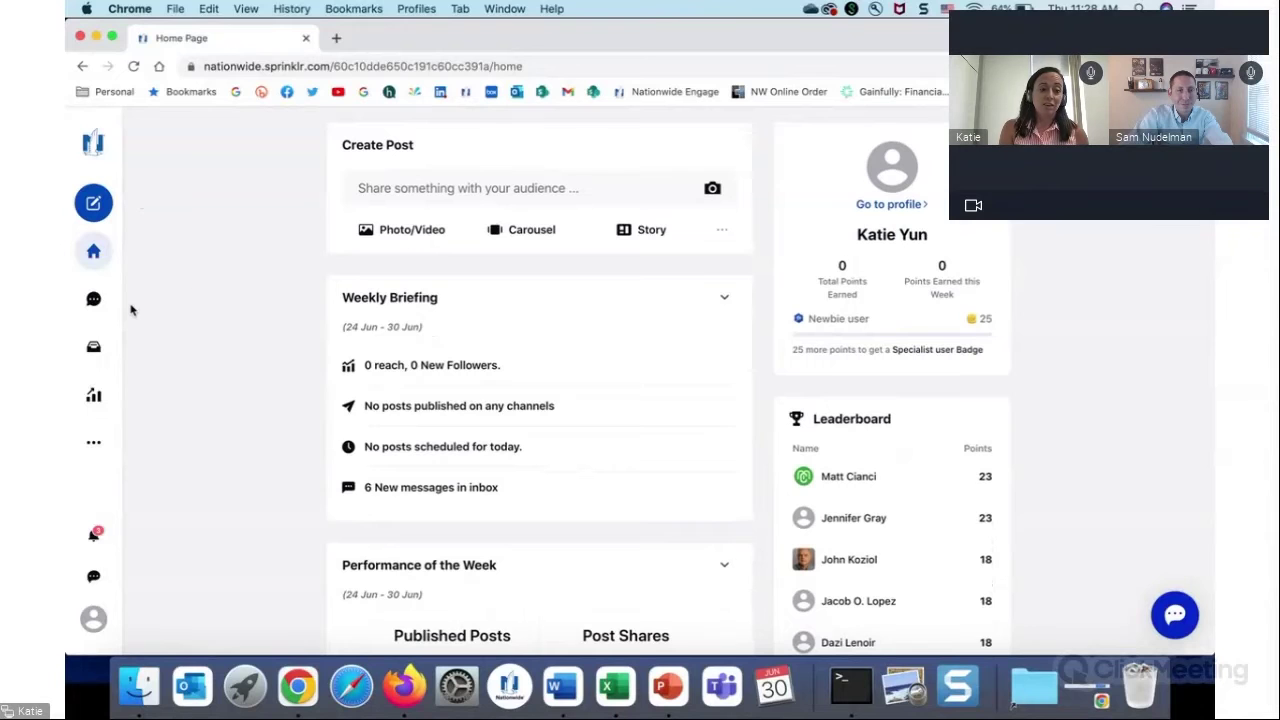
click(95, 396)
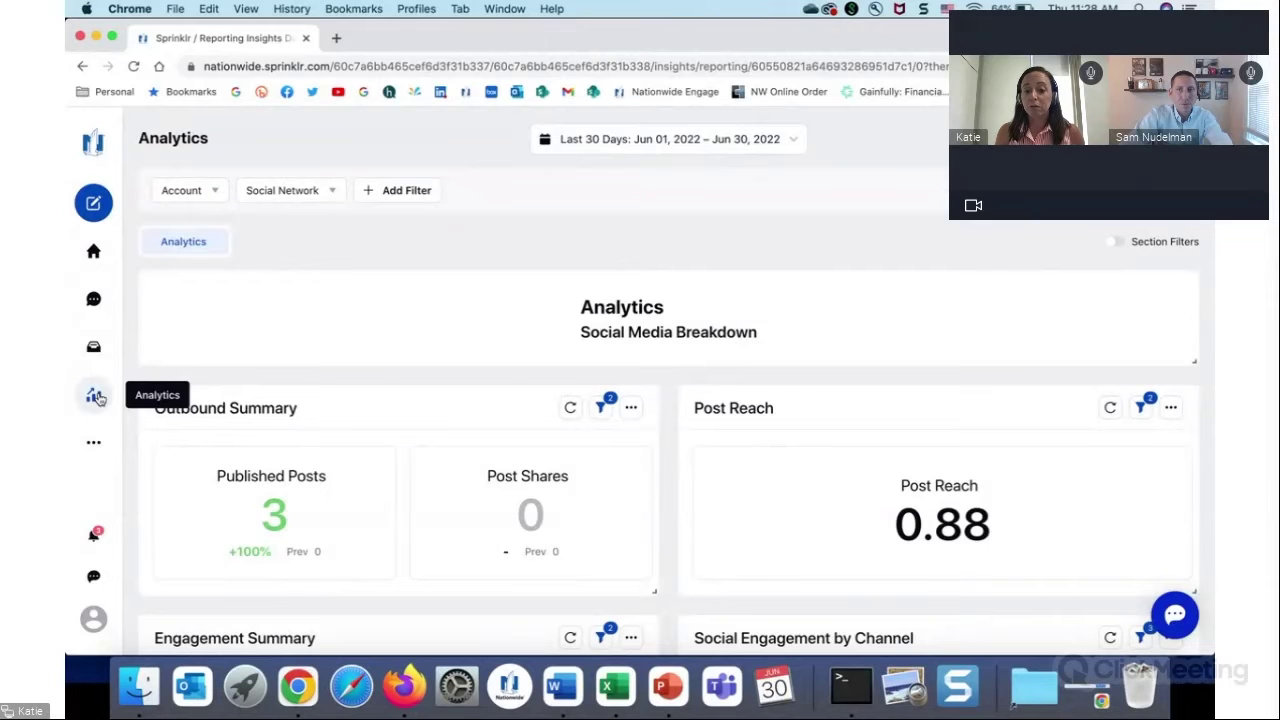
scroll(588, 427, down, 5)
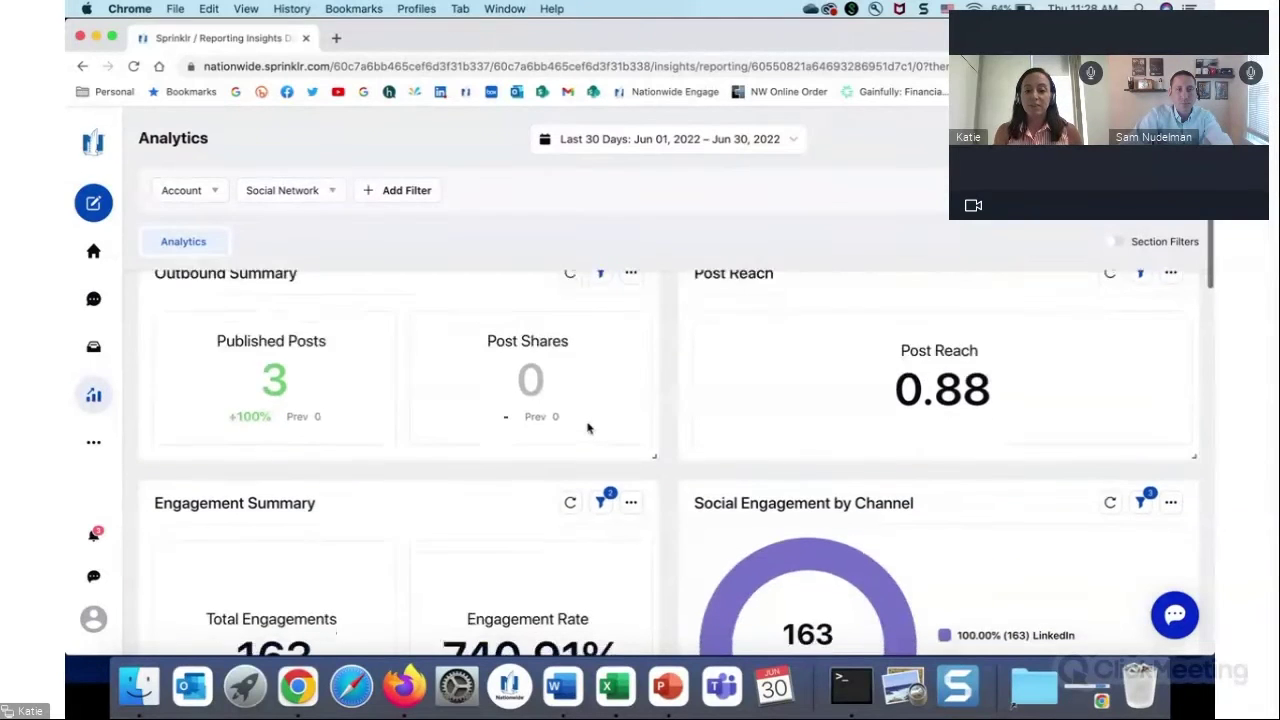
scroll(588, 427, down, 2)
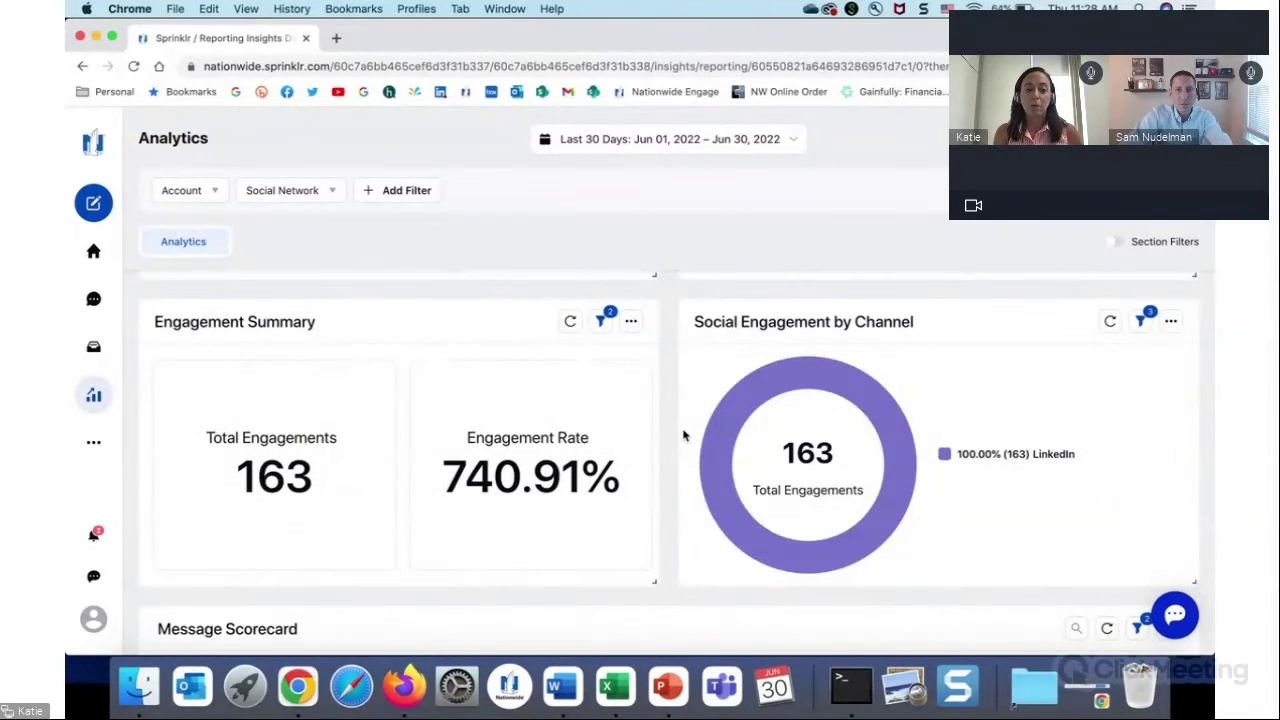
scroll(684, 435, down, 6)
scroll(684, 435, down, 1)
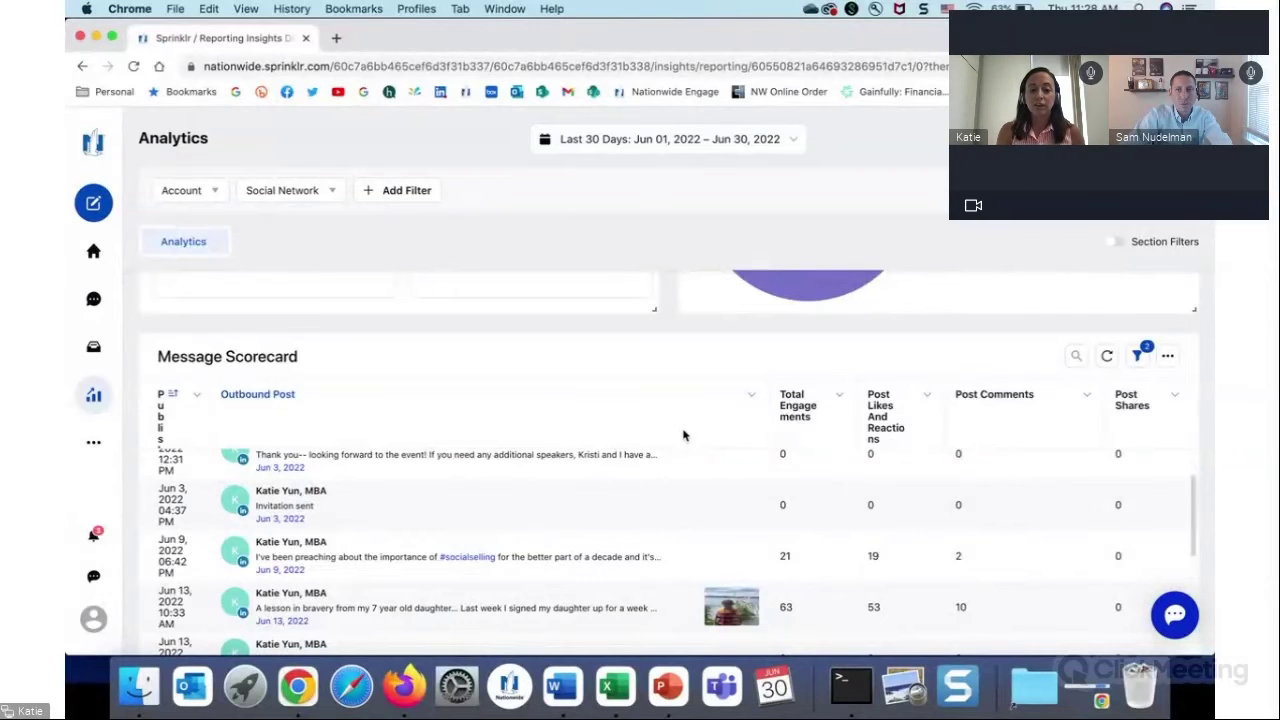
scroll(684, 435, down, 5)
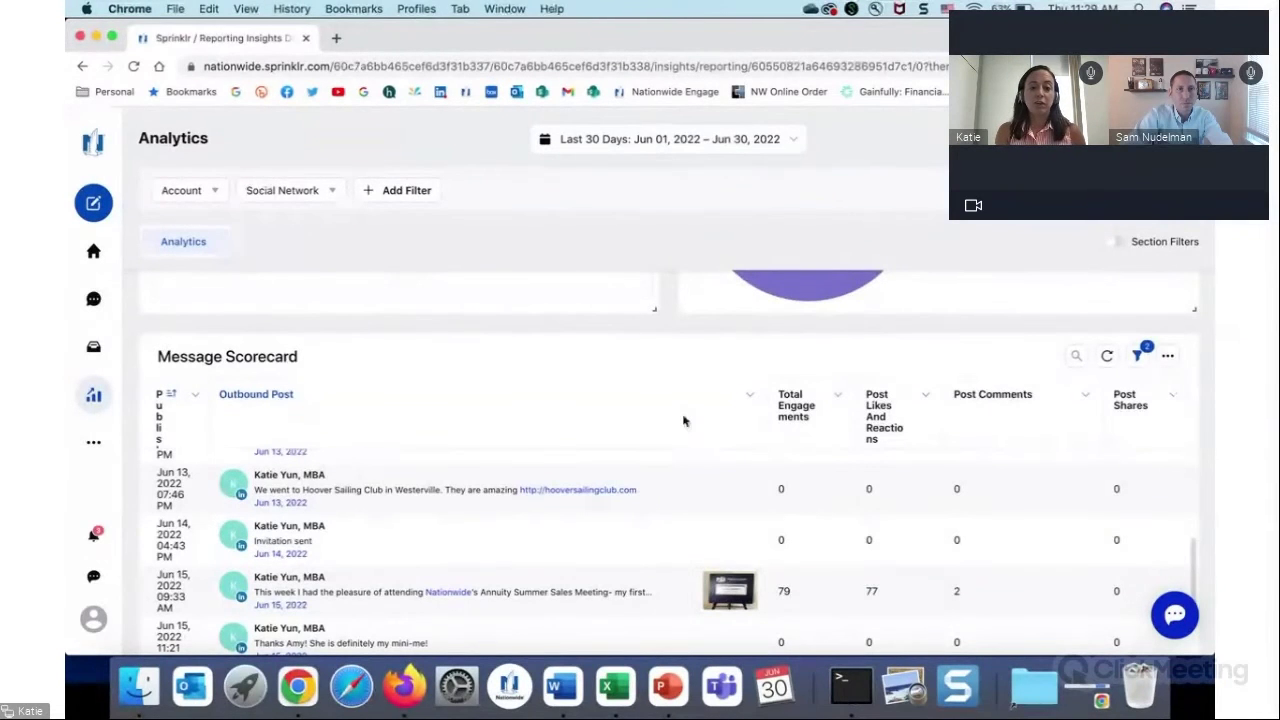
scroll(686, 397, up, 6)
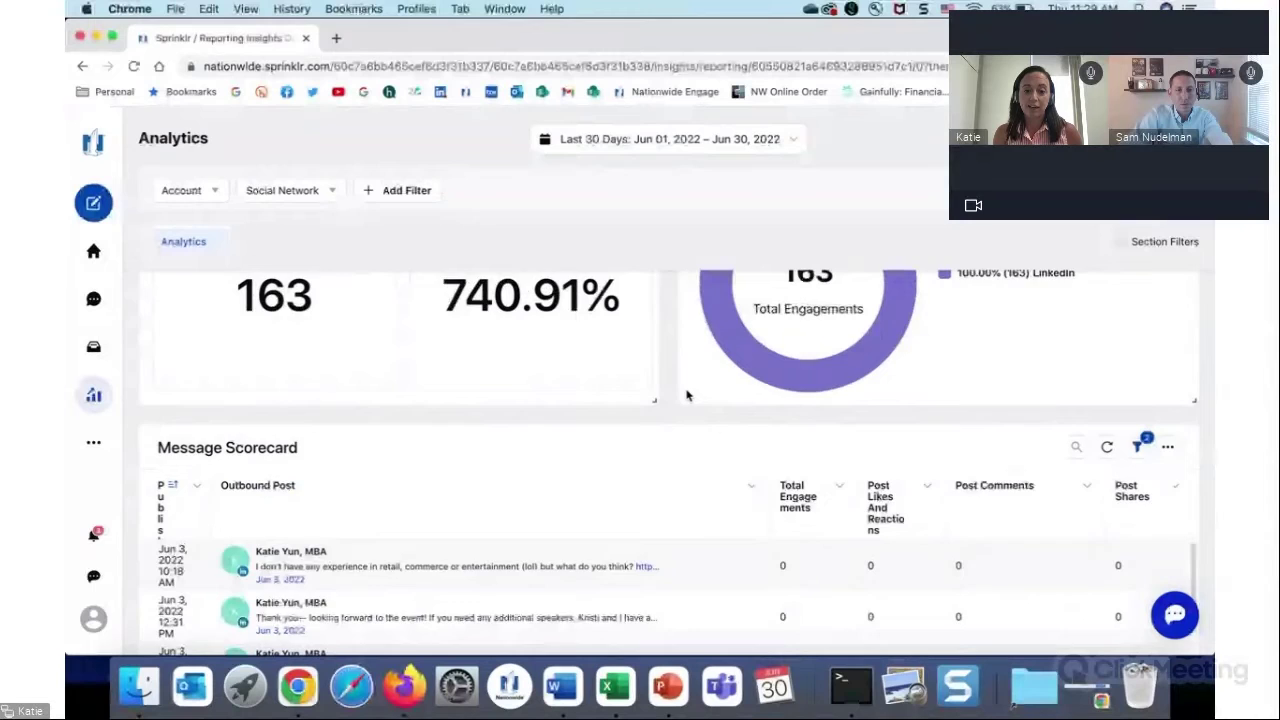
scroll(686, 397, up, 3)
scroll(686, 397, up, 5)
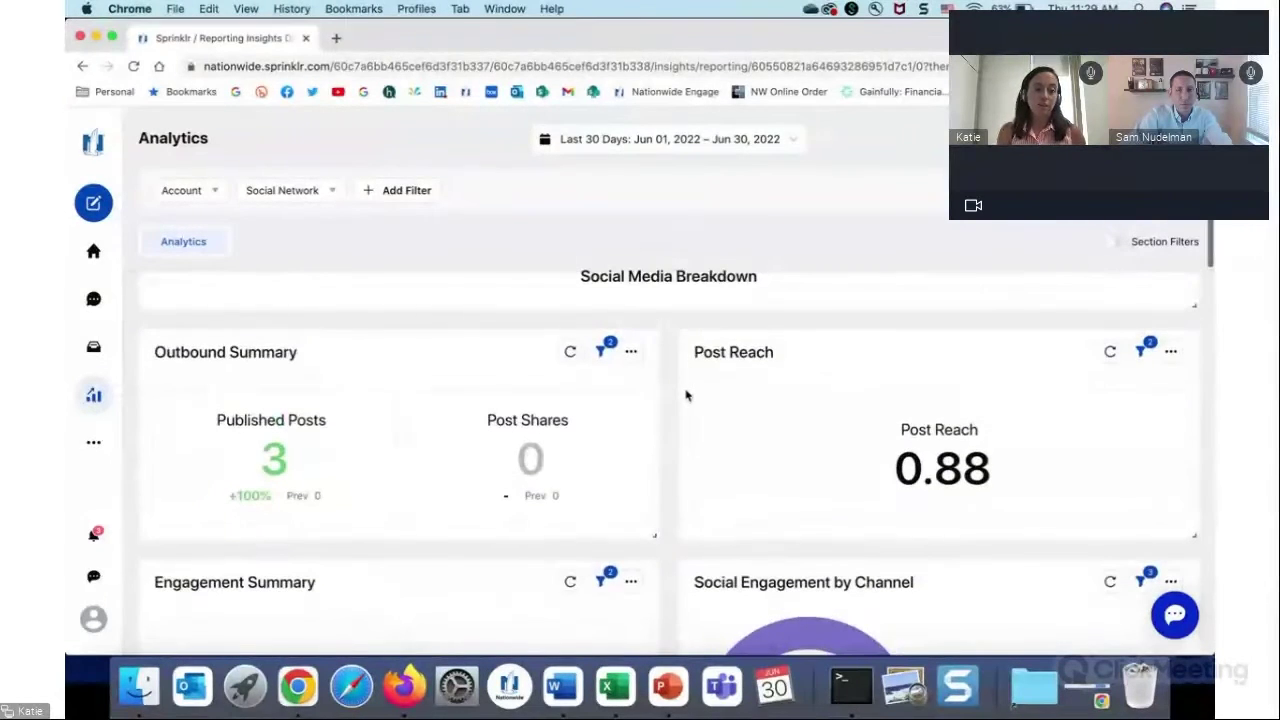
Switch to the Editorial Calendar and examine the posts scheduled for the week of 03 - 09 July, 2022.
click(93, 442)
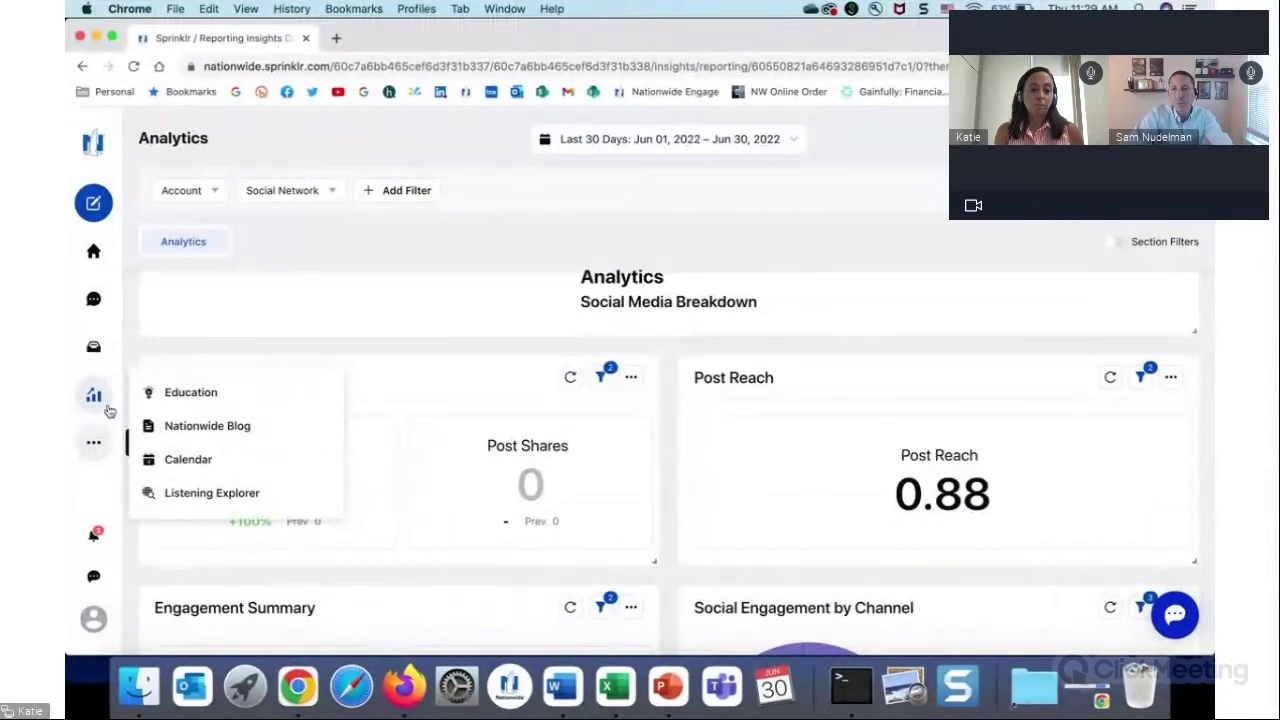
click(188, 459)
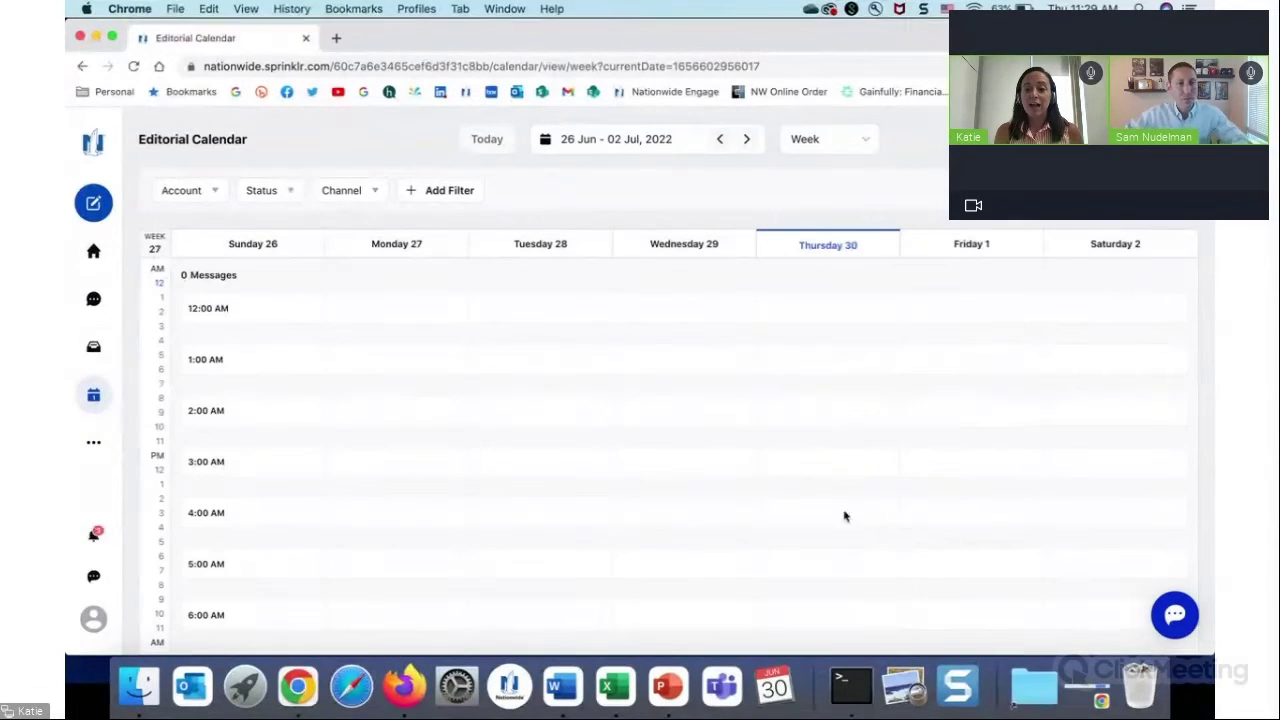
scroll(843, 514, down, 3)
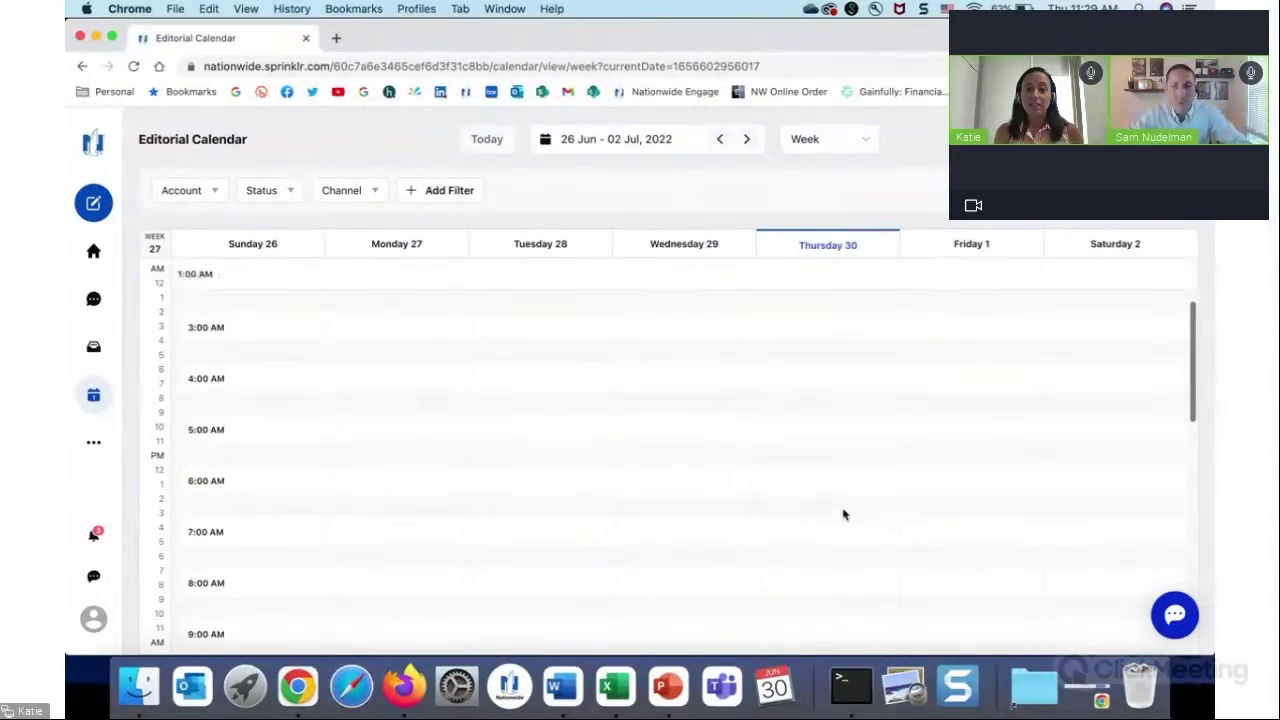
click(747, 141)
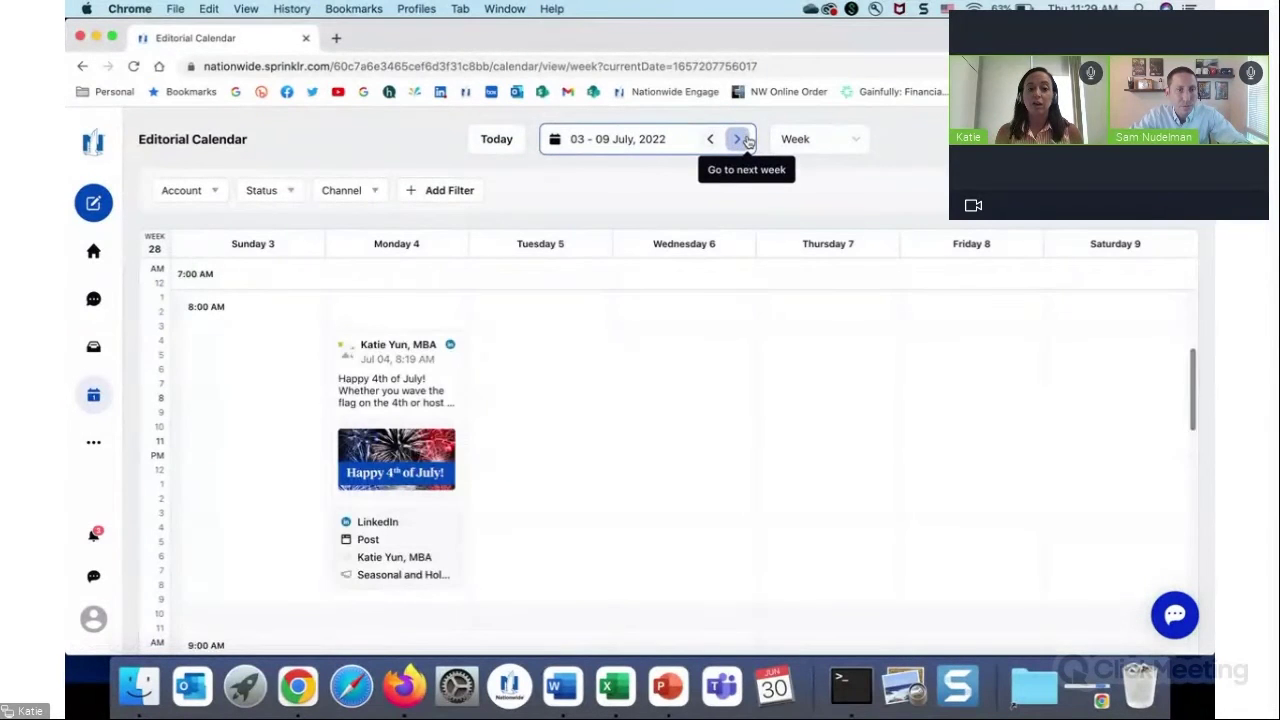
scroll(742, 352, down, 1)
scroll(742, 352, up, 1)
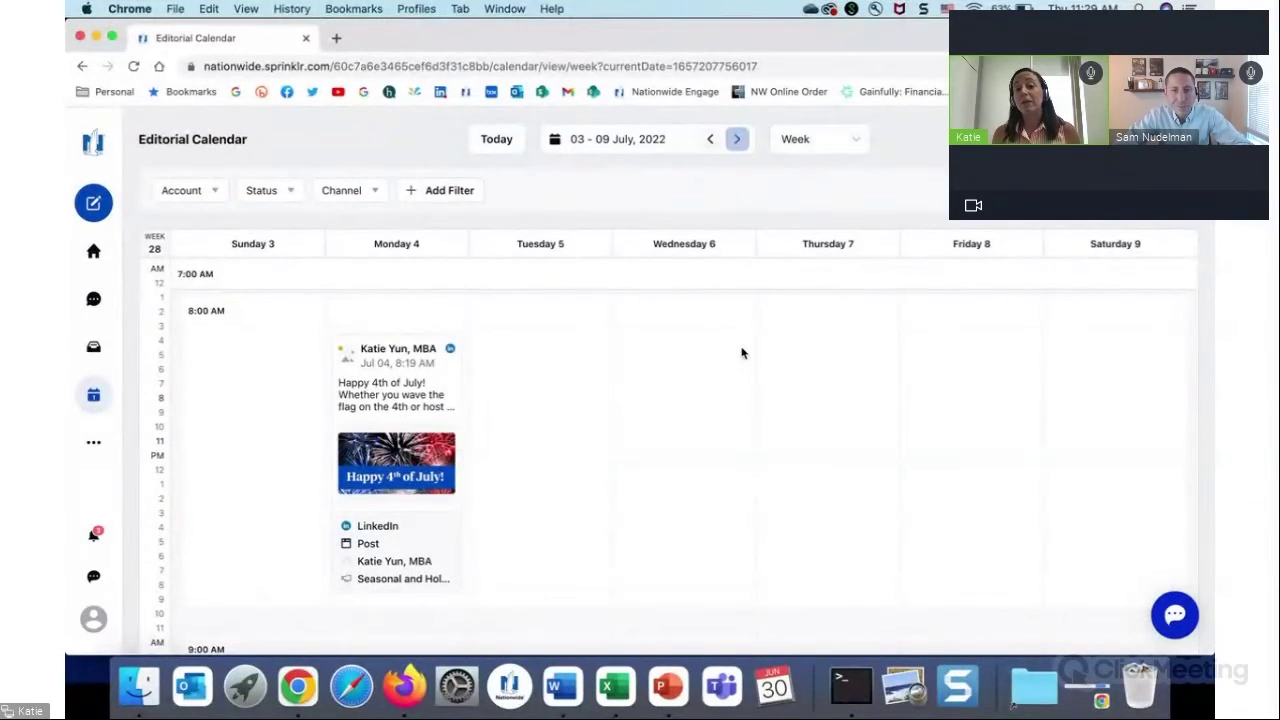
scroll(742, 352, down, 1)
scroll(742, 352, up, 1)
scroll(742, 352, down, 1)
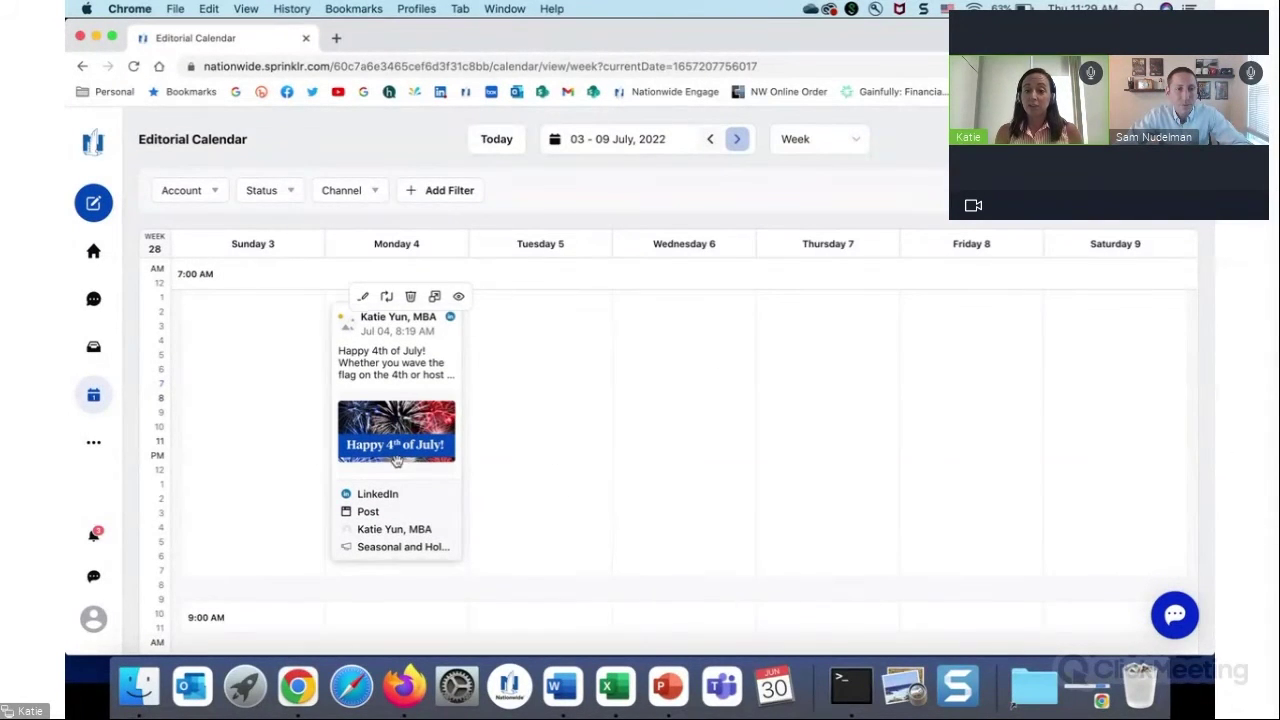
scroll(694, 500, down, 5)
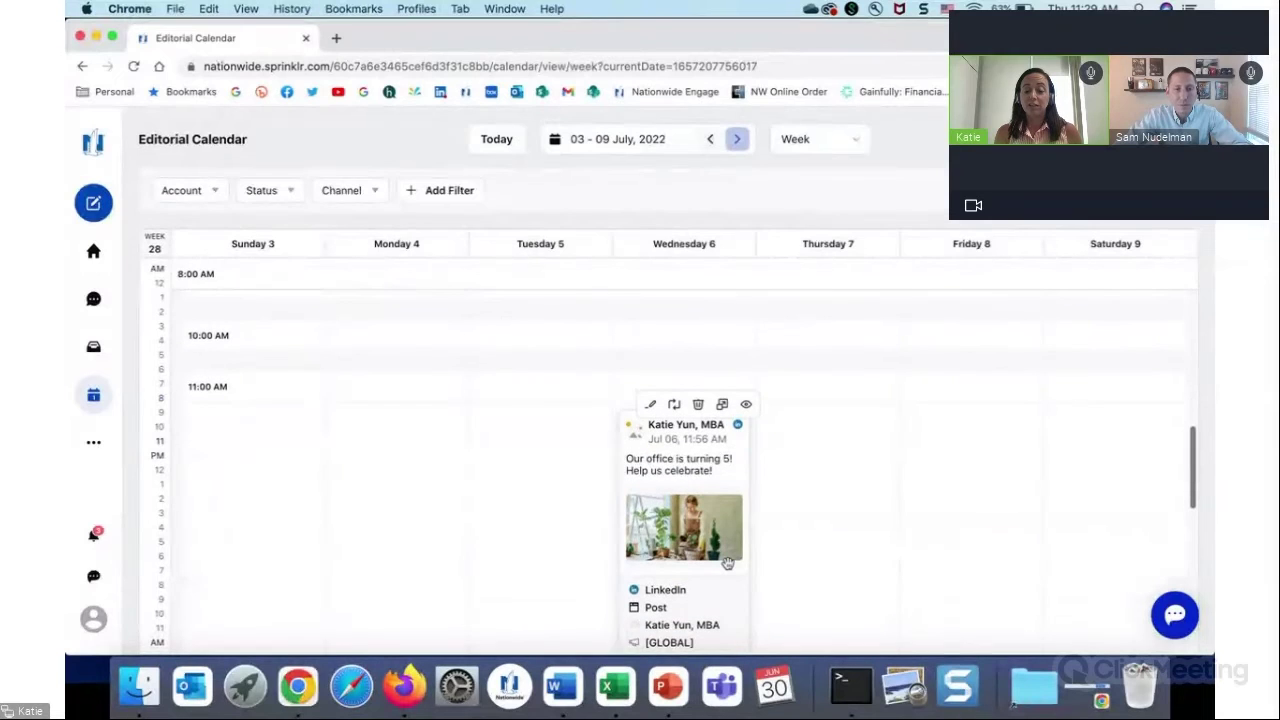
Delete the scheduled July 6 LinkedIn post "Our office is turning 5! Help us celebrate!" from the Editorial Calendar.
scroll(727, 563, down, 1)
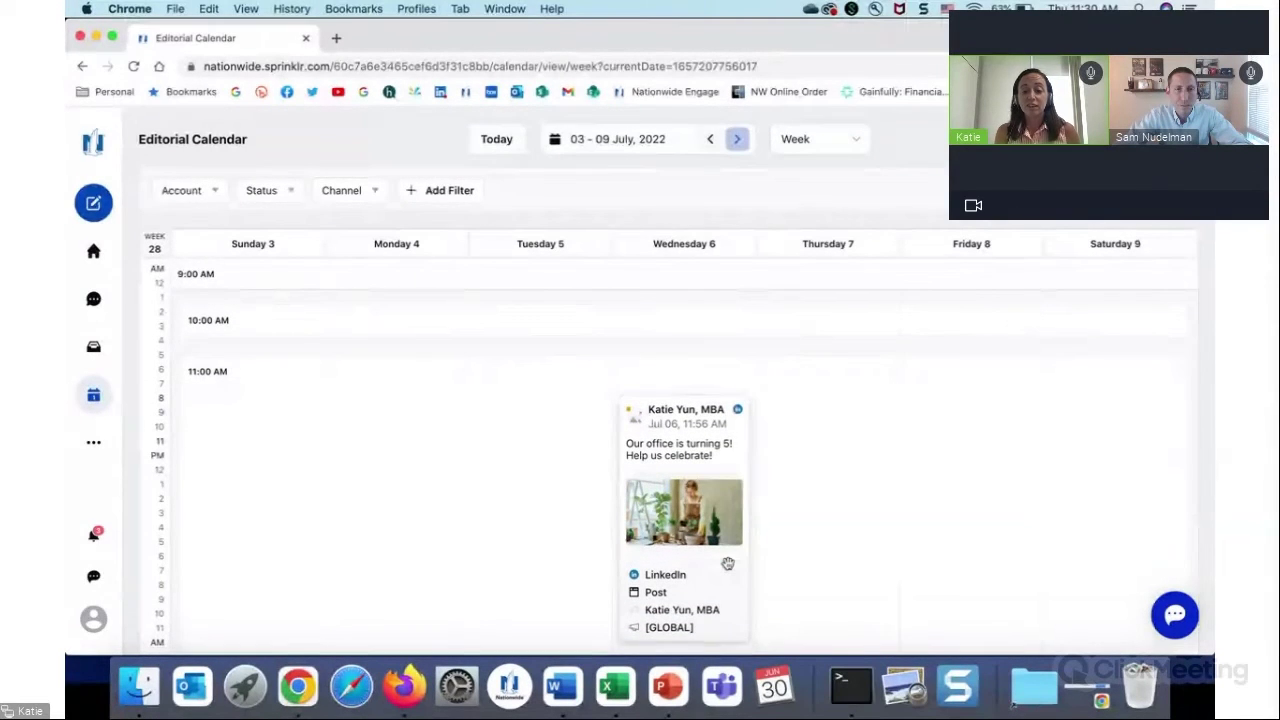
scroll(727, 563, down, 2)
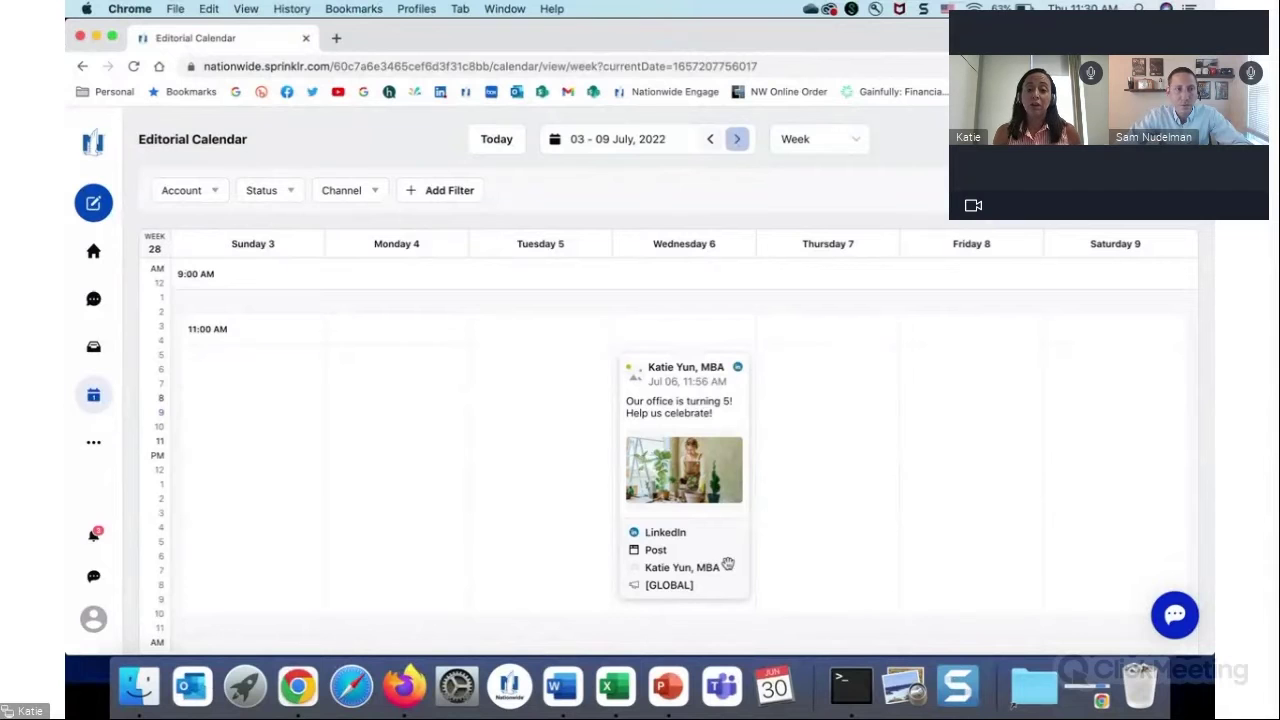
scroll(735, 550, down, 3)
scroll(739, 536, up, 4)
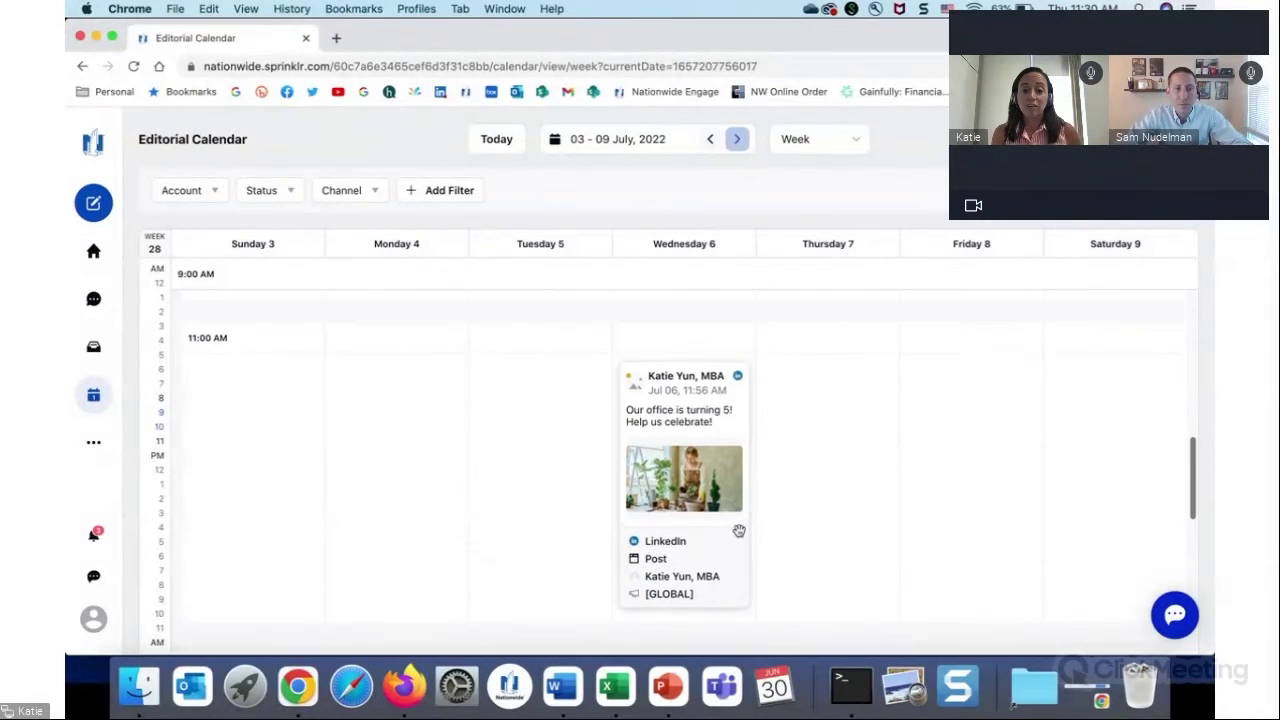
mouse_move(690, 422)
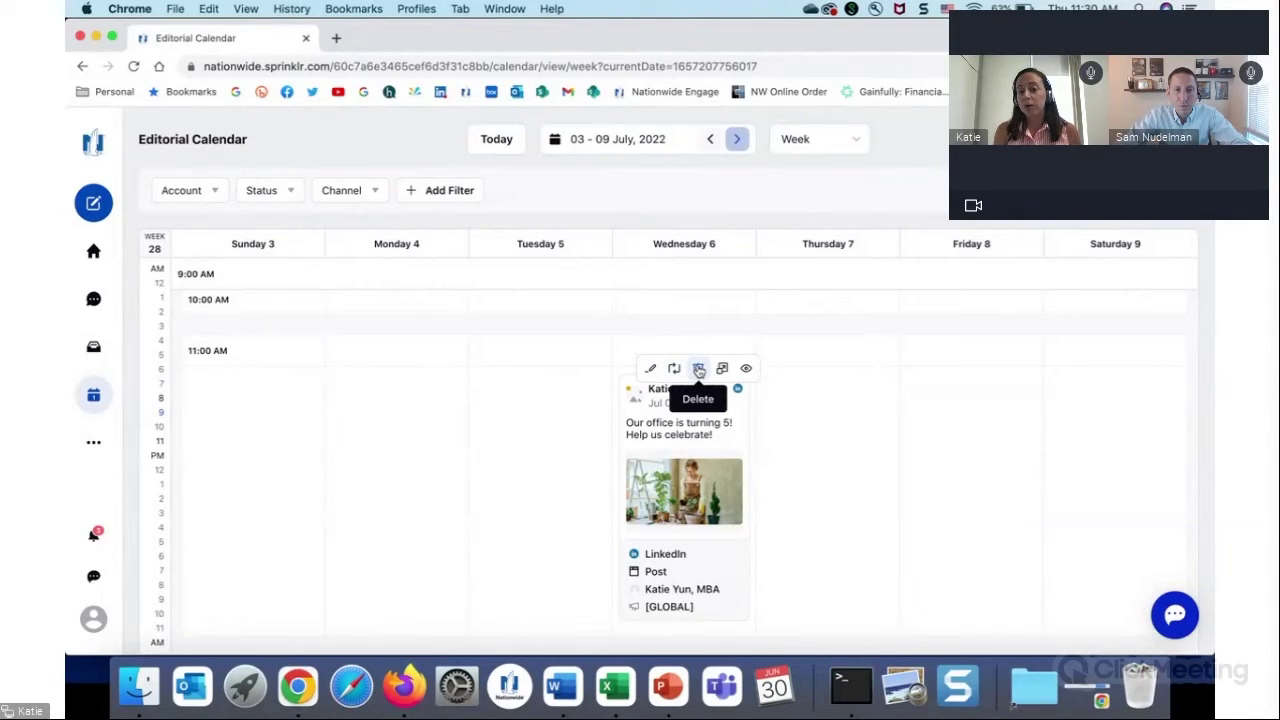
click(699, 369)
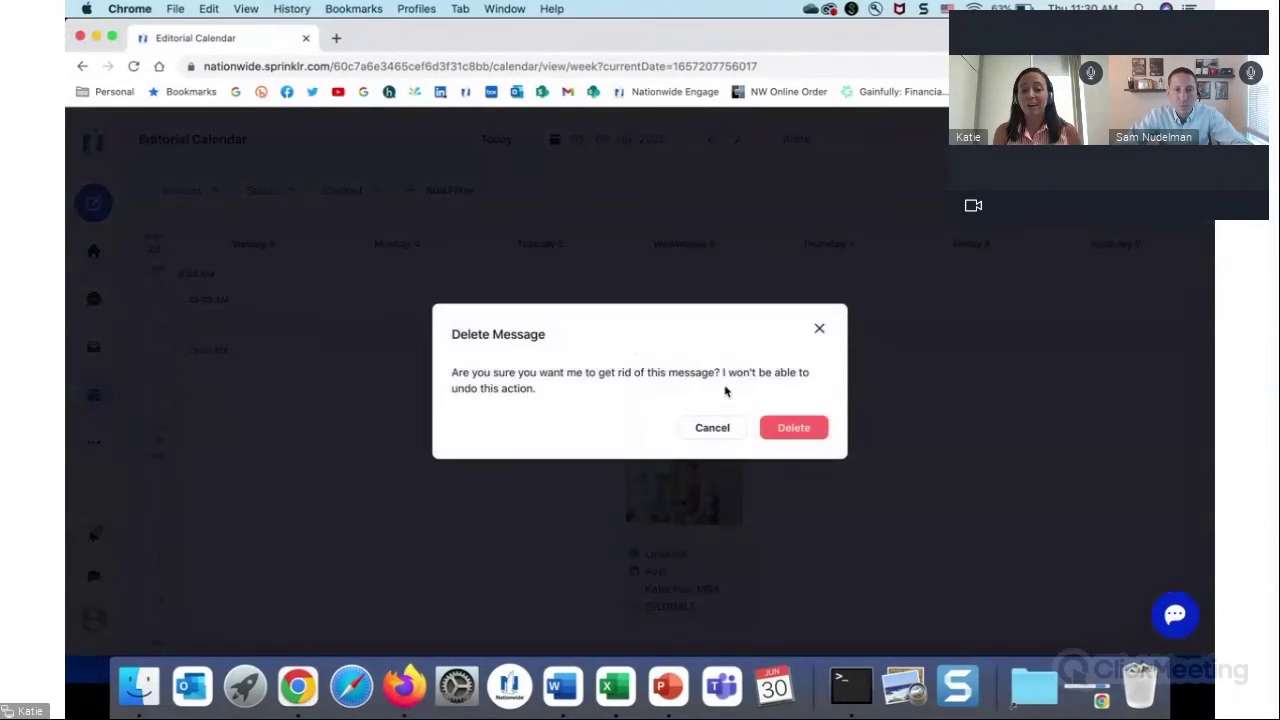
click(805, 432)
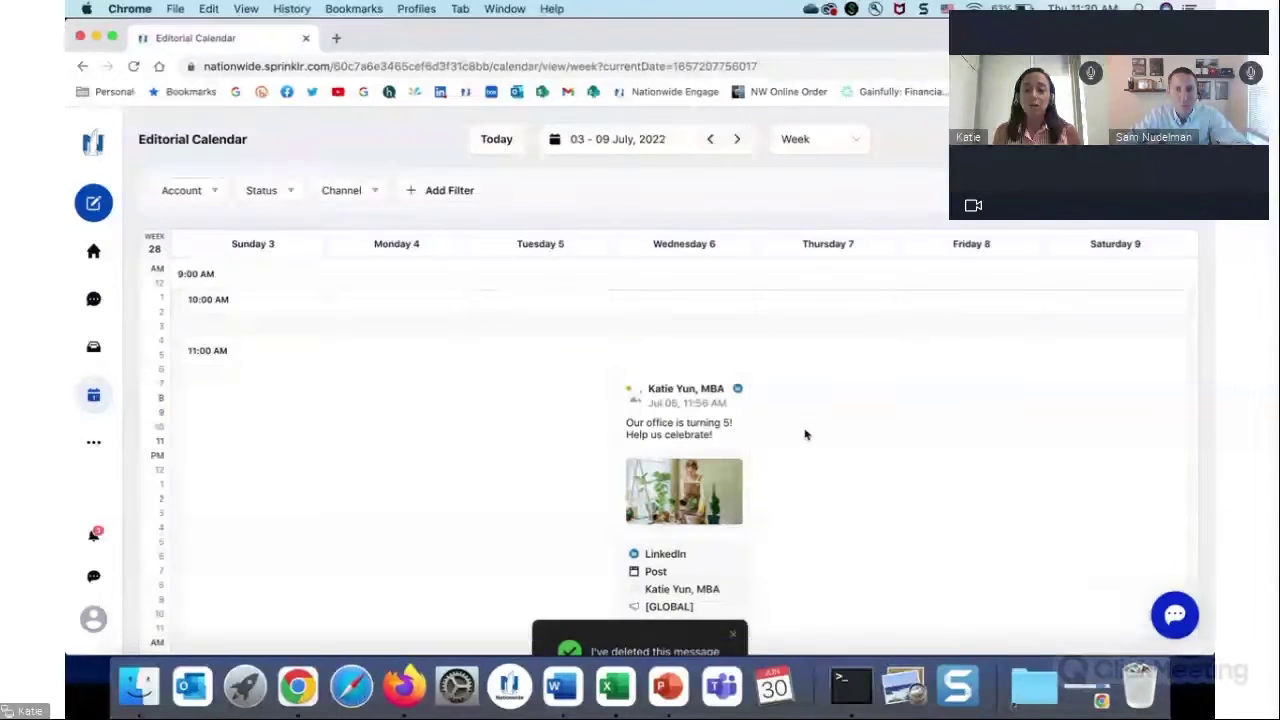
Look over the rest of the week in the calendar, including the July 4 "Happy 4th of July!" post.
scroll(805, 434, down, 2)
scroll(805, 434, up, 3)
scroll(805, 434, down, 5)
scroll(805, 434, up, 8)
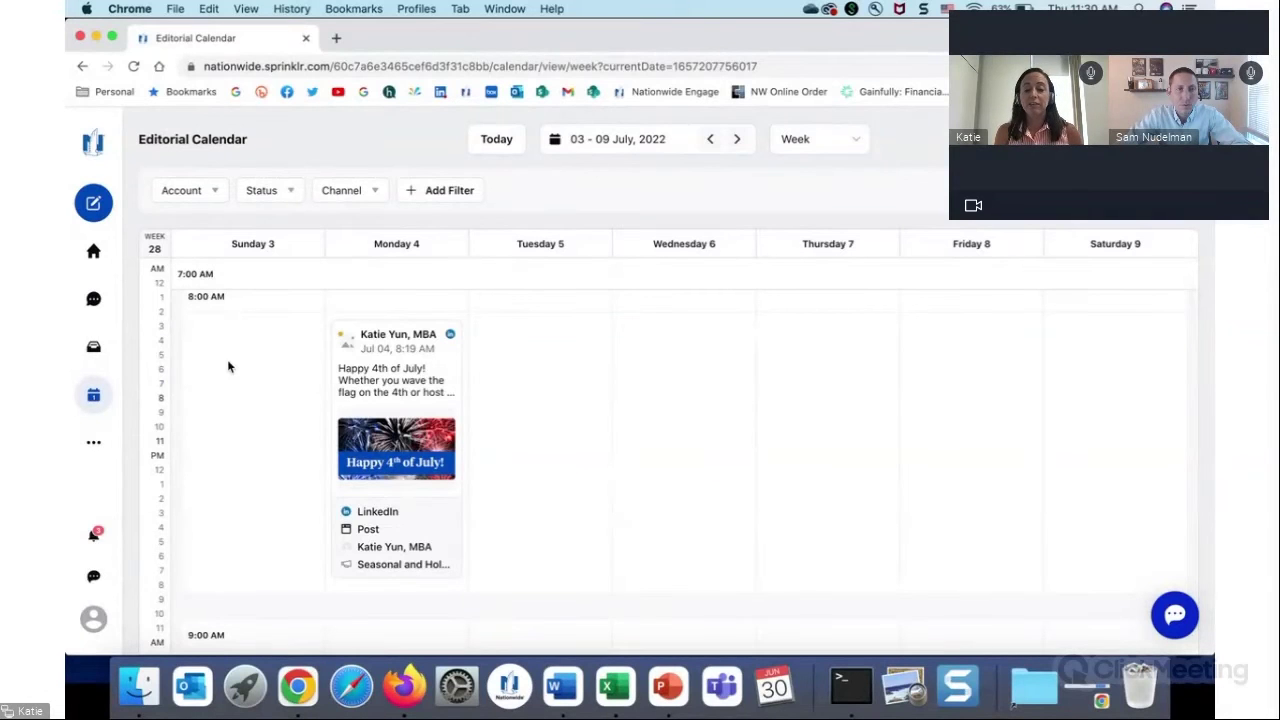
mouse_move(396, 355)
drag(396, 355, 366, 406)
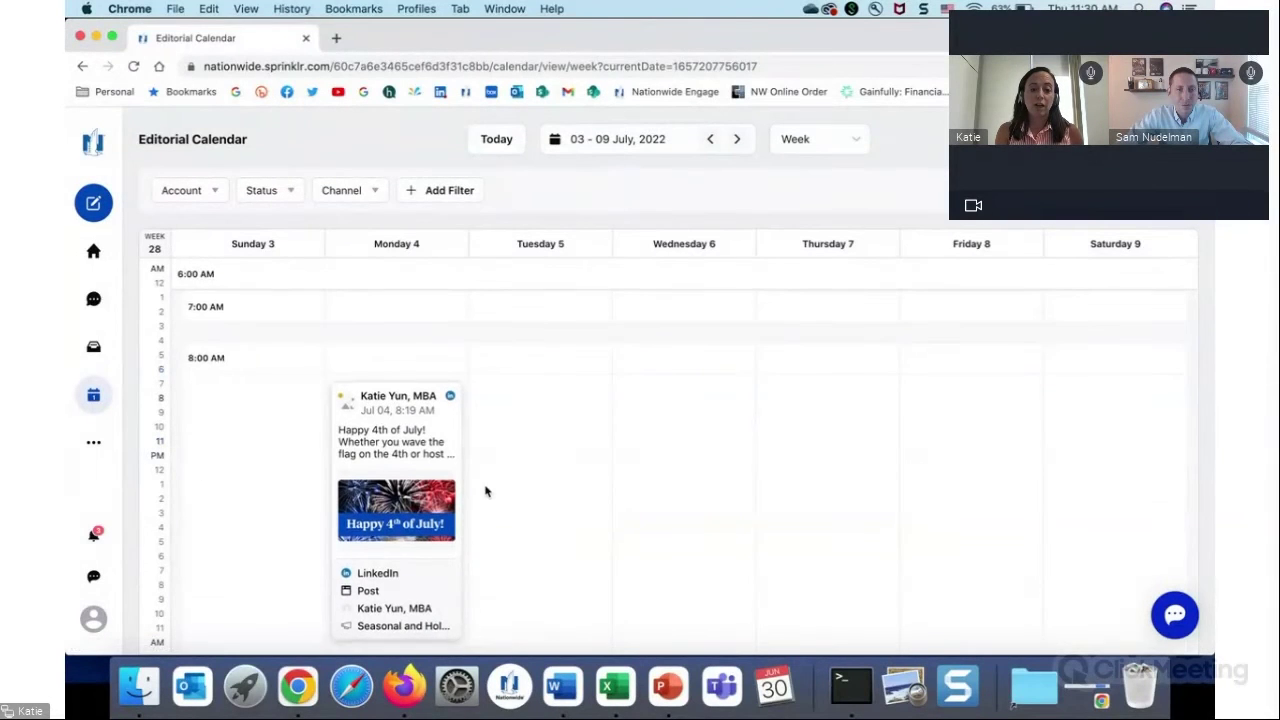
scroll(486, 491, down, 3)
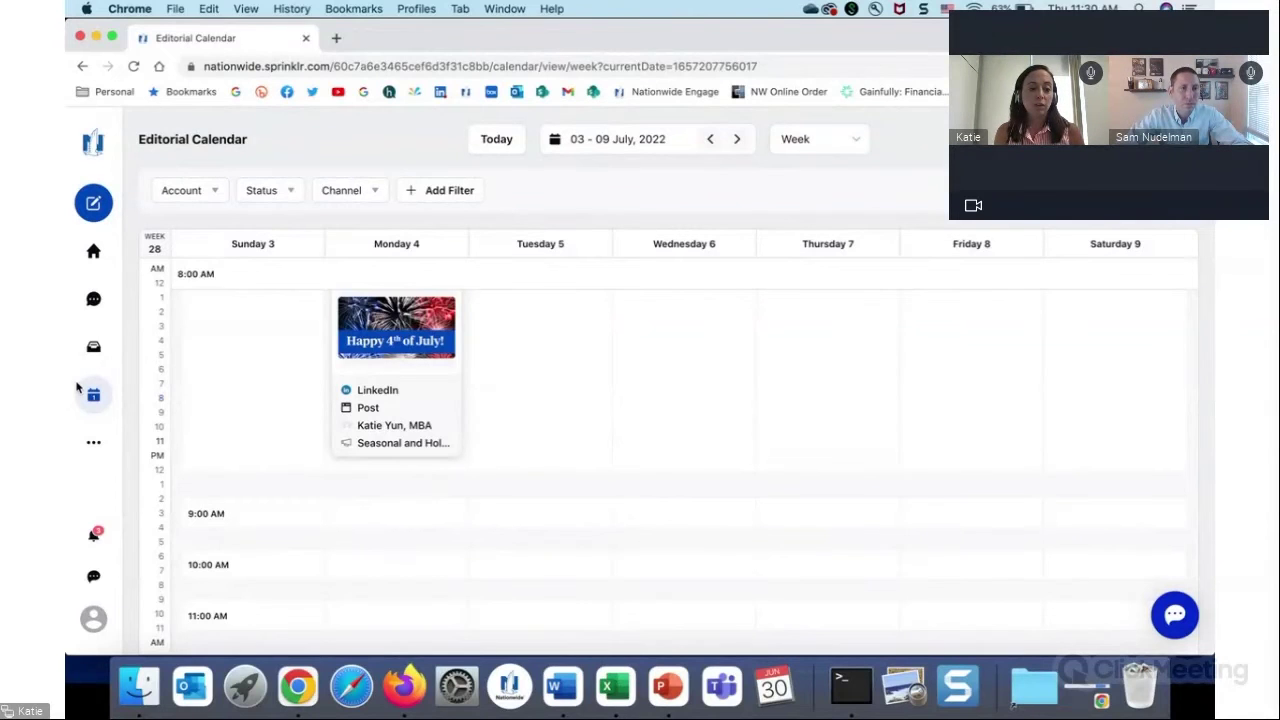
Switch to the Education section and look through the available PDF guides.
mouse_move(93, 395)
click(189, 391)
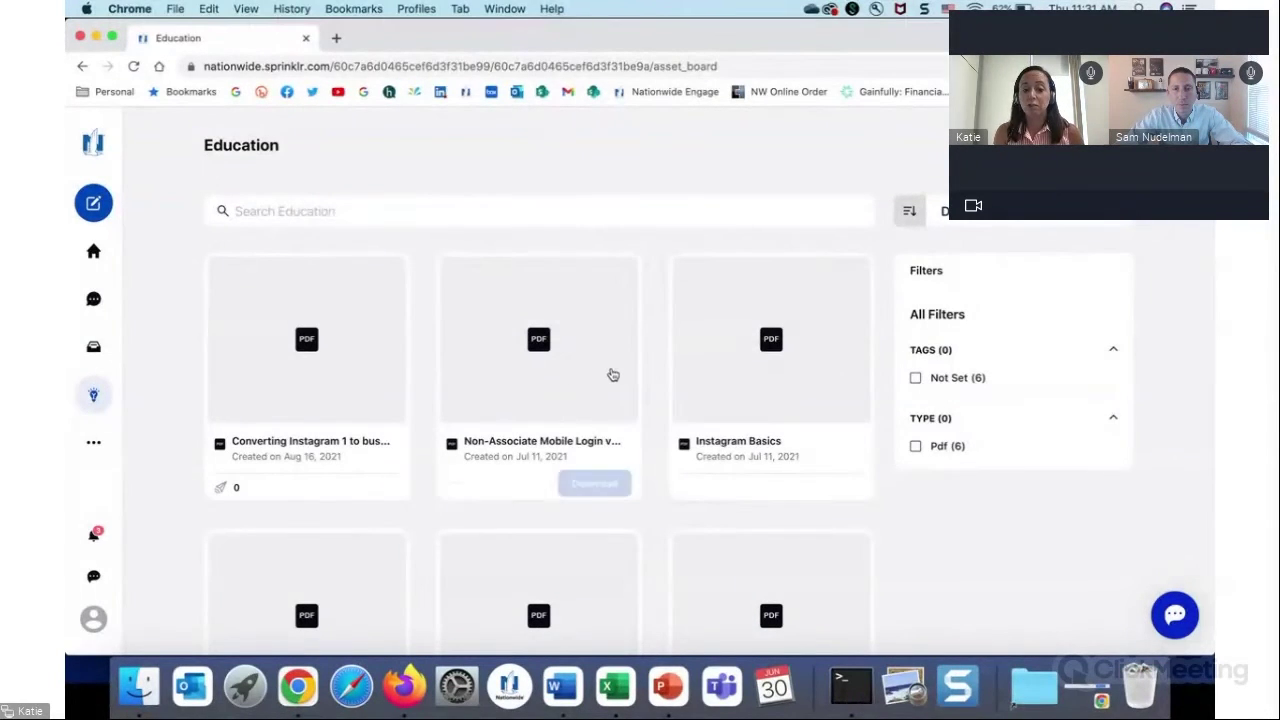
scroll(613, 375, down, 1)
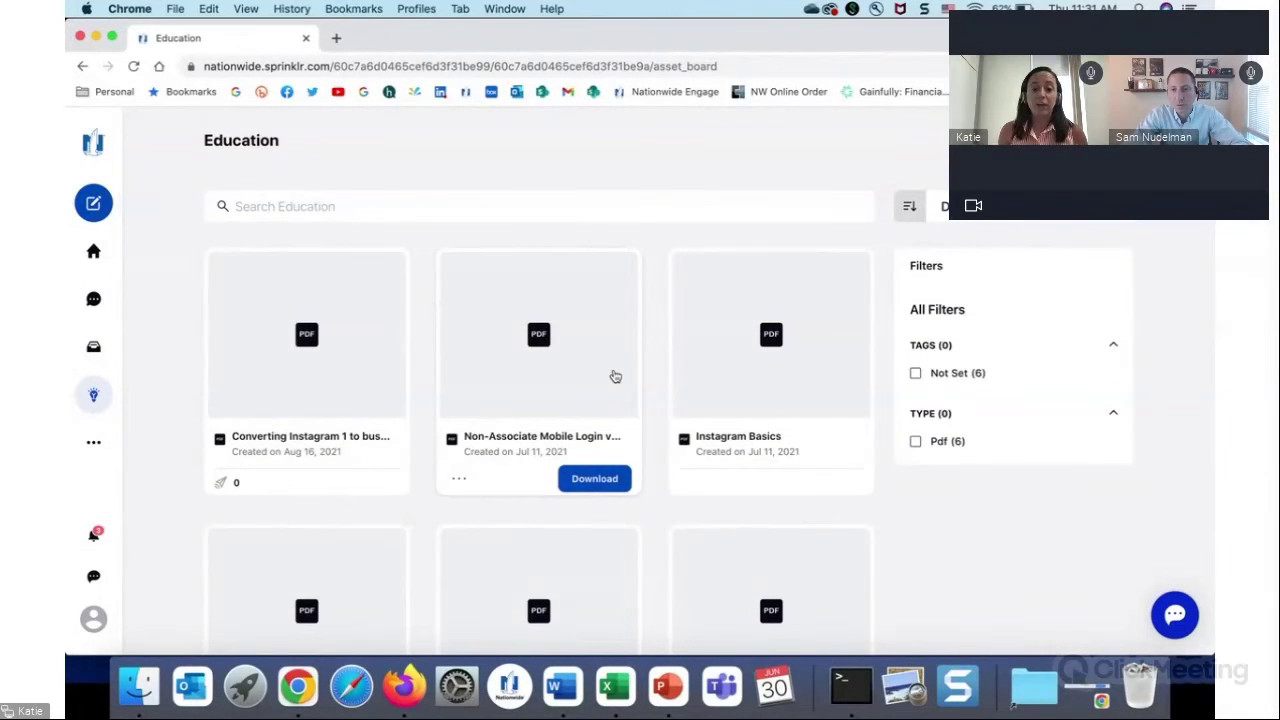
scroll(615, 376, down, 3)
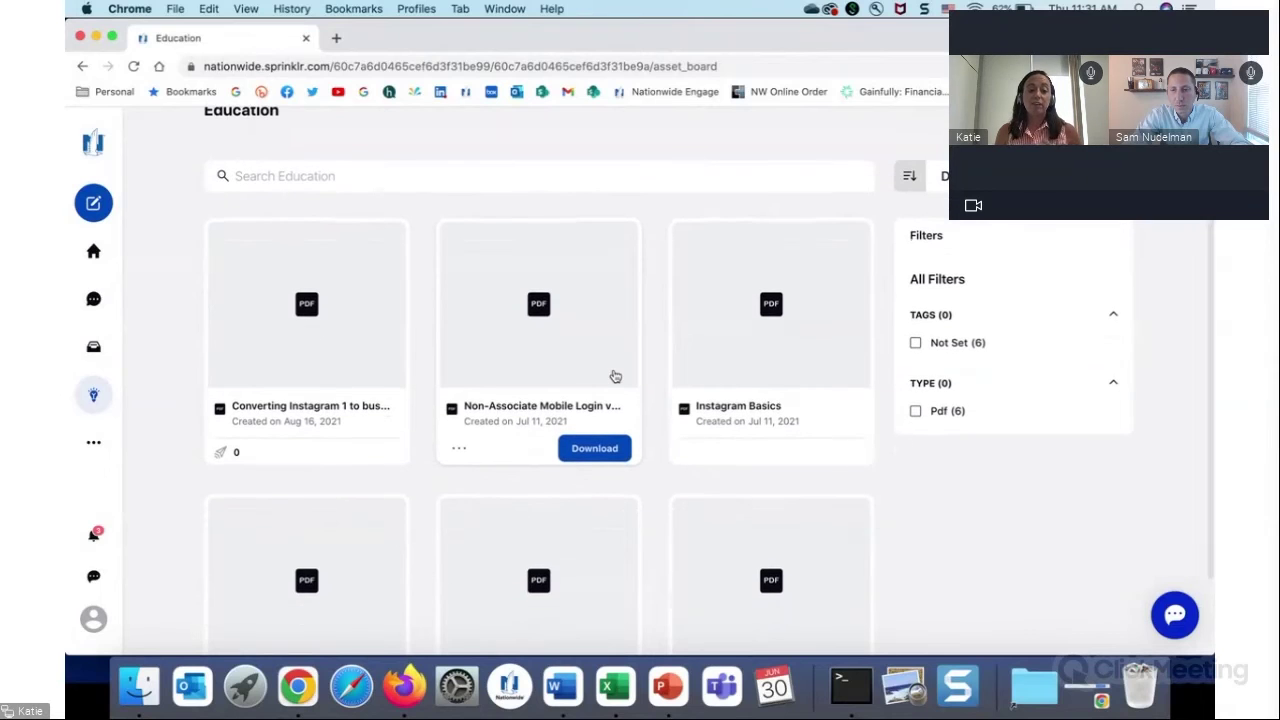
scroll(611, 374, down, 4)
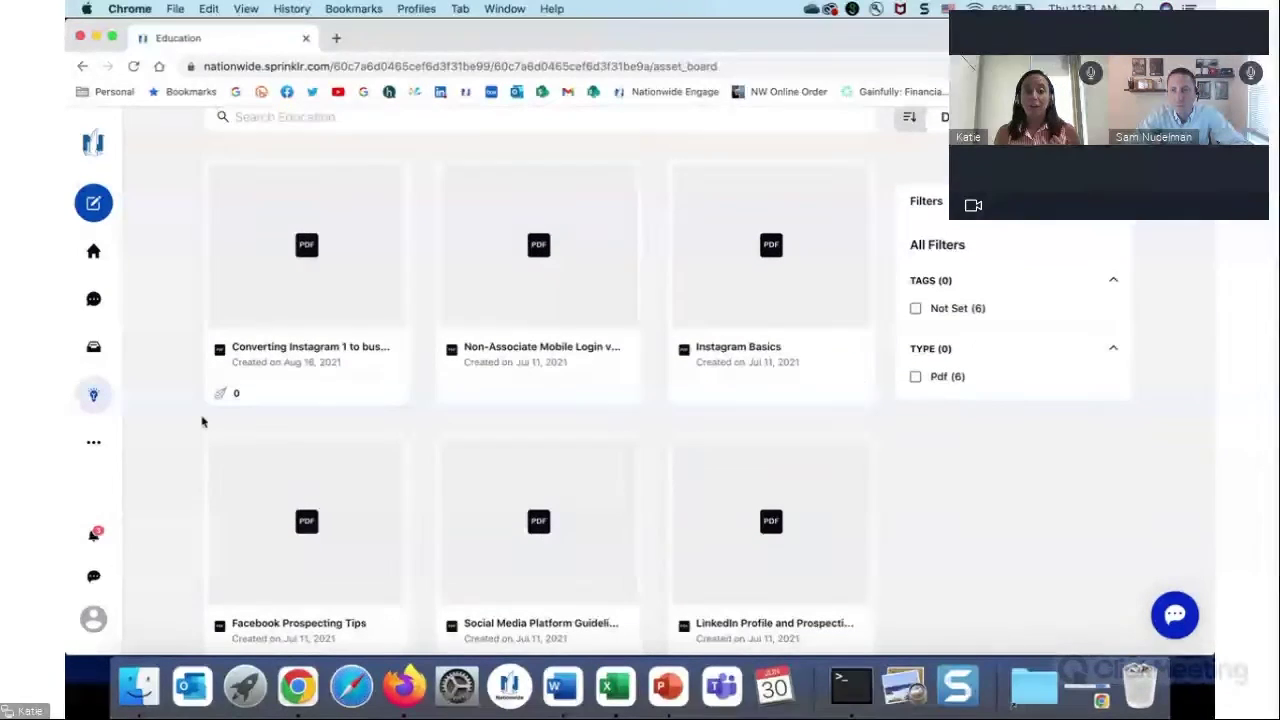
mouse_move(783, 408)
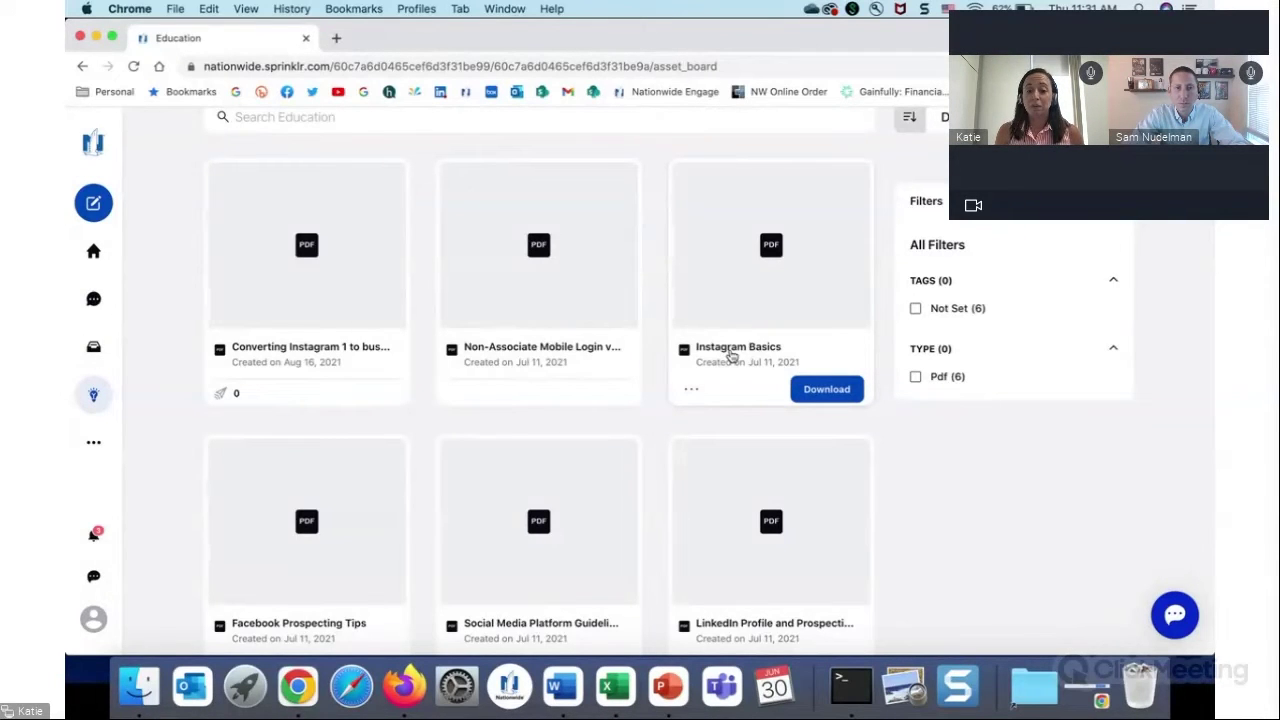
scroll(731, 356, down, 1)
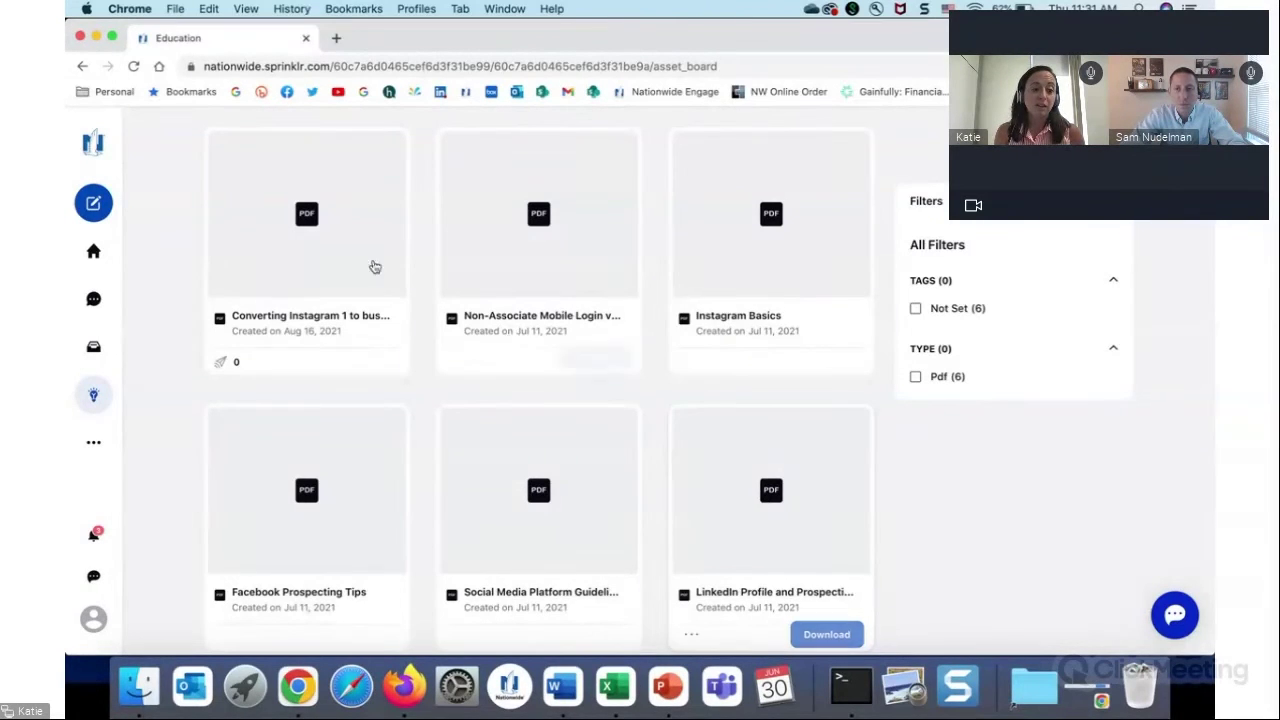
From the Home Page, start a new conversation in the support chat and begin the message with "Hey!".
click(94, 253)
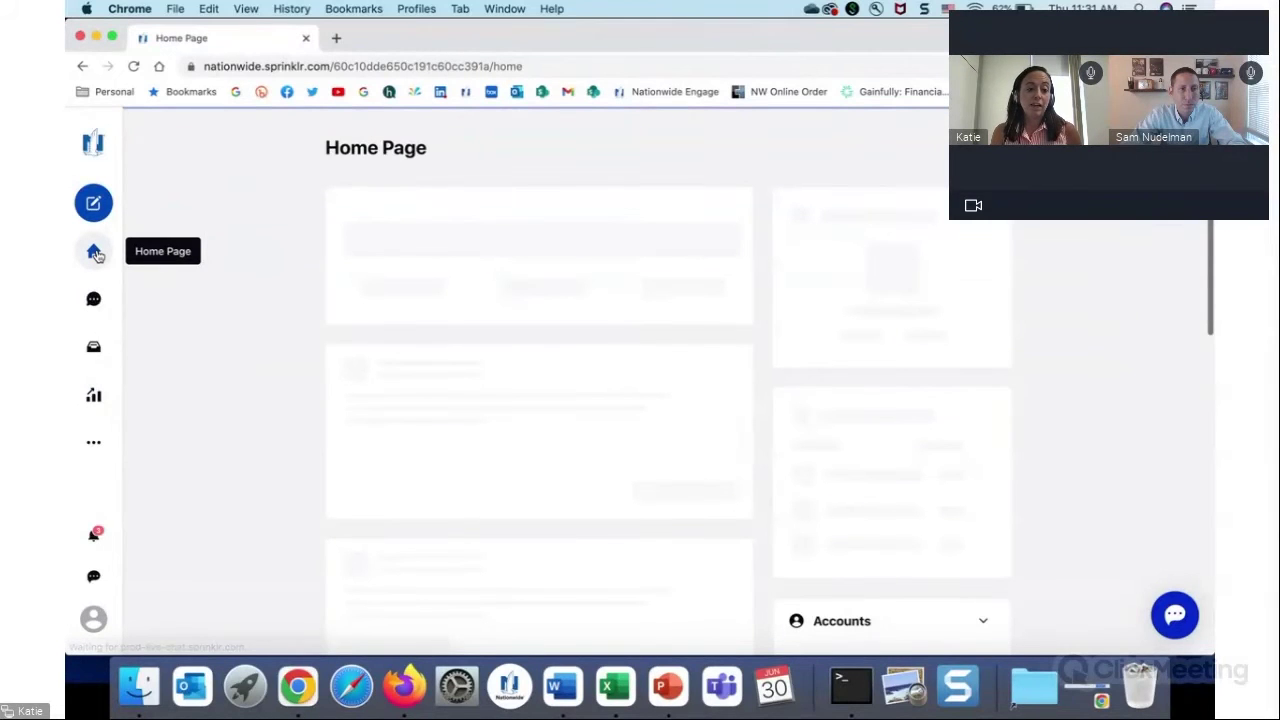
click(96, 579)
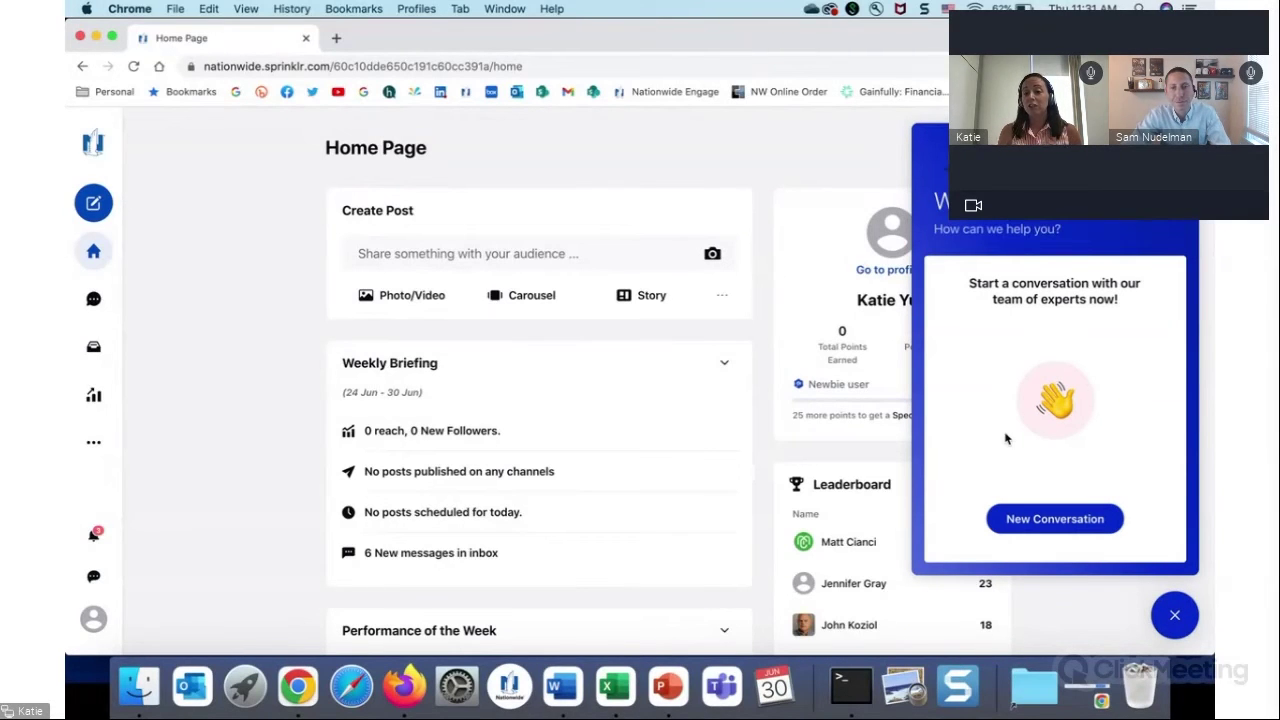
click(1080, 518)
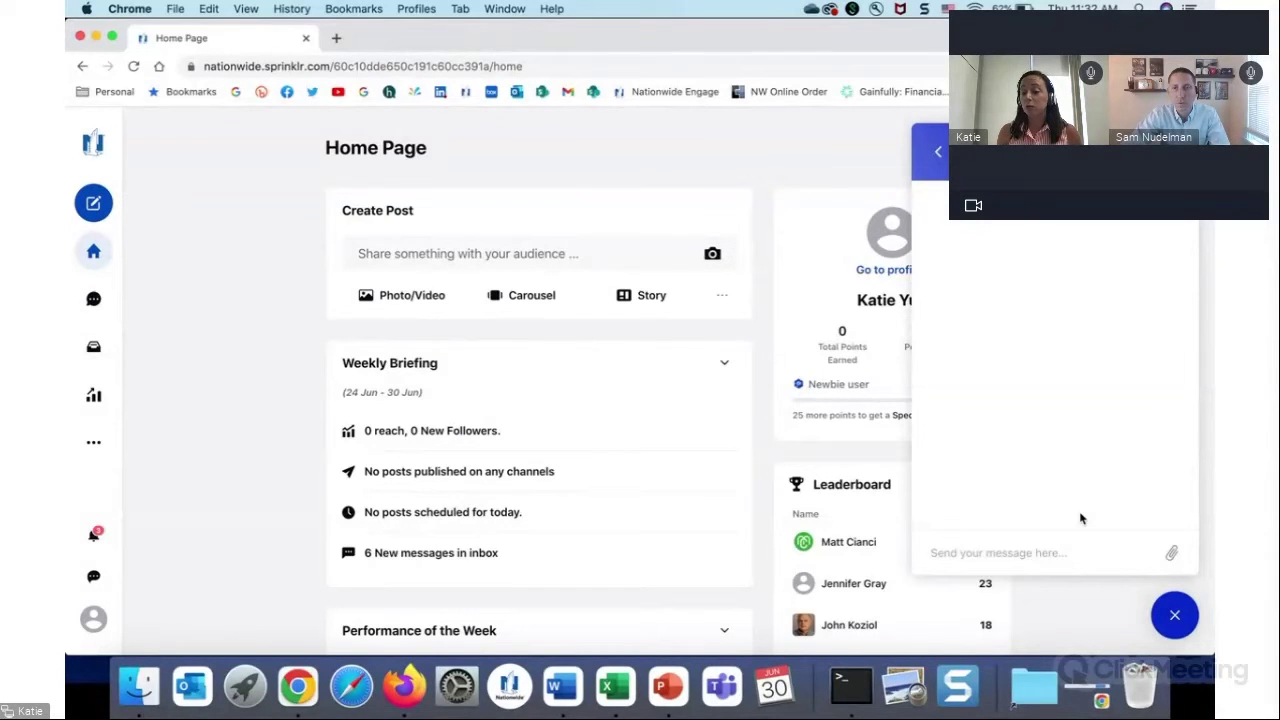
click(1035, 560)
text(Hey)
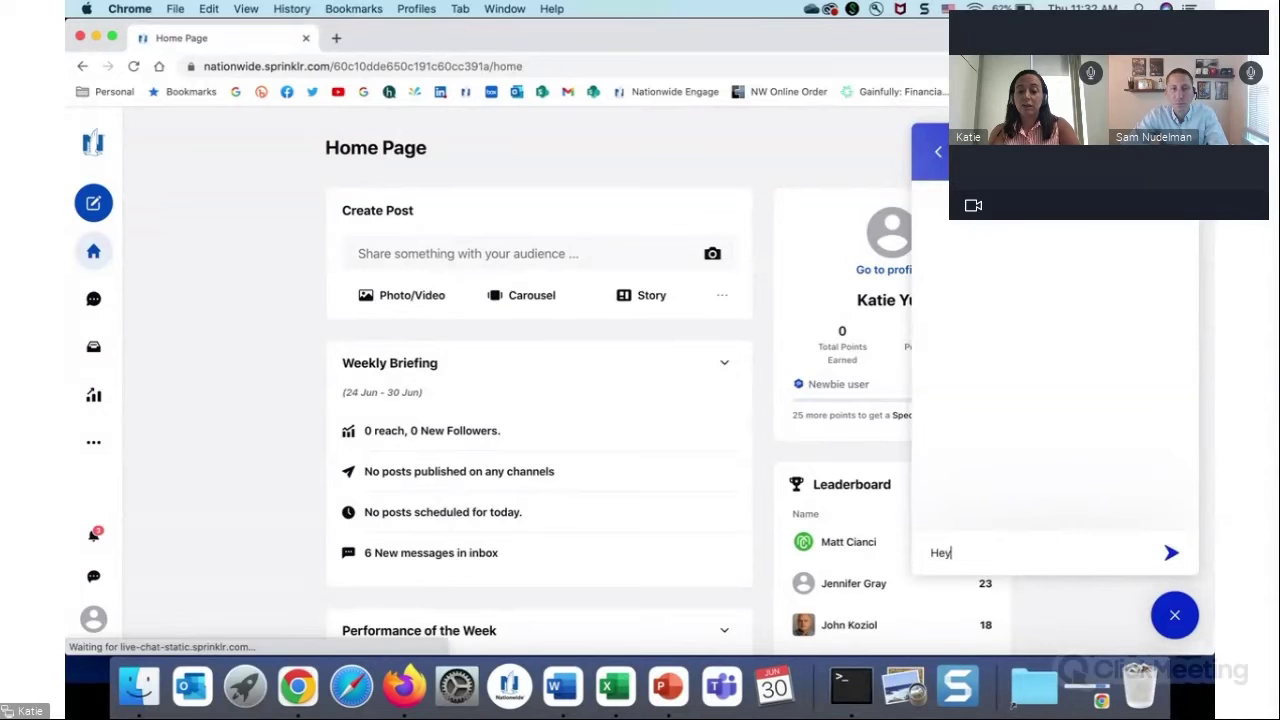
text(!)
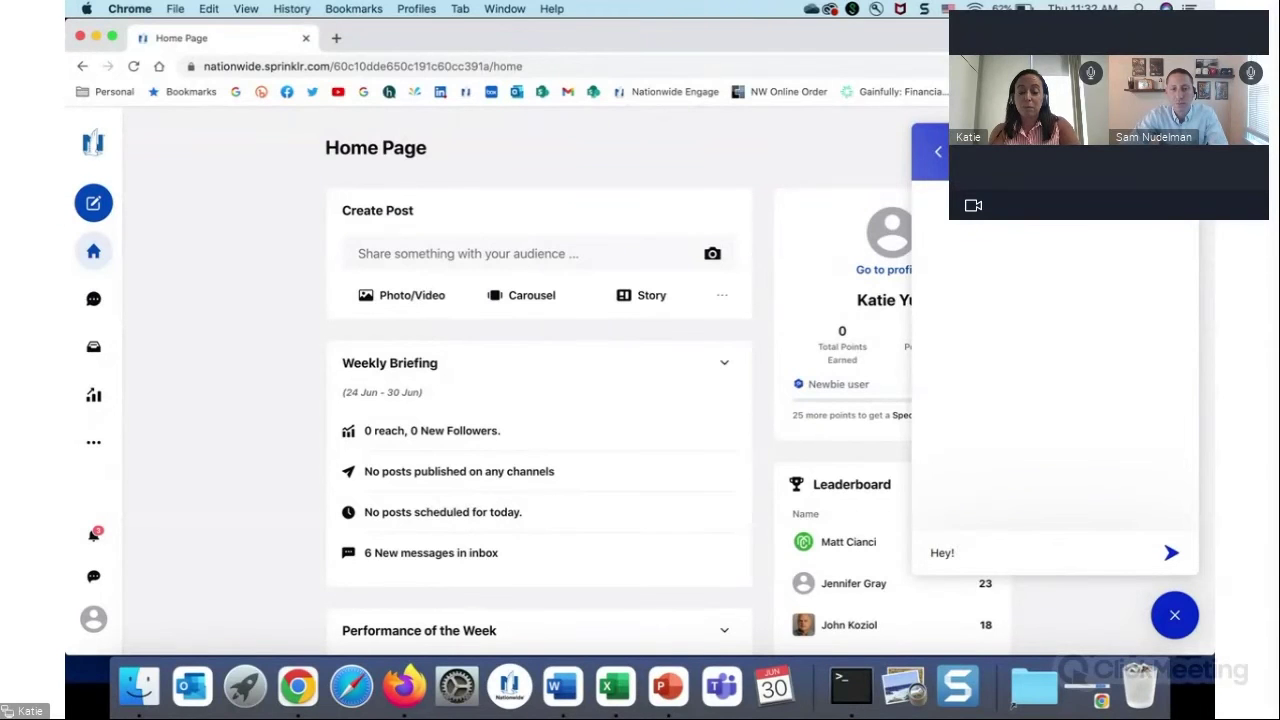
text( How's it)
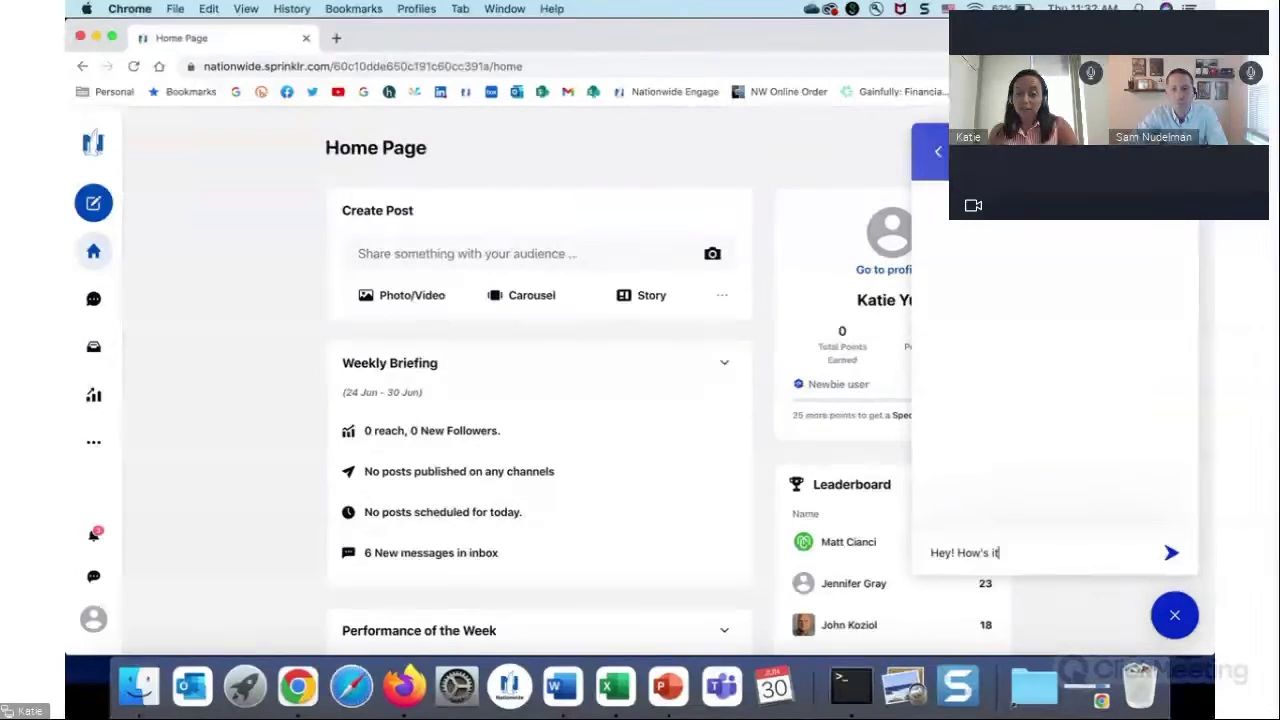
key(BackSpace)
key(BackSpace)
key(BackSpace)
key(BackSpace)
key(BackSpace)
key(BackSpace)
key(BackSpace)
key(BackSpace)
Complete and send the message "Hey! I have a question" in the support chat, and close the chat.
text(I have a g)
text(uestion)
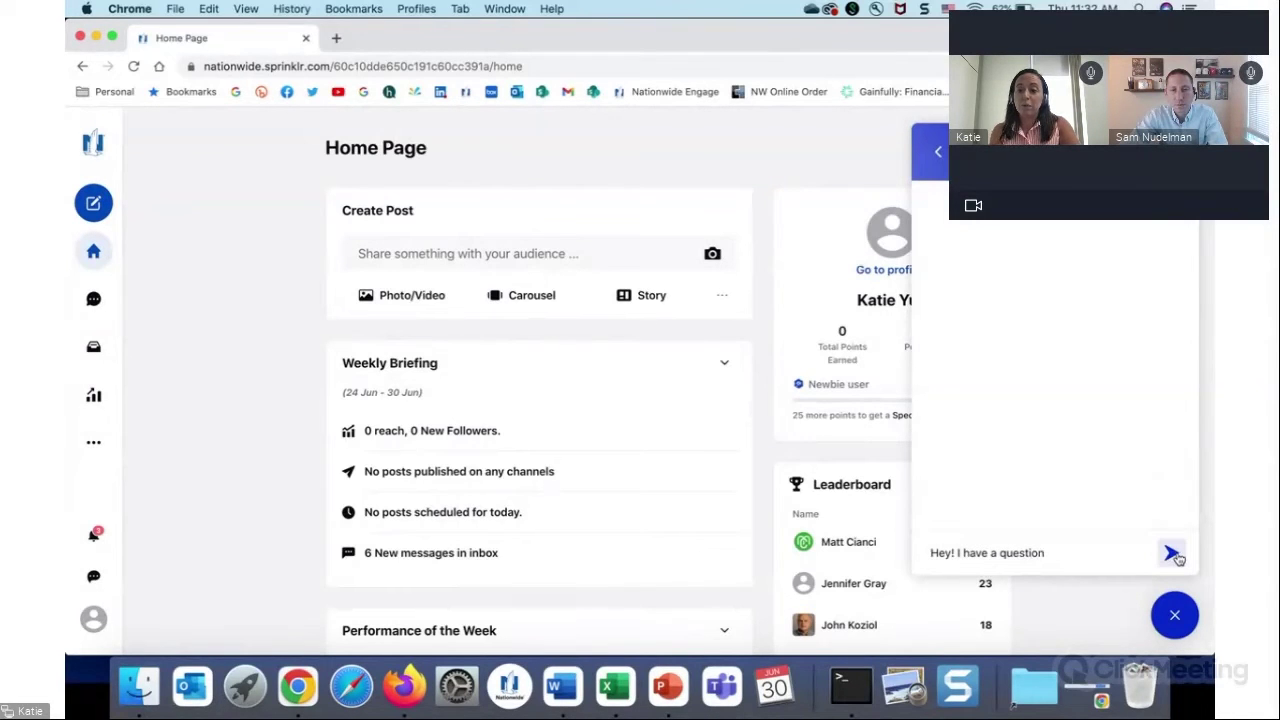
click(1173, 555)
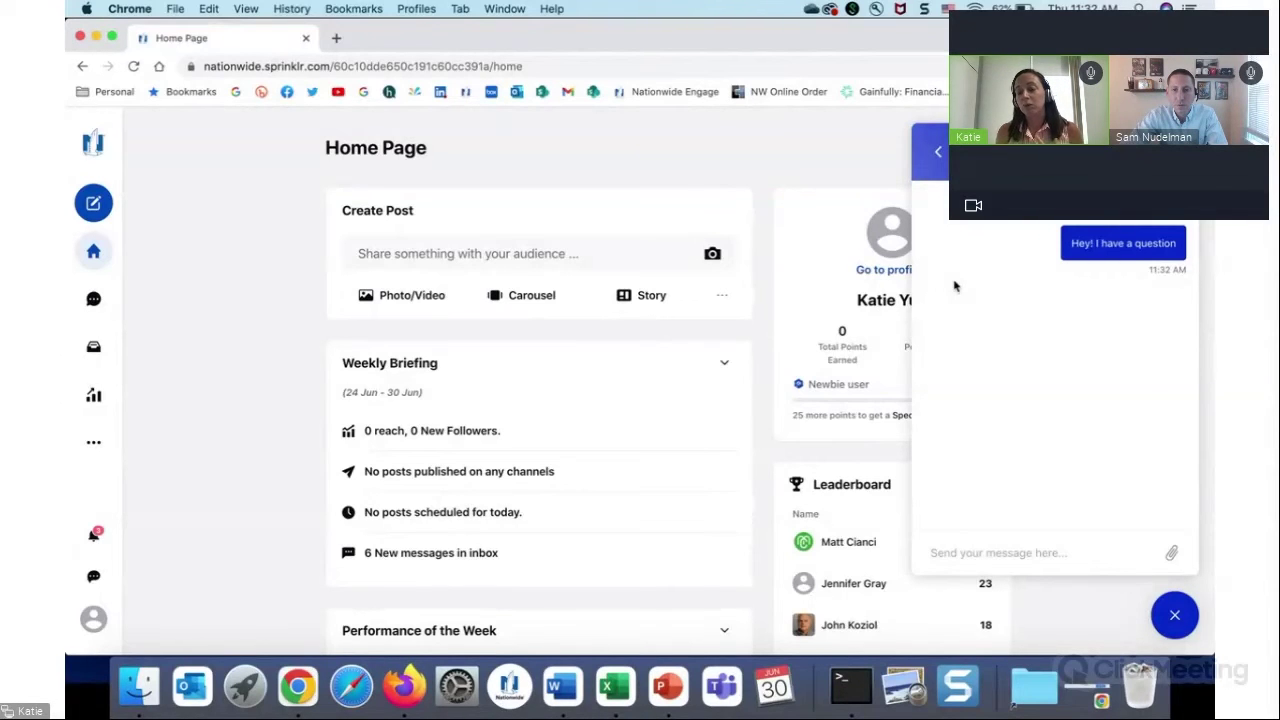
click(936, 153)
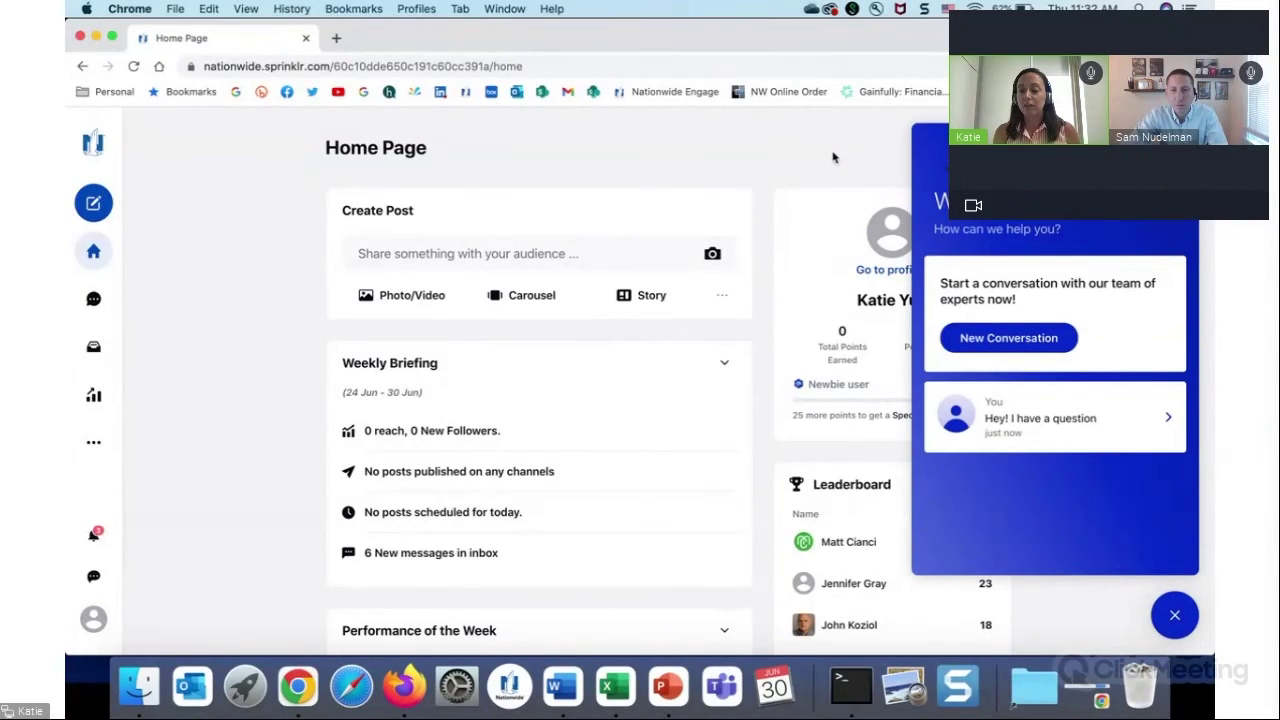
click(1174, 617)
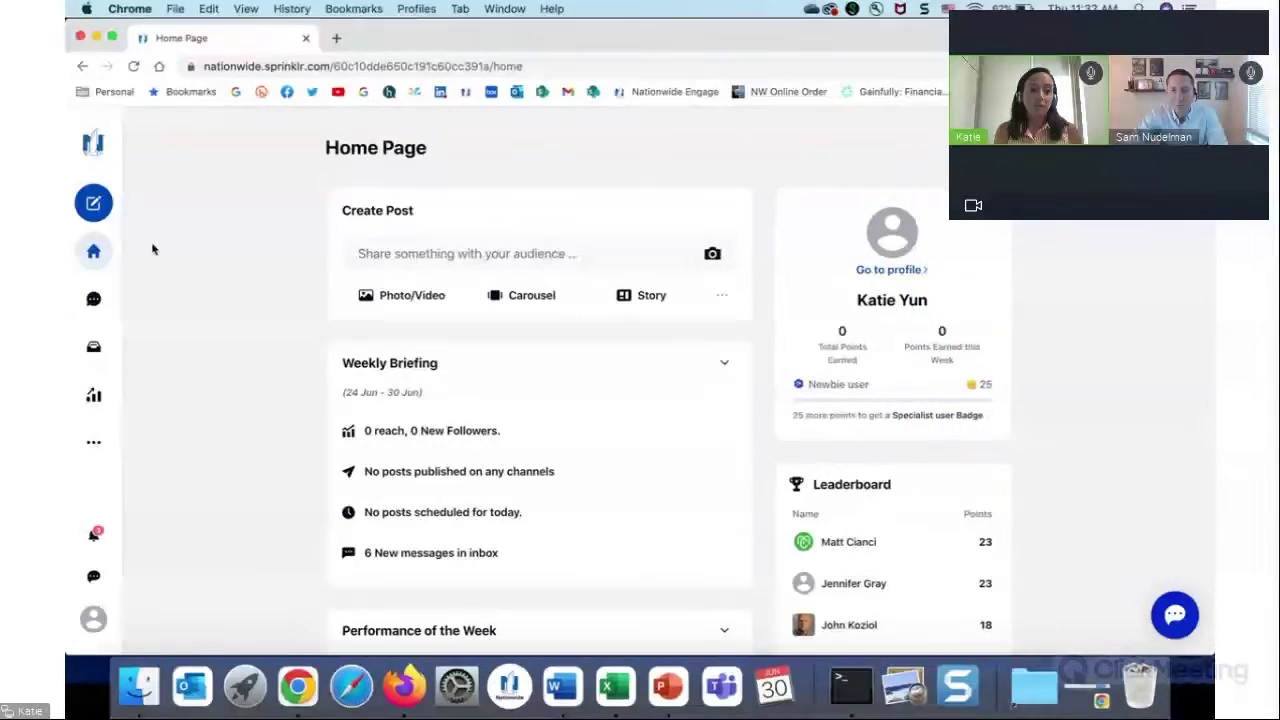
Go to the Home Page and bring up the overview of all open windows.
click(99, 242)
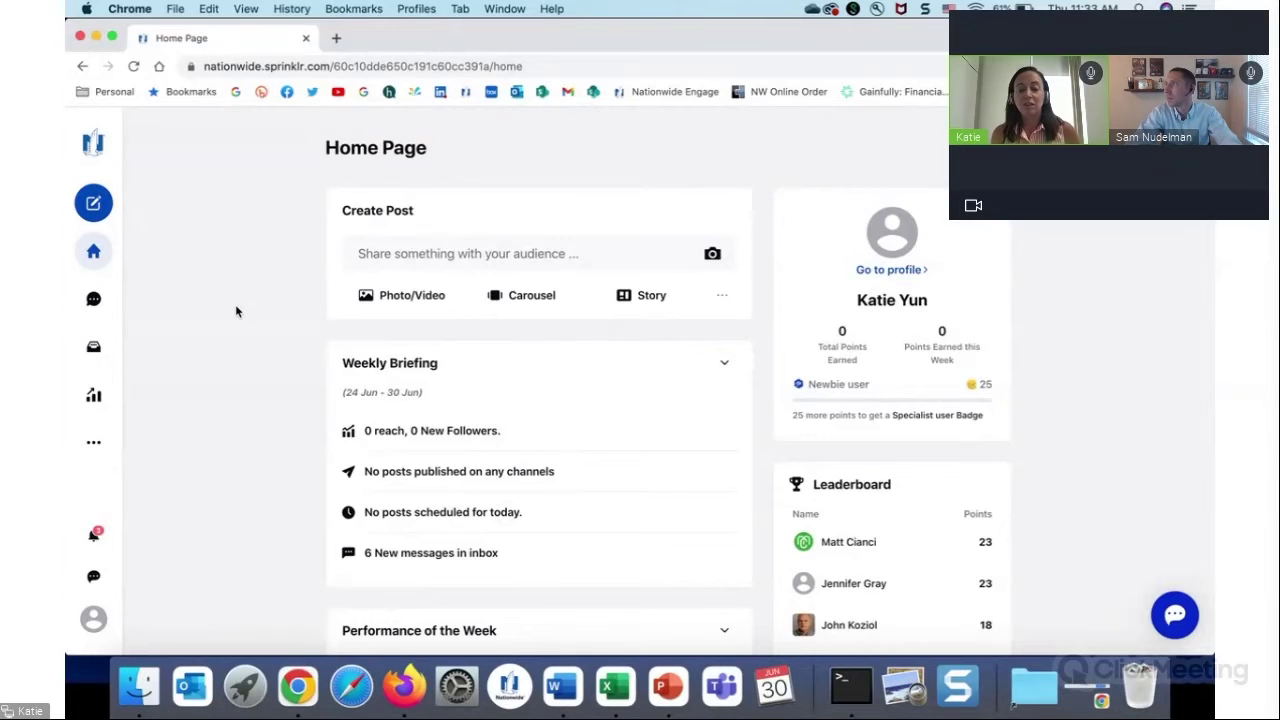
key(ctrl+Up)
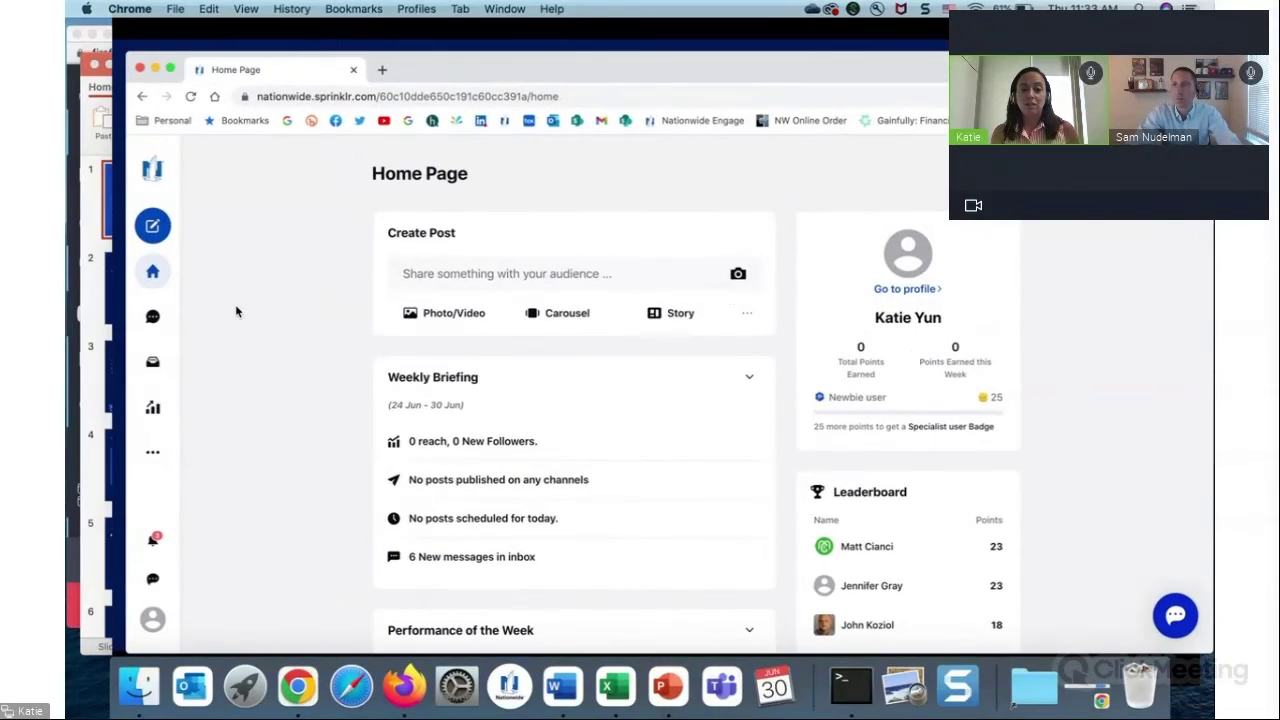